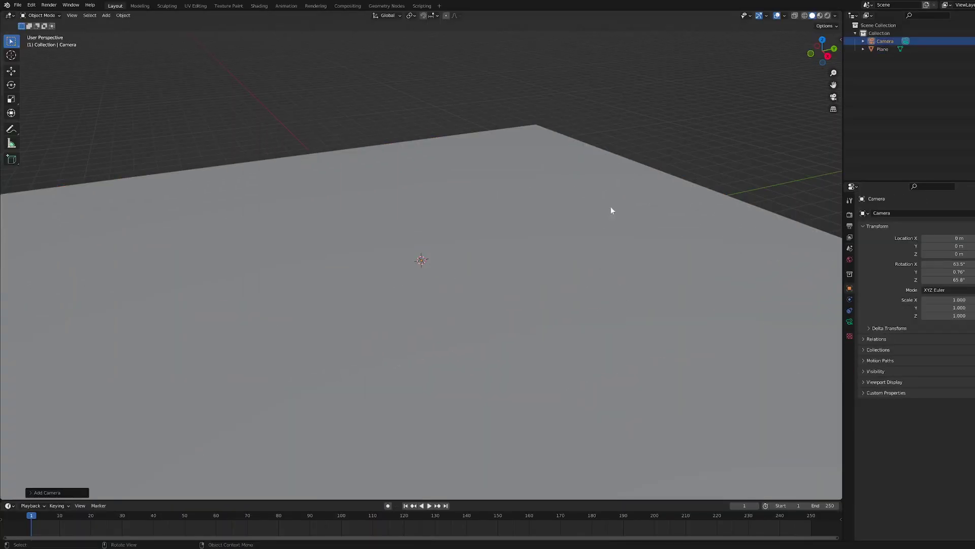
- Look through the camera with Camera to View lock enabled and tilt it over the ground plane
click(72, 15)
click(840, 40)
click(838, 75)
click(792, 136)
click(71, 16)
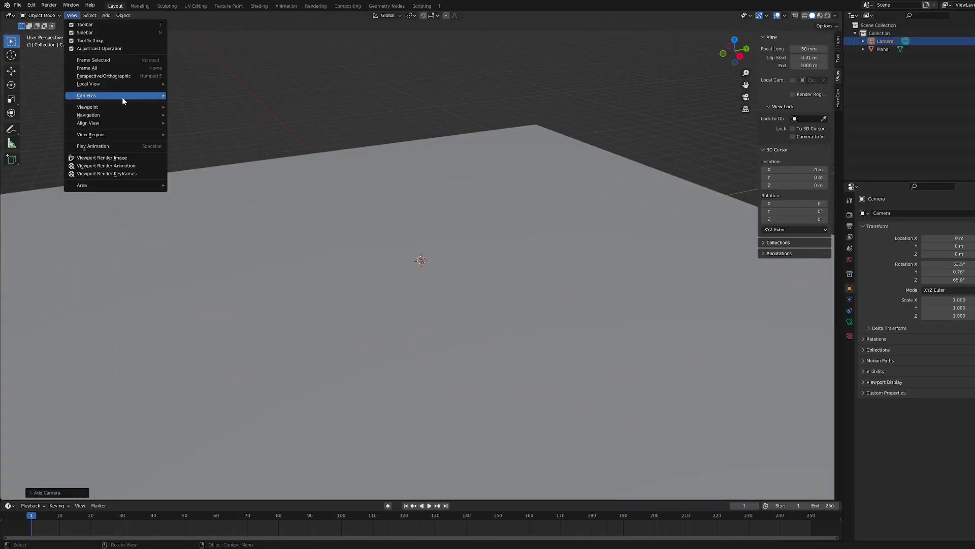
click(195, 105)
middle_drag(620, 175, 559, 285)
- Set the render resolution to 3000 by 3000 px and fine-tune the camera framing
click(849, 259)
click(849, 226)
double_click(951, 224)
text(3000)
key(Return)
double_click(953, 231)
text(3000)
key(Return)
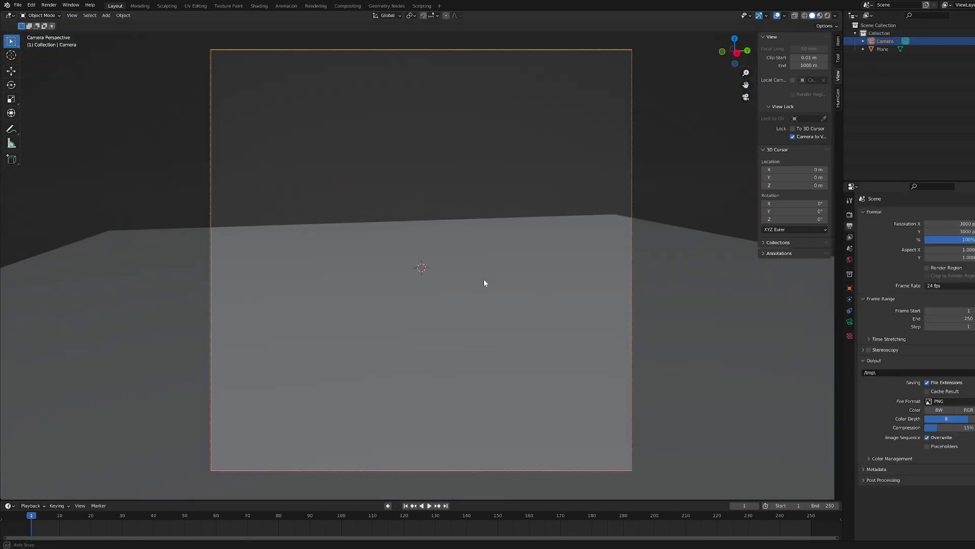
middle_drag(484, 279, 486, 275)
click(501, 259)
key(shift+a)
mouse_move(513, 157)
click(571, 166)
key(ctrl+z)
key(Delete)
- Scale up the ground plane so it extends well past the camera frame, and adjust the camera angle
click(405, 270)
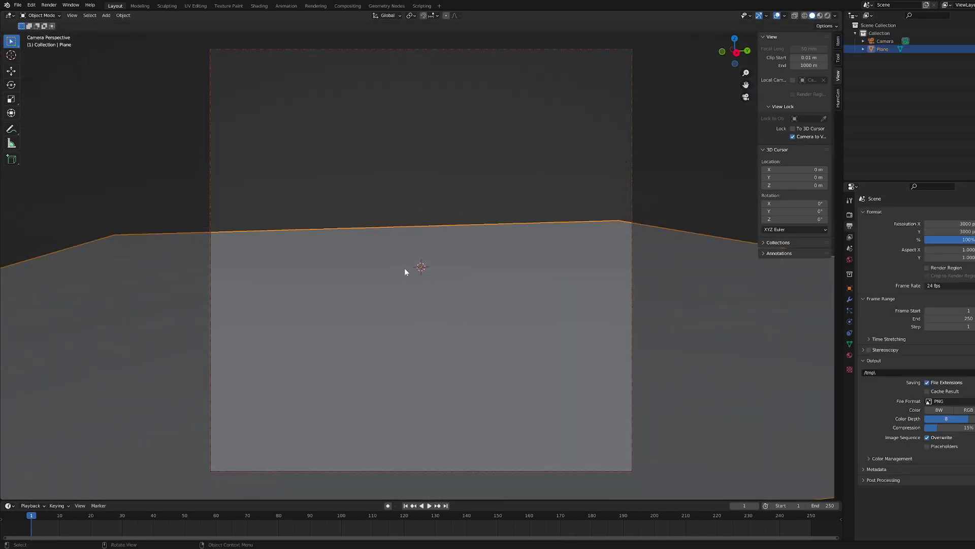
key(s)
click(597, 296)
middle_drag(474, 232, 403, 299)
- Choose a starting male human in HumGen and generate it at the scene centre
click(838, 97)
click(794, 102)
click(657, 390)
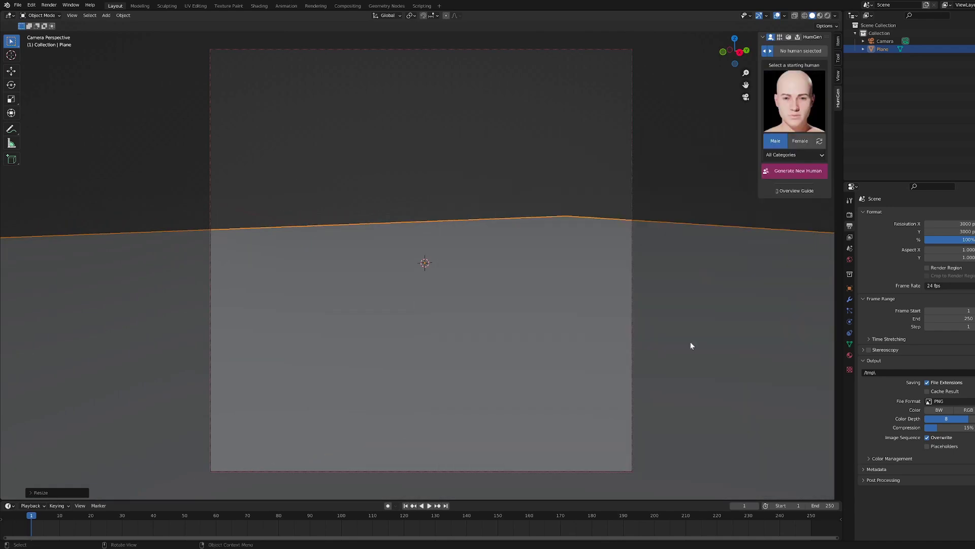
click(790, 170)
middle_drag(290, 64, 320, 76)
scroll(320, 76, up, 2)
- Release the Camera to View lock and leave the camera view to face the generated human
click(839, 75)
click(793, 136)
middle_drag(376, 223, 477, 217)
scroll(425, 241, up, 9)
- Inspect the human's body, eyes and teeth objects in rendered shading, then return to solid shading
click(820, 16)
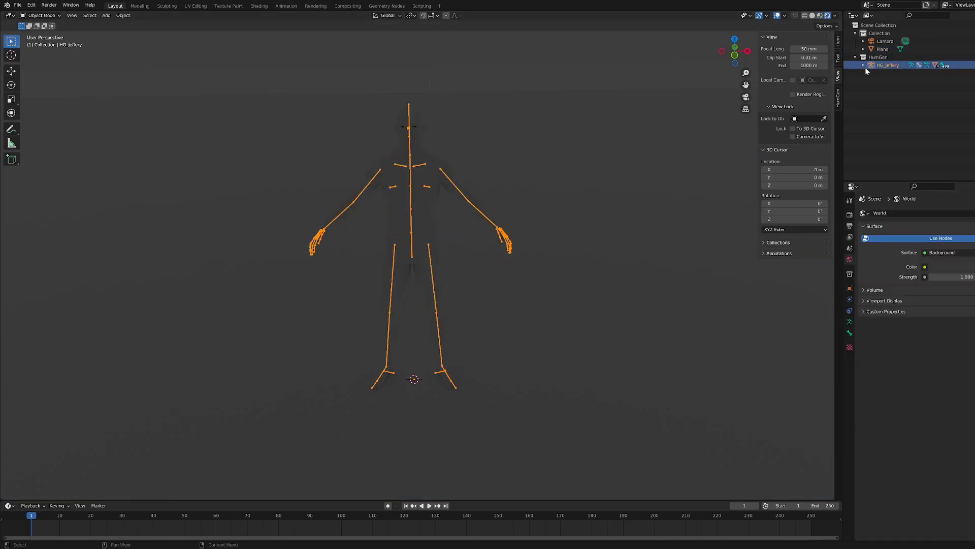
click(863, 65)
click(895, 96)
click(894, 105)
click(900, 112)
click(900, 121)
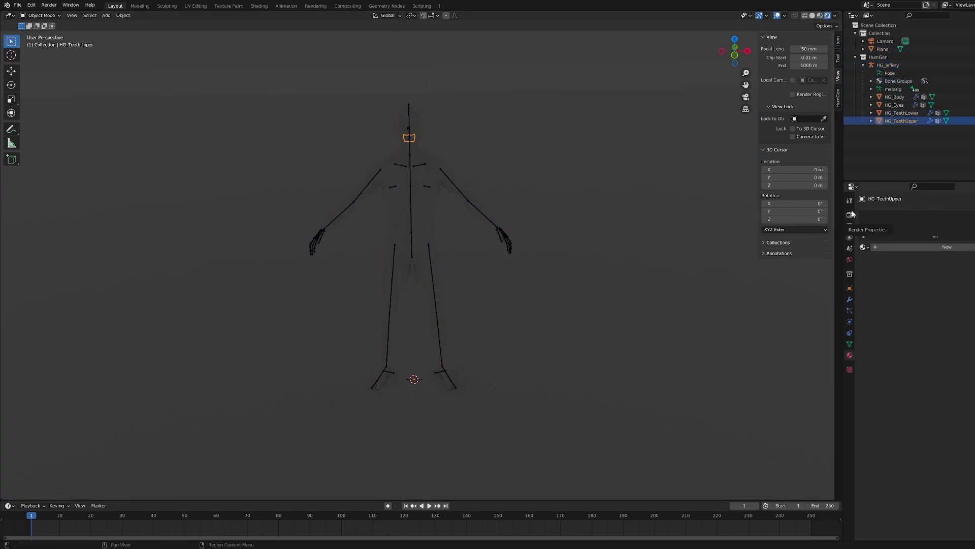
key(z)
middle_drag(528, 222, 516, 211)
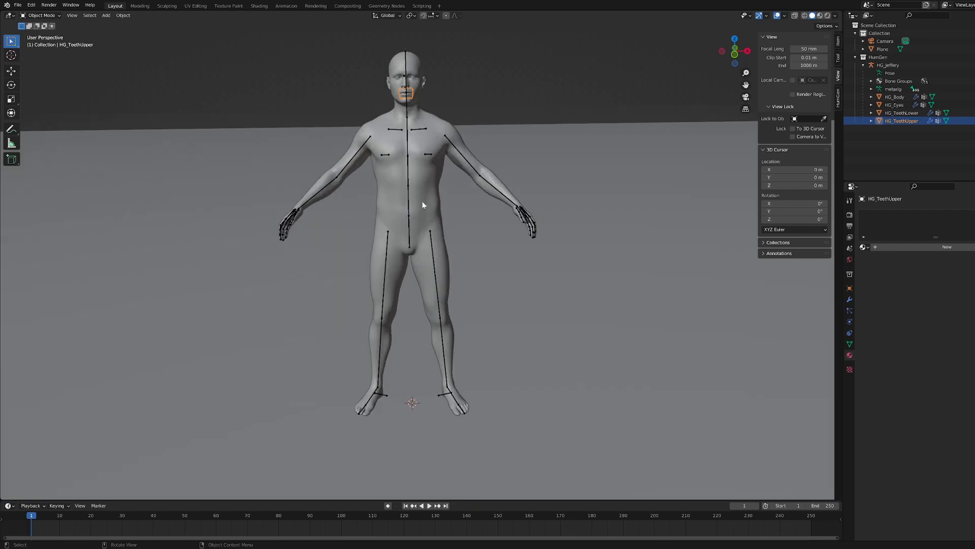
- Enter Pose Mode on the human's rig and select a leg bone
middle_drag(422, 202, 471, 208)
click(438, 111)
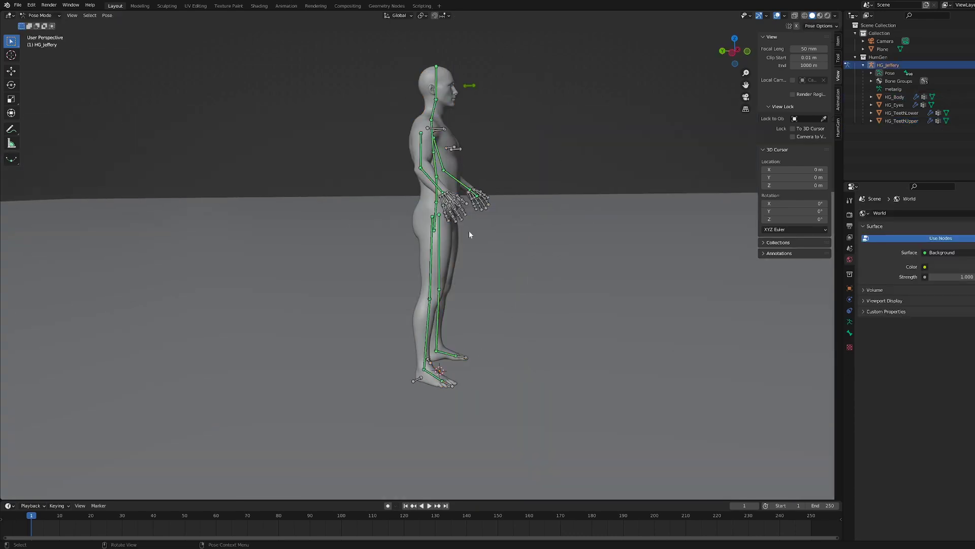
middle_drag(470, 235, 423, 285)
click(422, 285)
key(g)
key(x)
right_click(485, 239)
click(411, 321)
key(r)
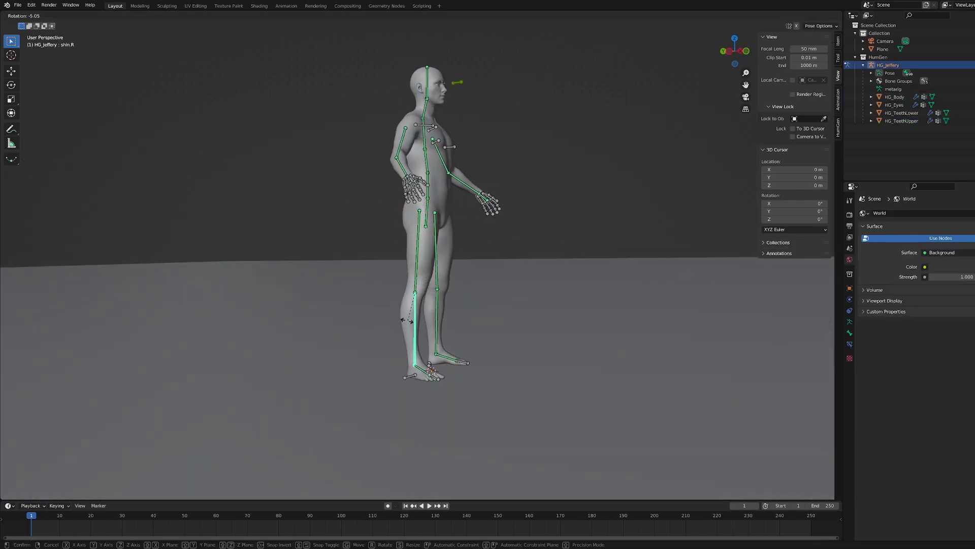
click(419, 264)
key(g)
key(z)
key(y)
right_click(717, 143)
- Try to swing both legs forward and up by moving the two thigh bones together
middle_drag(620, 243, 479, 247)
scroll(479, 244, up, 8)
click(352, 310)
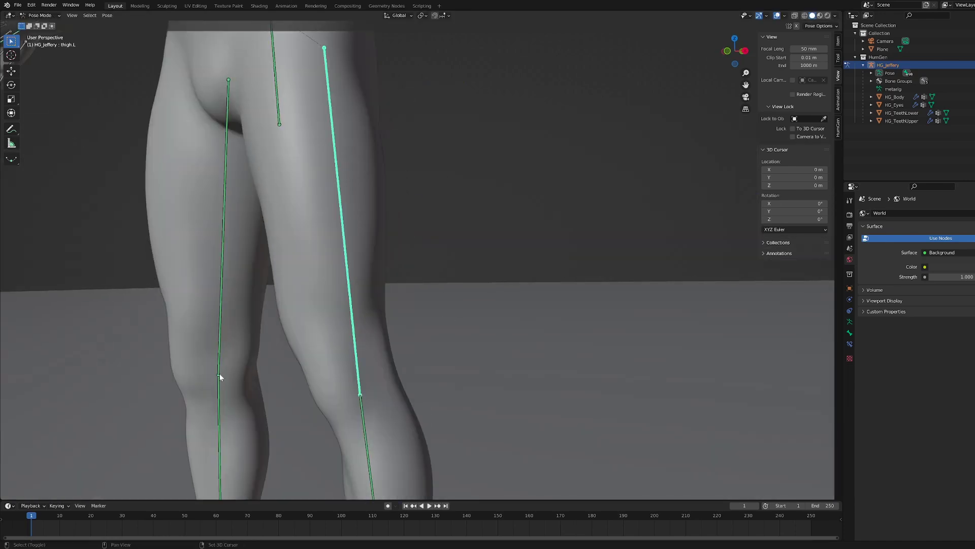
shift+click(220, 346)
scroll(404, 312, down, 5)
middle_drag(404, 312, 546, 307)
key(g)
click(562, 128)
scroll(562, 131, down, 5)
- Try to bend the knees by lowering both shins along Z and adjusting a thigh
click(586, 180)
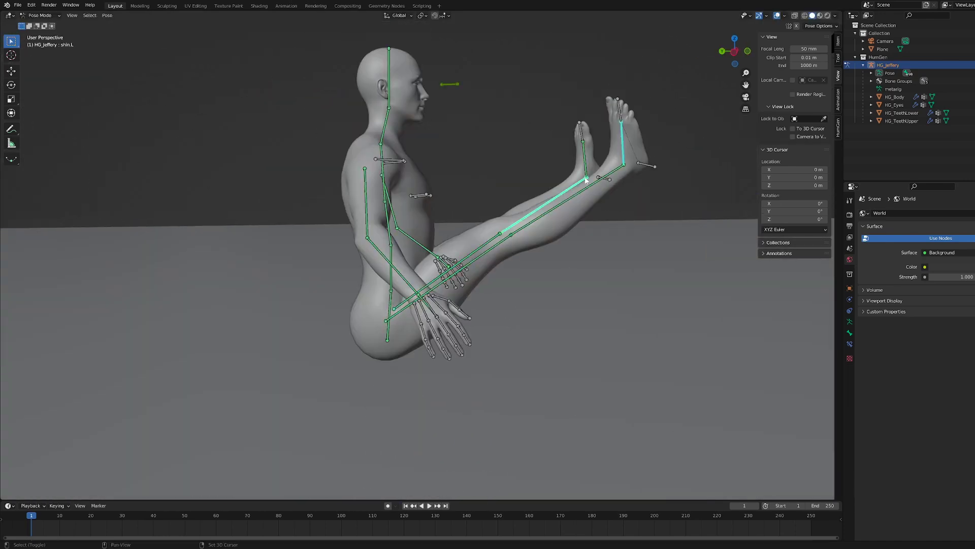
click(625, 168)
key(g)
key(z)
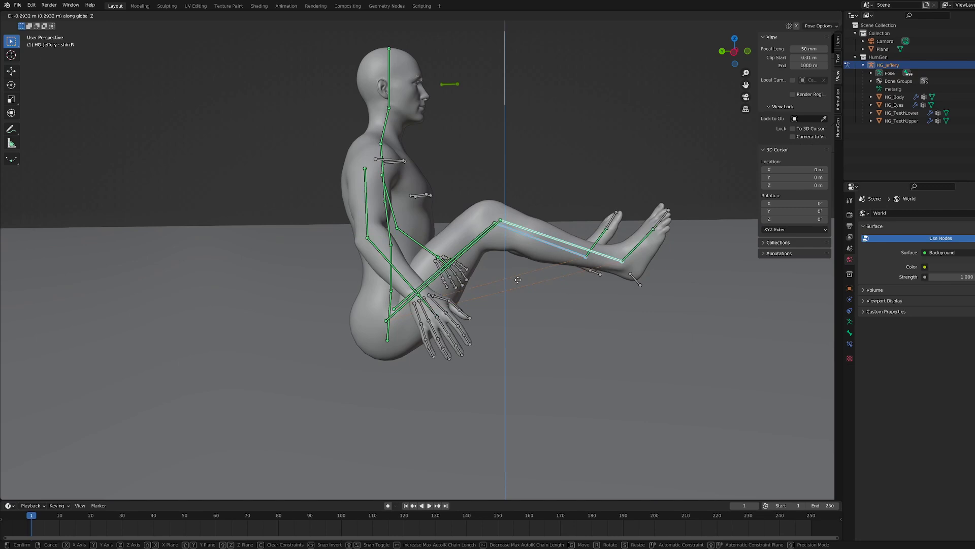
click(660, 252)
key(g)
key(z)
middle_drag(660, 252, 451, 307)
click(615, 267)
scroll(451, 307, down, 2)
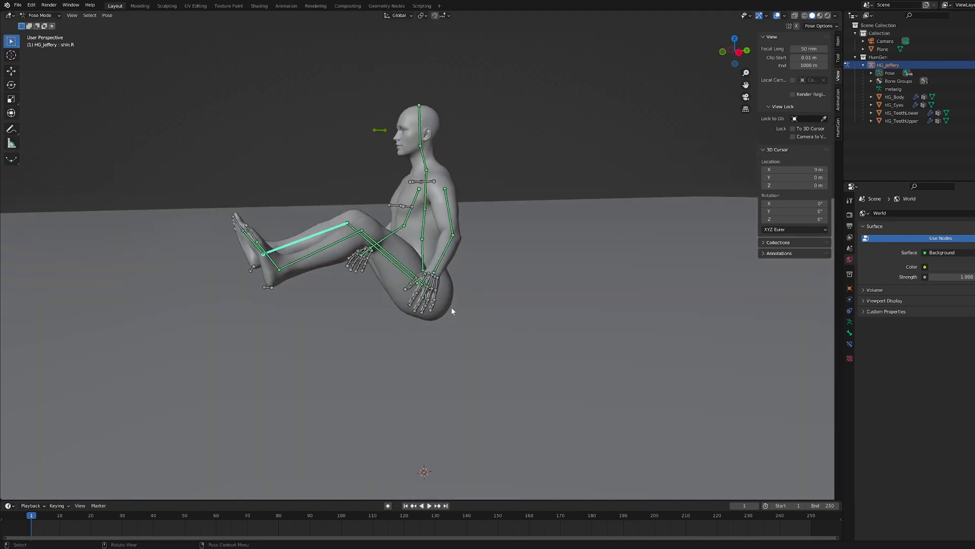
click(363, 234)
key(r)
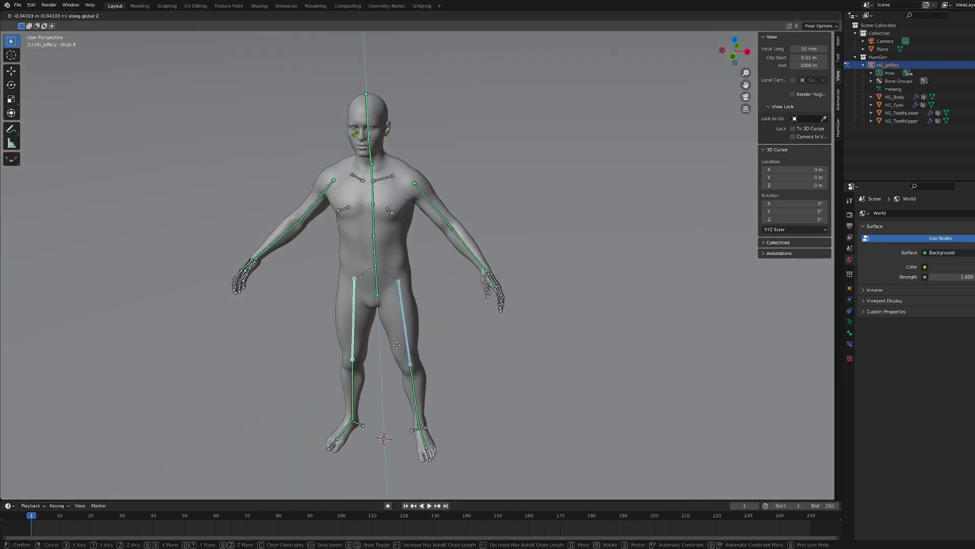
- Raise both thighs forward into a sitting position from the standing pose
key(y)
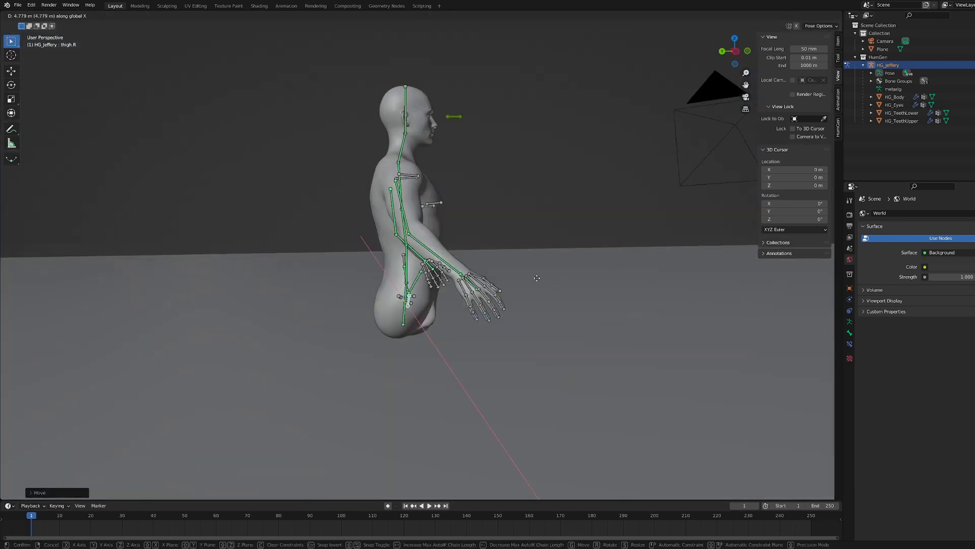
click(580, 307)
middle_drag(579, 304, 244, 226)
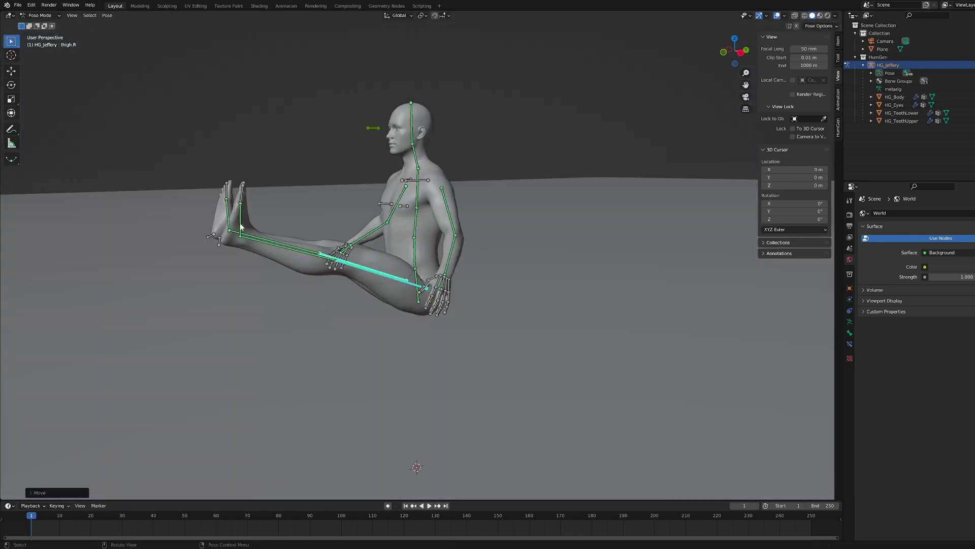
- Bend both knees by lowering the shins, and view the pose from the side
click(240, 223)
shift+click(229, 217)
key(g)
key(z)
right_click(228, 285)
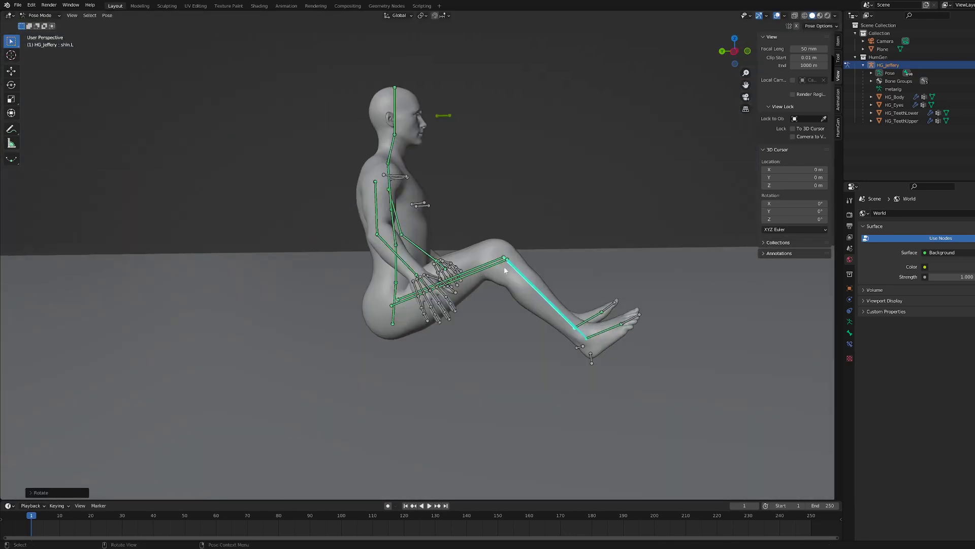
middle_drag(504, 267, 730, 52)
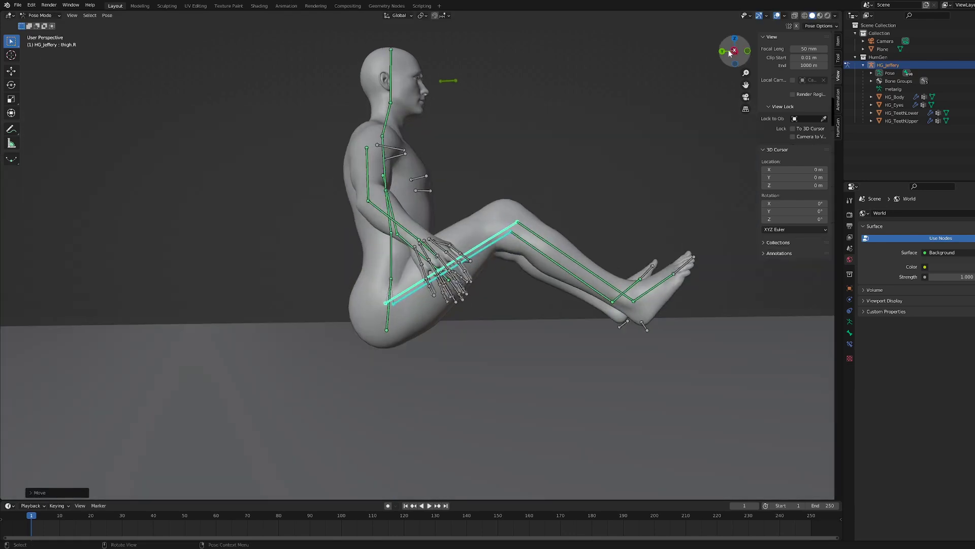
click(730, 52)
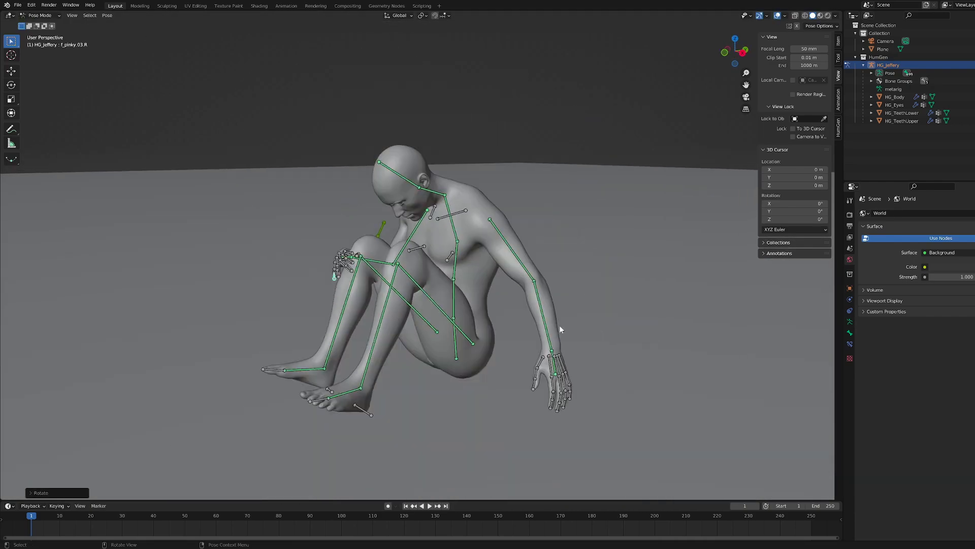
- Move the left arm inward toward the raised knees
key(g)
click(501, 328)
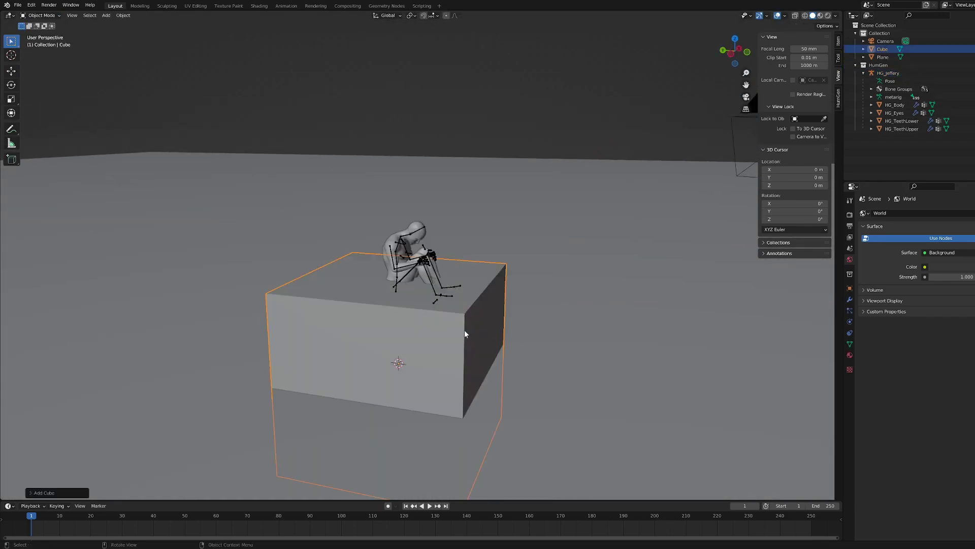
- Position the seated figure along X and Z inside the cube, near its base, using wireframe display
key(shift+z)
key(ctrl+KP_3)
key(g)
key(x)
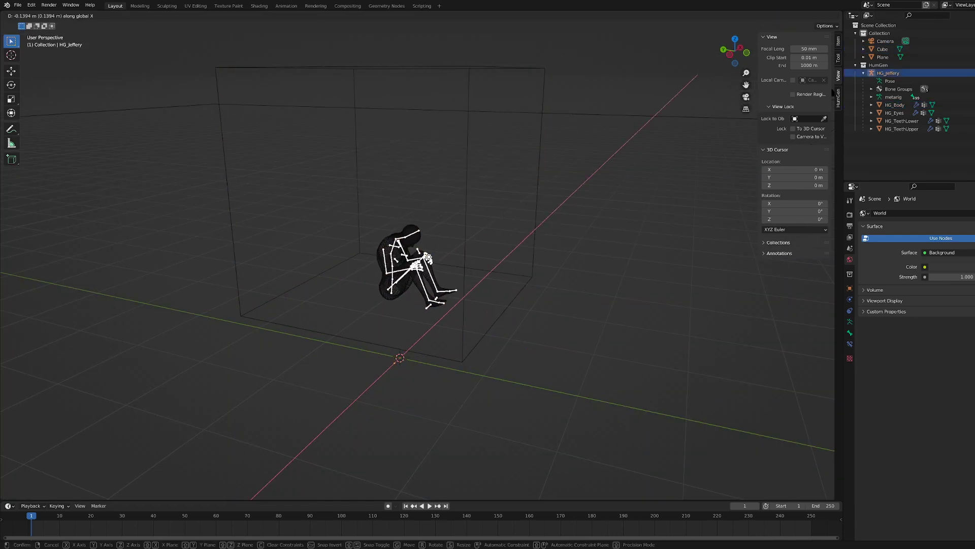
key(ctrl+KP_3)
key(g)
key(z)
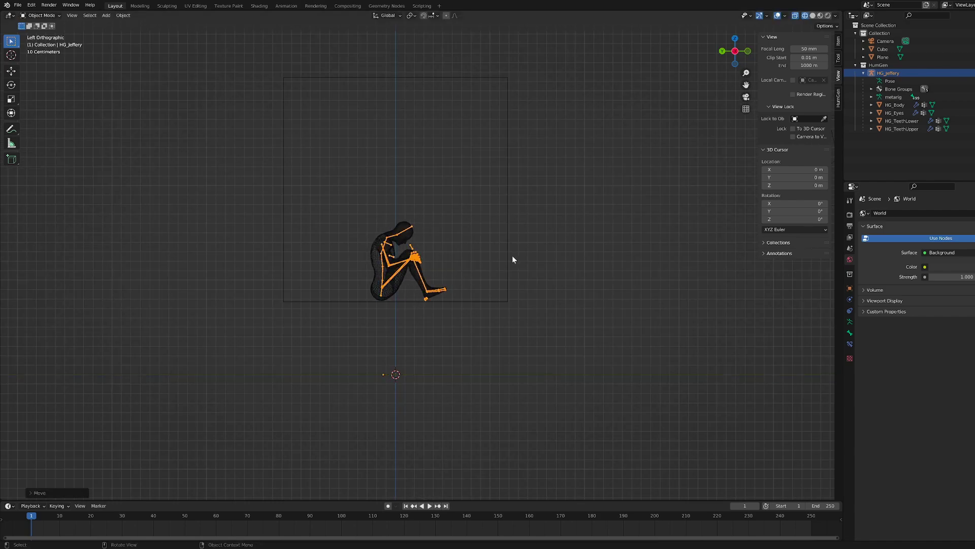
- Enlarge the cube around the seated figure and try adjusting its height along Z
click(513, 256)
key(s)
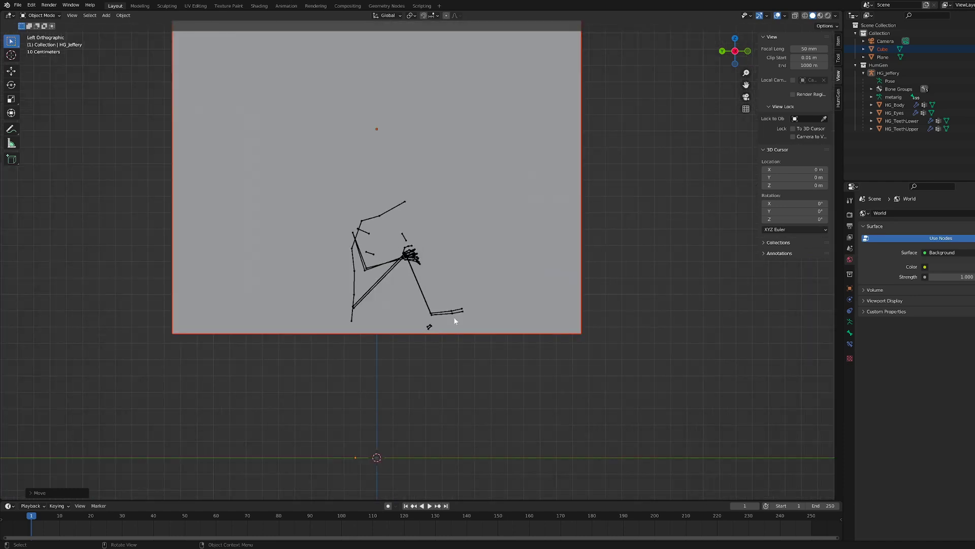
key(g)
key(z)
mouse_move(455, 321)
middle_down()
mouse_move(498, 360)
mouse_move(455, 320)
middle_up()
right_click(434, 474)
scroll(498, 361, down, 8)
click(455, 320)
click(551, 152)
middle_drag(567, 147, 547, 155)
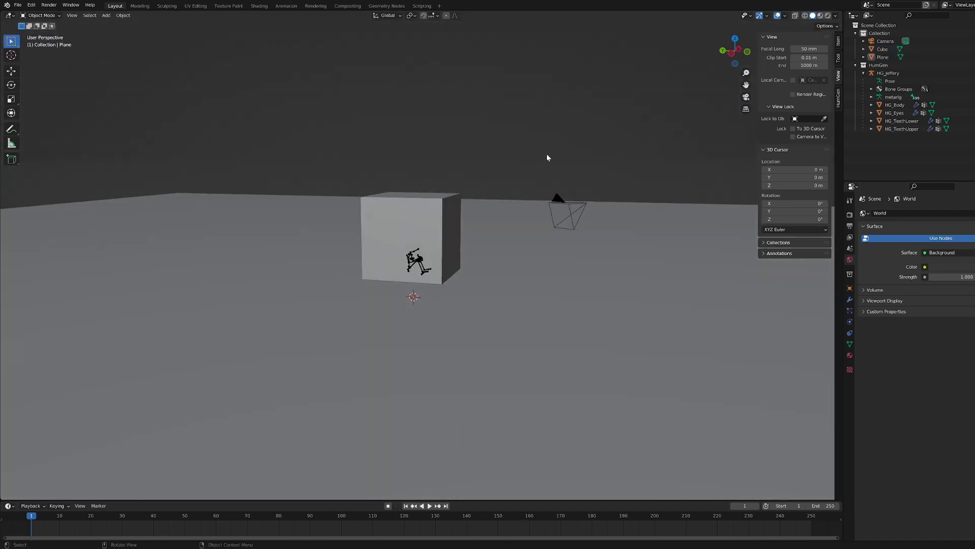
- Lower the cube and the figure together along Z until the cube's base meets the ground
shift+click(414, 255)
middle_drag(427, 269, 441, 260)
scroll(441, 261, up, 2)
key(g)
key(z)
click(435, 300)
scroll(428, 340, down, 4)
scroll(422, 315, up, 12)
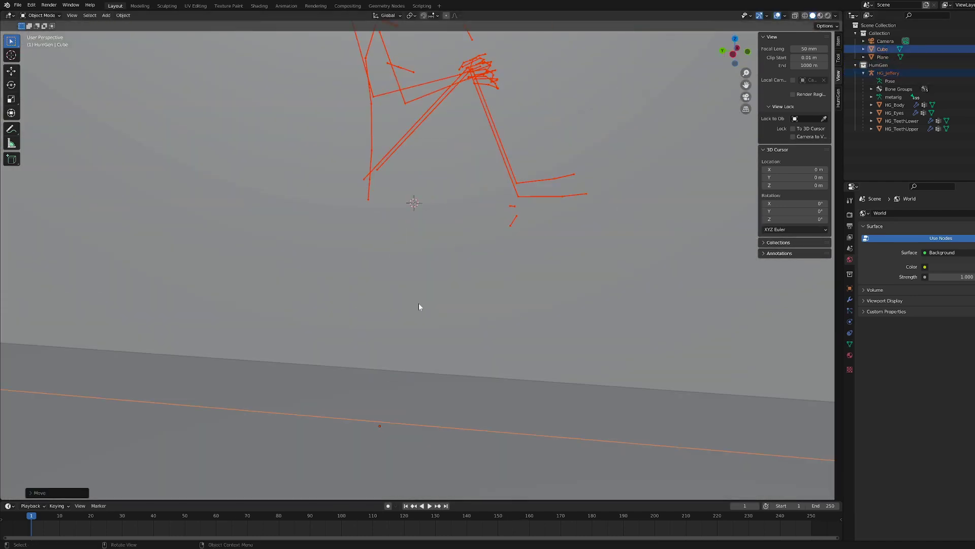
key(g)
key(z)
click(424, 362)
- Move only the seated figure so it rests on the cube's base in wireframe side view
middle_drag(426, 351, 434, 277)
key(shift+z)
scroll(434, 276, down, 8)
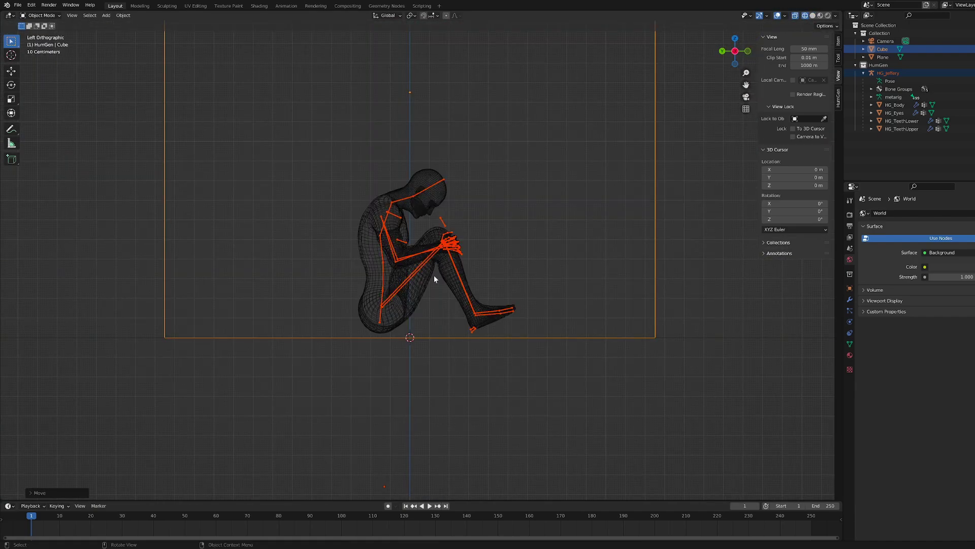
click(433, 276)
scroll(423, 293, up, 5)
key(g)
key(x)
key(z)
click(418, 304)
- Rotate the seated figure slightly and shift it along Y to settle it inside the cube
key(r)
click(431, 307)
scroll(431, 306, down, 1)
key(g)
key(z)
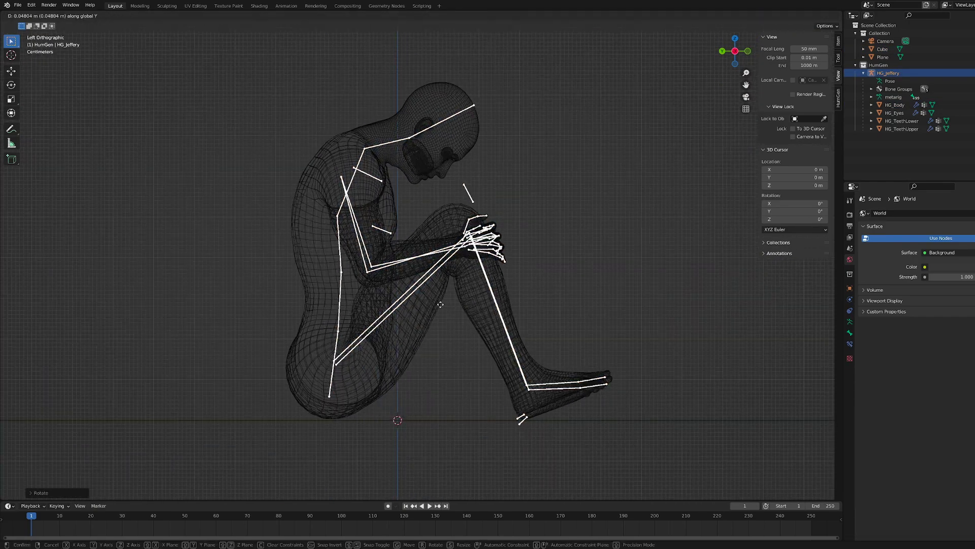
click(441, 307)
middle_drag(443, 300, 431, 271)
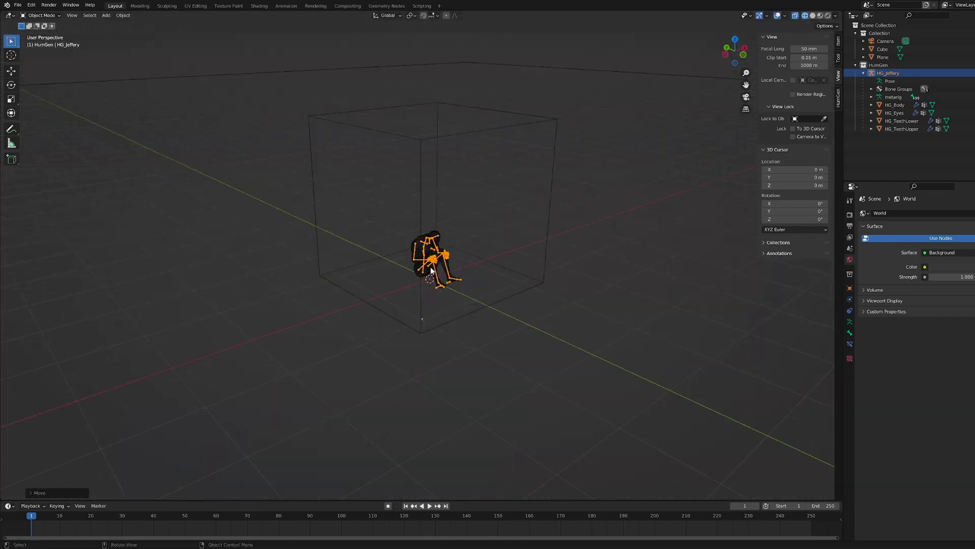
- Switch to material preview and set the cube material's Transmission to 1.000 with the cube in Edit Mode
click(820, 17)
click(473, 236)
scroll(539, 188, up, 1)
middle_drag(549, 170, 544, 198)
key(Tab)
middle_drag(358, 167, 373, 138)
click(850, 355)
scroll(944, 430, down, 5)
drag(944, 430, 973, 430)
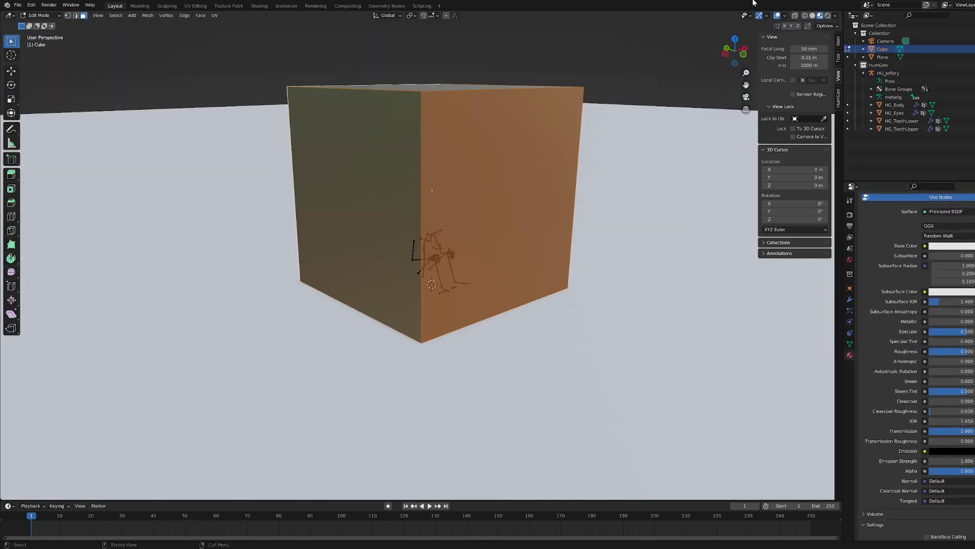
- Return the cube to Object Mode and set its material's Transmission back to 0.000
scroll(615, 213, down, 1)
middle_drag(615, 214, 641, 215)
key(Tab)
drag(951, 516, 896, 516)
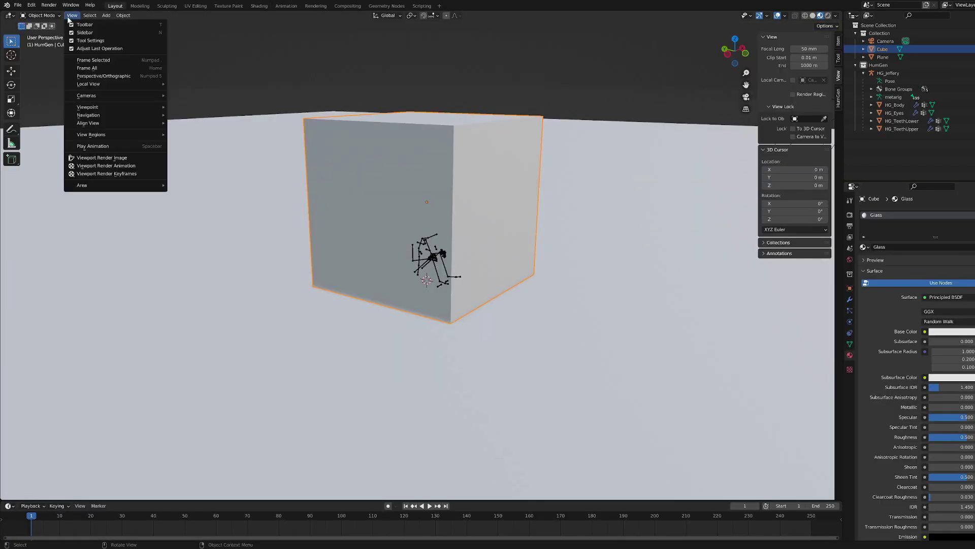
- Look through the camera with Camera to View lock enabled and reframe it on the cube
key(KP_0)
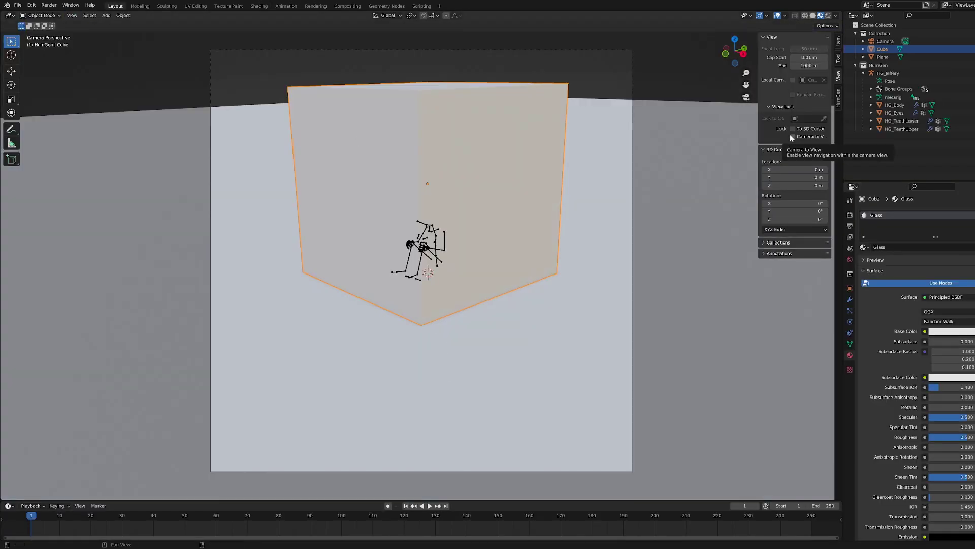
click(793, 137)
mouse_move(458, 284)
middle_down()
mouse_move(474, 294)
mouse_move(457, 302)
mouse_move(457, 320)
mouse_move(452, 287)
middle_up()
key(shift+z)
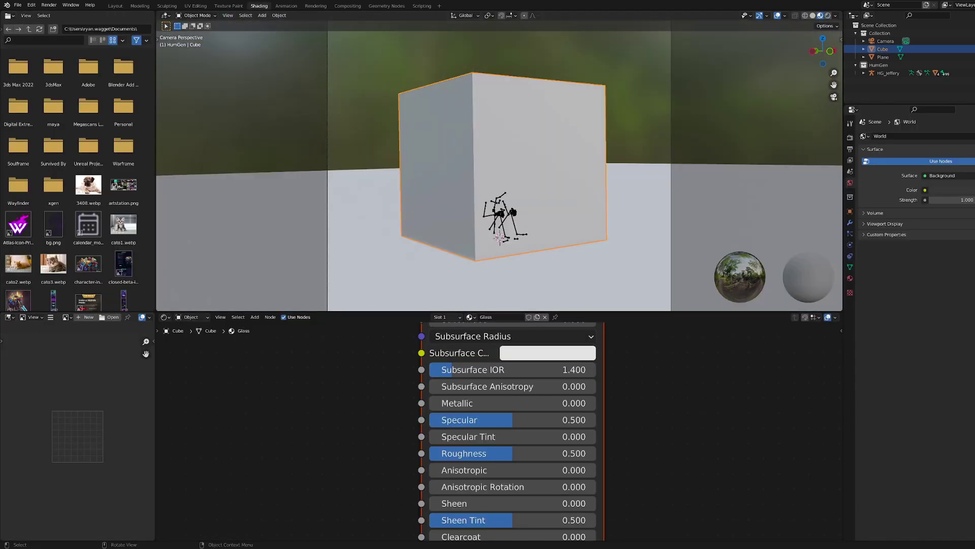
- Give the Glass material Transmission 1.000, Roughness 0.000, a pure white base color and an IOR of 1.5
scroll(571, 464, down, 4)
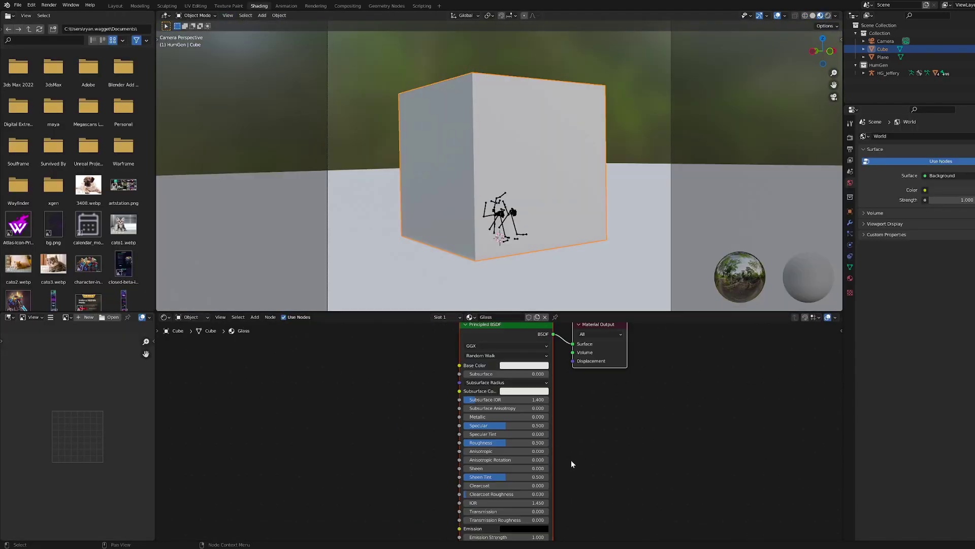
drag(475, 512, 551, 513)
click(525, 366)
drag(571, 257, 571, 248)
double_click(534, 502)
text(1.5)
key(Return)
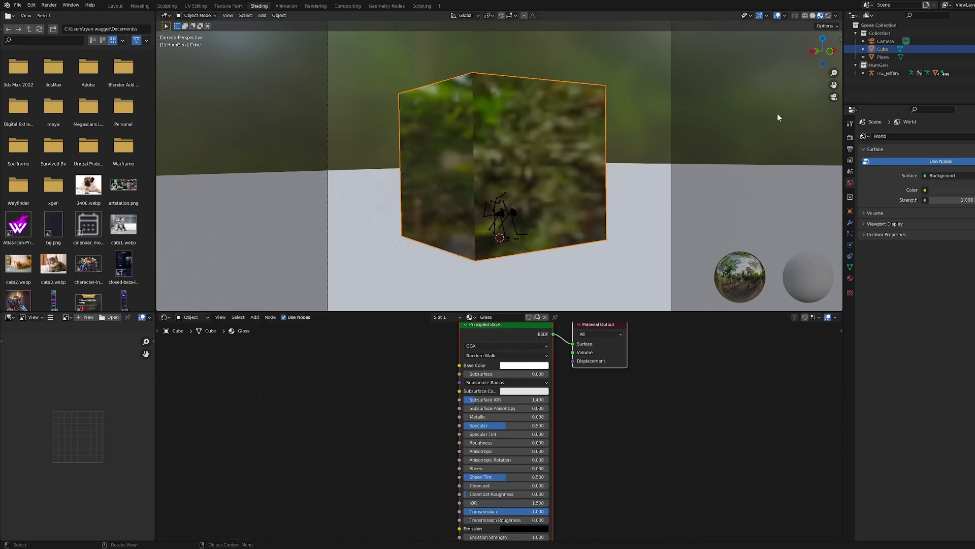
- Switch the viewport to rendered shading, add a Point light and move it beside the cube
click(828, 16)
key(shift+a)
click(671, 301)
click(888, 74)
click(884, 81)
key(g)
click(870, 104)
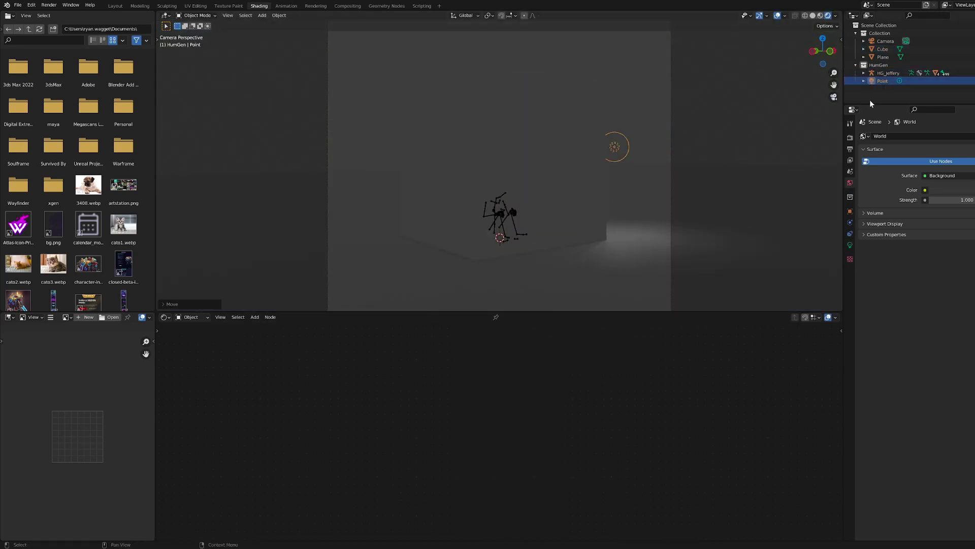
- Switch the render engine to Cycles and replace the point light with a Sun light
click(549, 226)
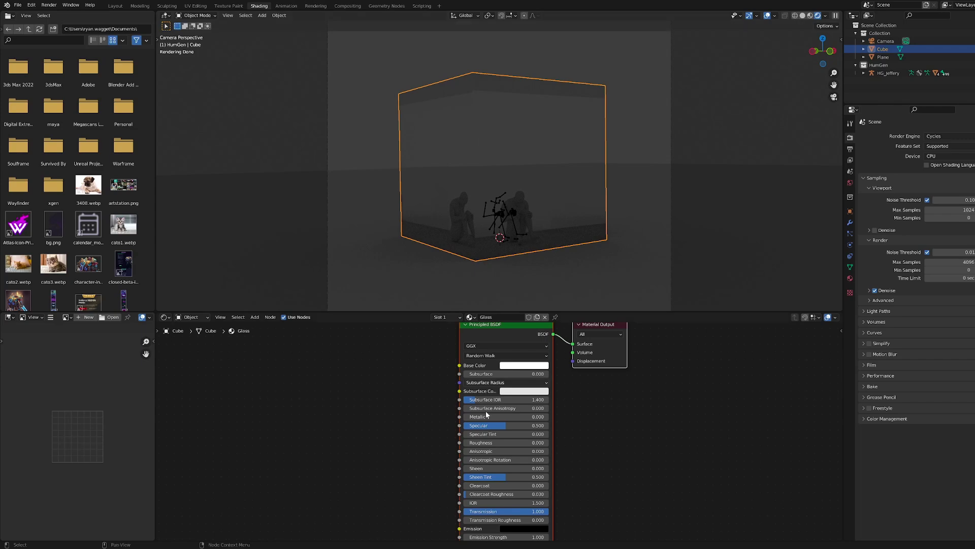
key(shift+a)
click(671, 248)
key(n)
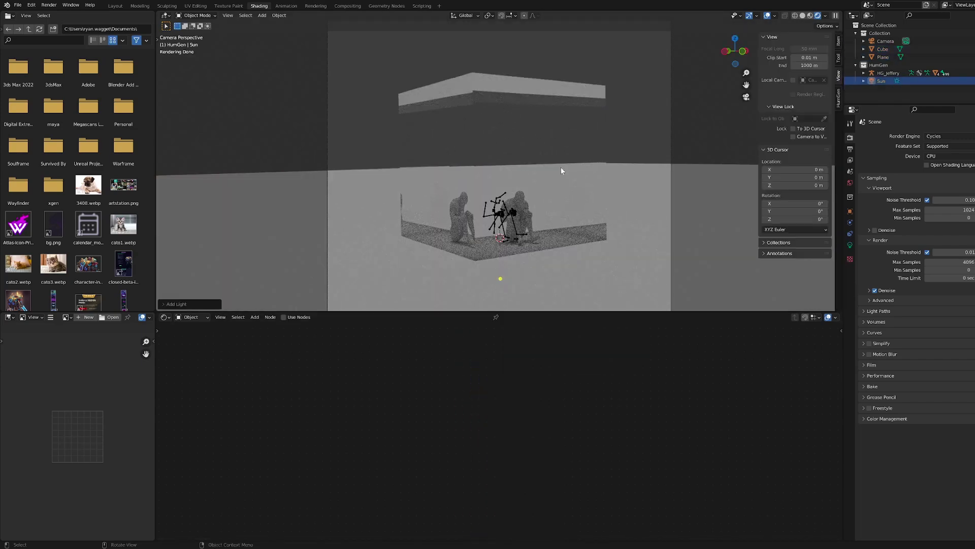
middle_drag(562, 170, 367, 178)
click(367, 177)
key(shift+a)
click(406, 96)
scroll(457, 173, down, 5)
key(g)
click(577, 157)
mouse_move(533, 177)
middle_down()
mouse_move(504, 240)
mouse_move(528, 173)
middle_up()
key(g)
click(541, 185)
key(Delete)
key(KP_0)
- Select the cube and switch the render engine to Eevee
click(538, 234)
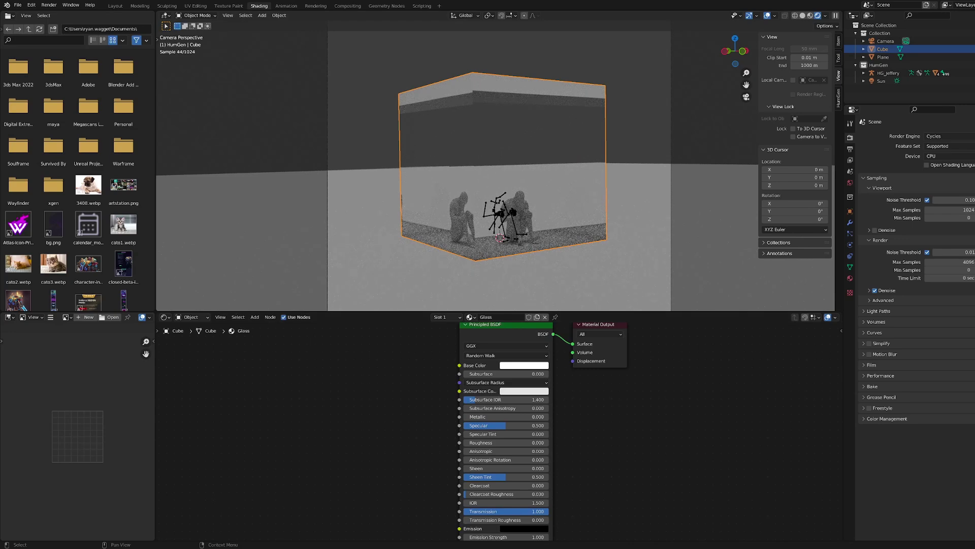
click(949, 136)
click(951, 151)
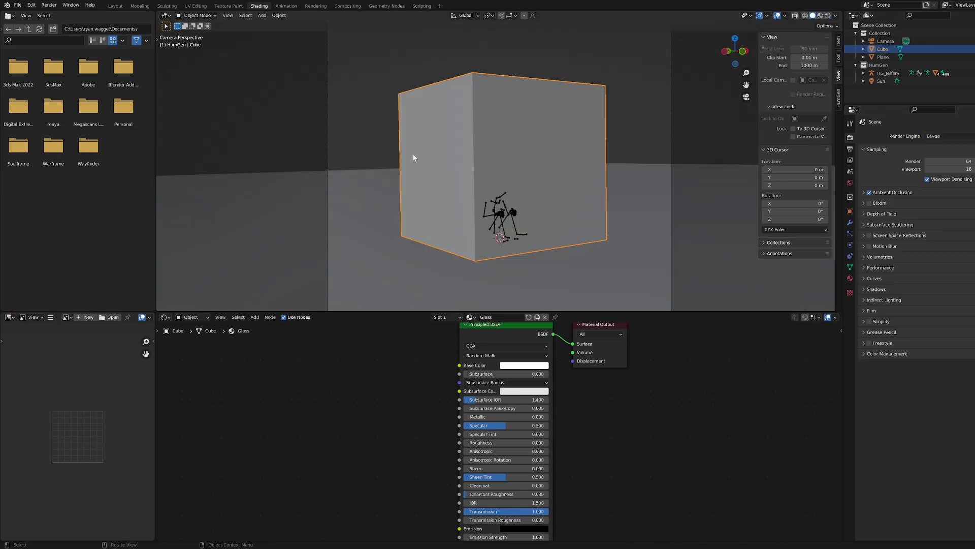
- Add a Solidify modifier to the cube and adjust its wall thickness
key(shift+z)
click(850, 223)
click(923, 136)
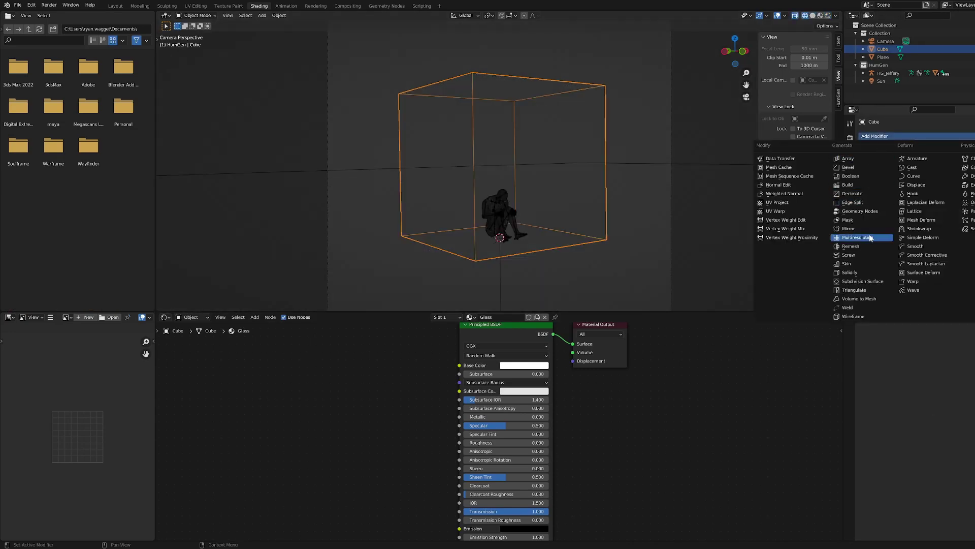
click(866, 273)
mouse_move(946, 171)
mouse_down()
mouse_move(957, 171)
mouse_move(946, 171)
mouse_up()
key(KP_1)
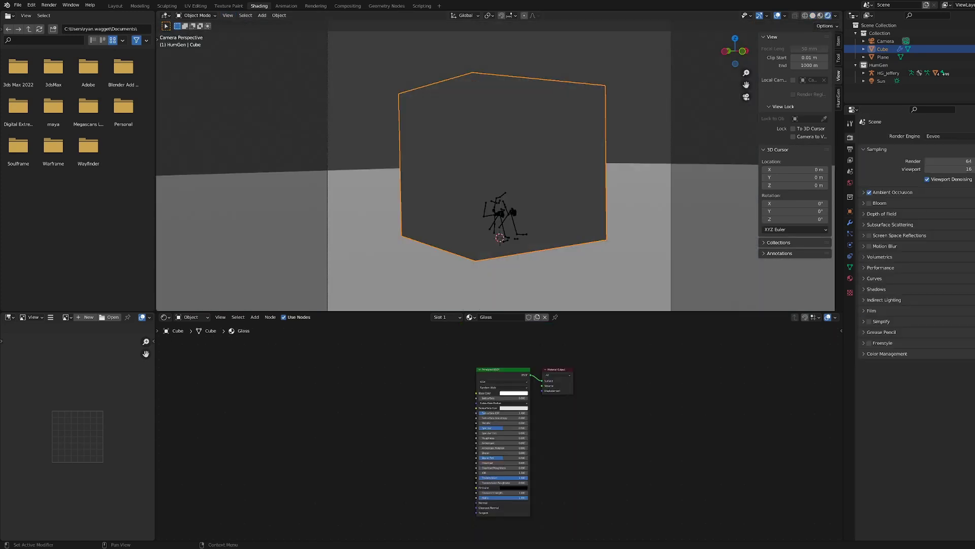
- Add a second Principled BSDF with a red base color and blend it with the glass shader through a Mix Shader
drag(503, 370, 423, 372)
key(shift+a)
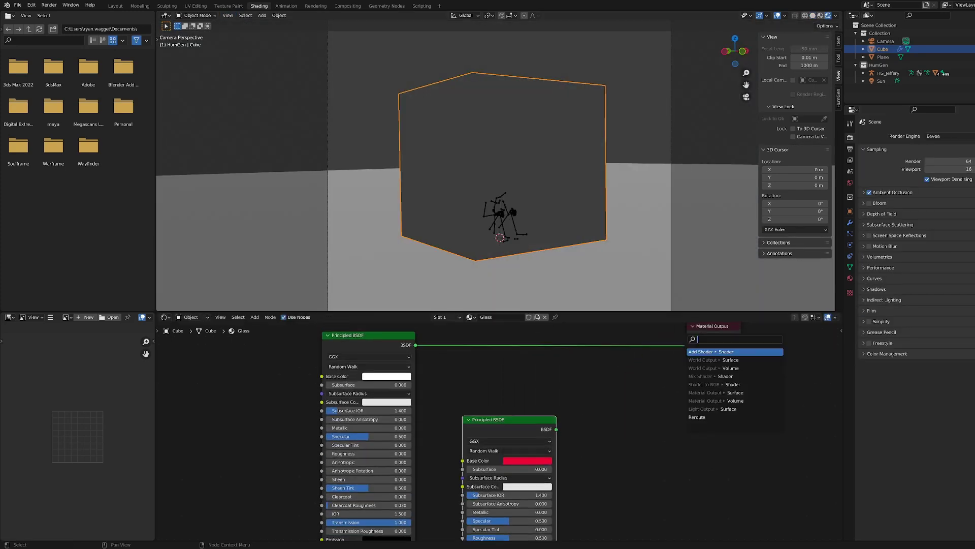
drag(556, 429, 687, 346)
drag(416, 345, 593, 362)
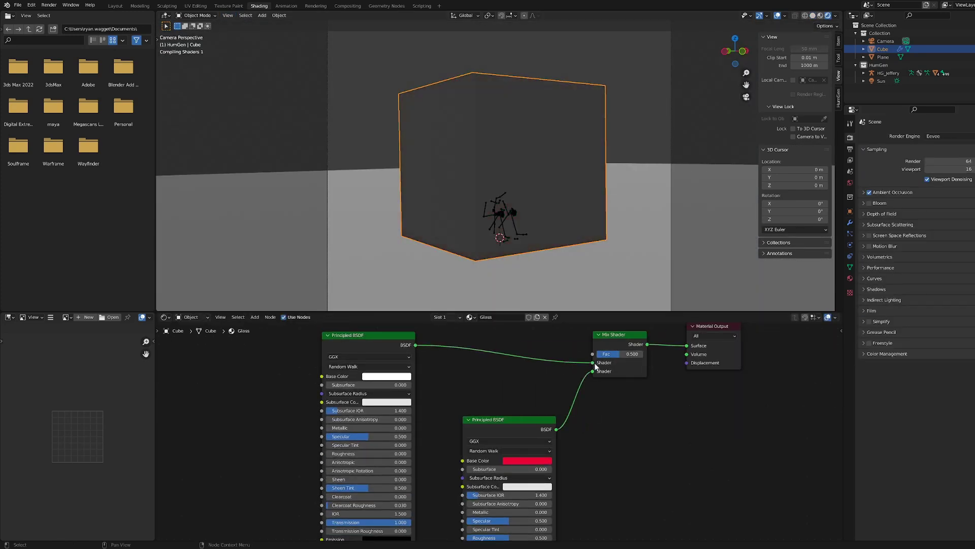
middle_drag(689, 401, 678, 427)
key(shift+a)
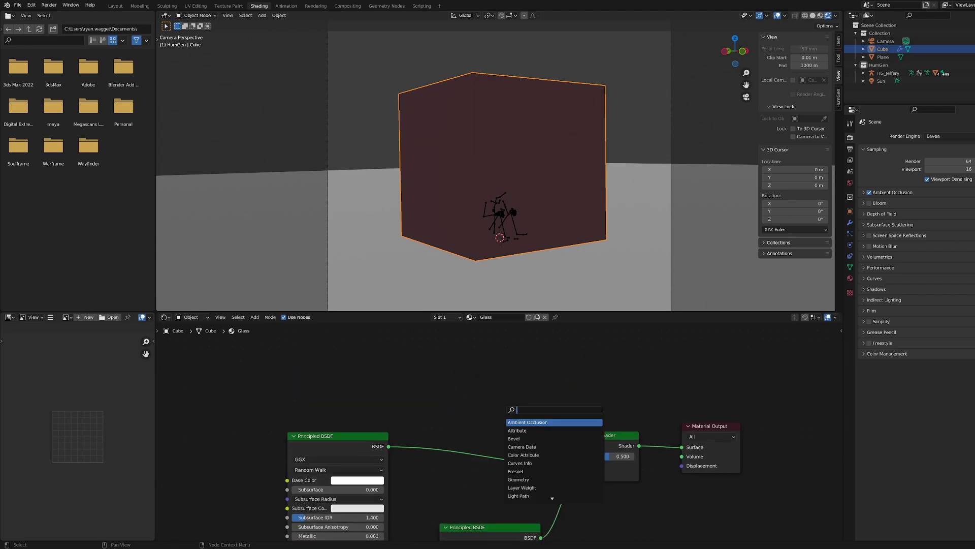
text(rgb)
key(Return)
click(508, 371)
drag(526, 371, 580, 457)
drag(519, 392, 519, 381)
key(BackSpace)
drag(445, 341, 510, 388)
key(x)
scroll(514, 392, down, 1)
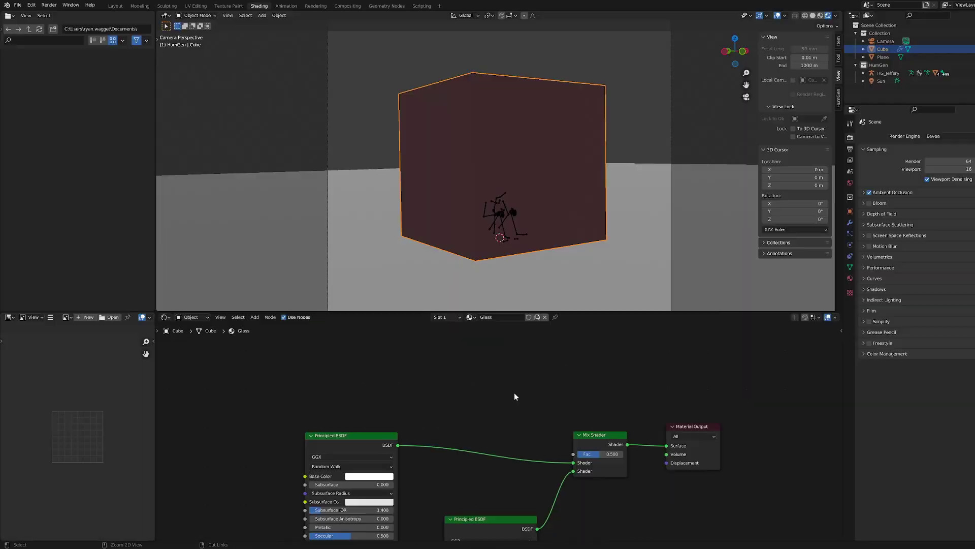
- Add a White Noise Texture node and a ColorRamp node above the glass shader nodes
key(shift+a)
click(514, 392)
text(white)
key(Return)
click(414, 356)
key(shift+a)
text(ramp)
key(Return)
click(515, 351)
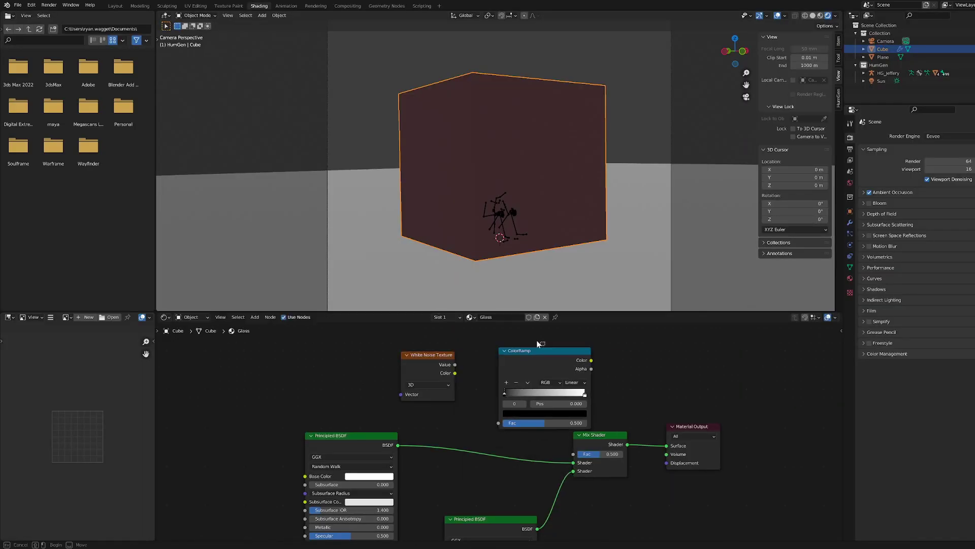
drag(539, 350, 479, 375)
key(BackSpace)
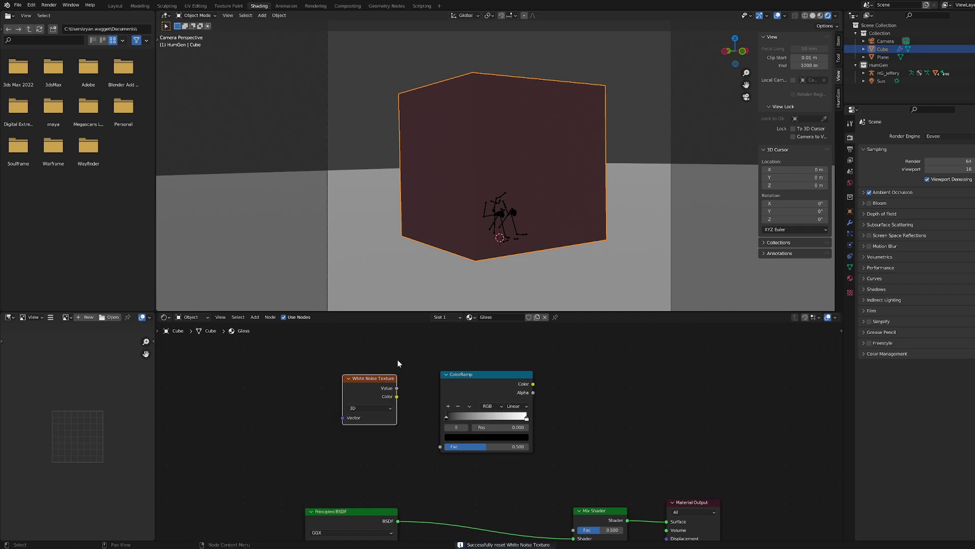
- Swap the White Noise for a Noise Texture and link its Fac through the ColorRamp to the Mix Shader's factor
click(384, 455)
click(349, 393)
drag(384, 378, 443, 448)
drag(533, 385, 574, 529)
middle_drag(577, 449, 579, 388)
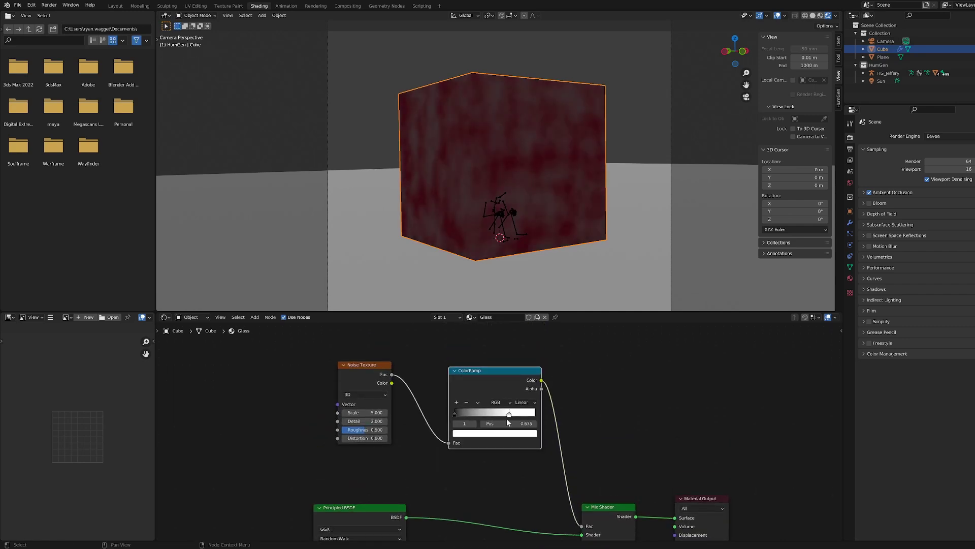
- Tighten the ColorRamp contrast with the black stop at about 0.450 and the white stop at about 0.668
drag(454, 417, 457, 420)
drag(457, 417, 513, 418)
drag(504, 418, 496, 418)
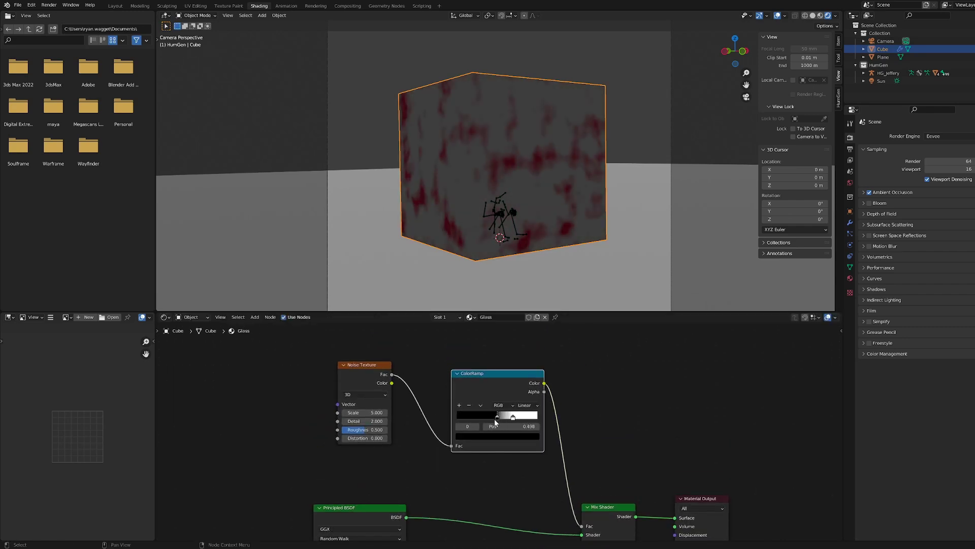
click(228, 16)
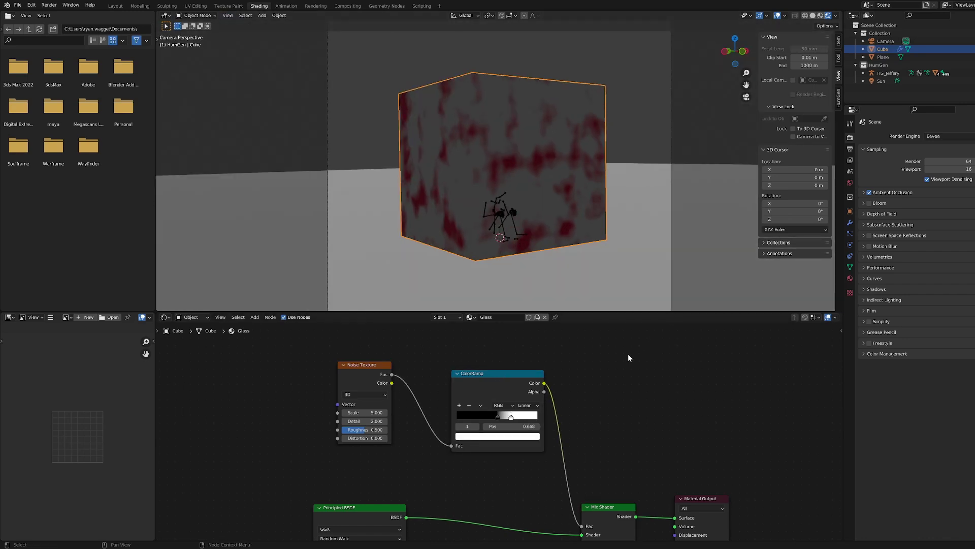
drag(497, 418, 492, 417)
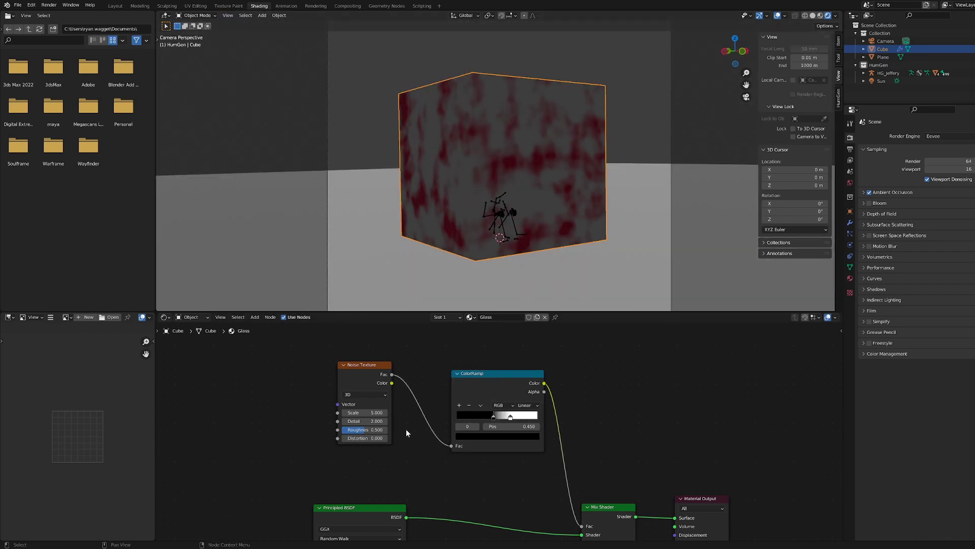
drag(364, 412, 352, 430)
key(ctrl+z)
key(ctrl+z)
key(ctrl+z)
- Switch the render engine to Cycles to preview the red-stained glass mix
click(933, 136)
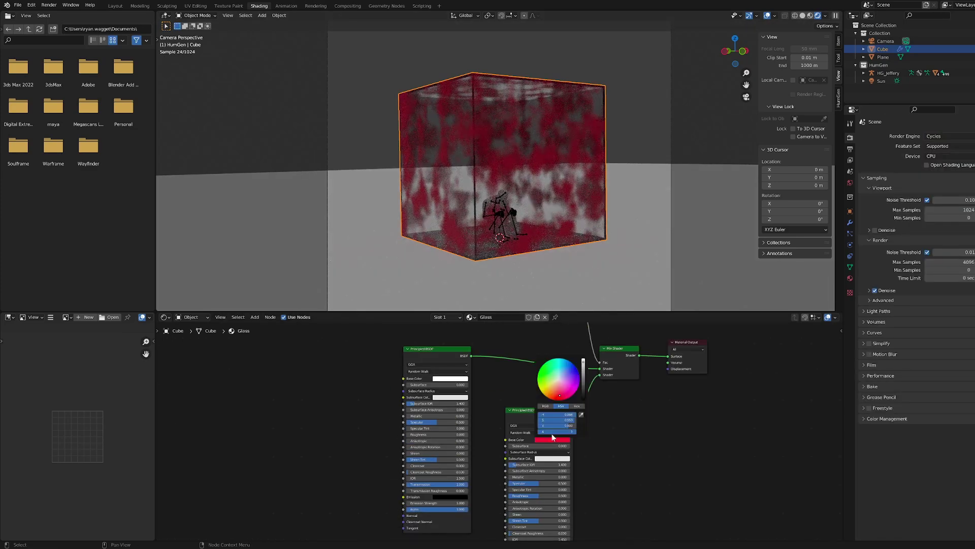
scroll(570, 350, up, 2)
key(g)
drag(571, 350, 572, 350)
scroll(623, 461, down, 5)
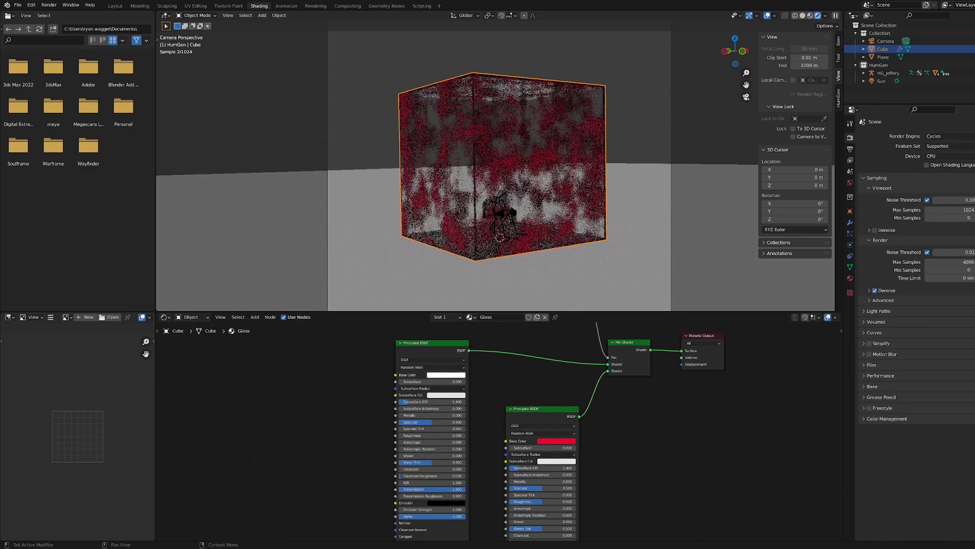
- Delete the noise, ramp, Mix Shader and red Principled nodes, keeping the glass Principled BSDF linked to the Material Output
scroll(565, 440, down, 9)
key(x)
click(467, 332)
key(x)
drag(600, 385, 521, 384)
scroll(496, 426, up, 4)
middle_drag(370, 408, 541, 404)
- Add an Image Texture node to the glass material with Texture Coordinate and Mapping nodes attached
scroll(541, 404, down, 5)
key(shift+a)
click(399, 415)
text(image)
key(Return)
click(390, 399)
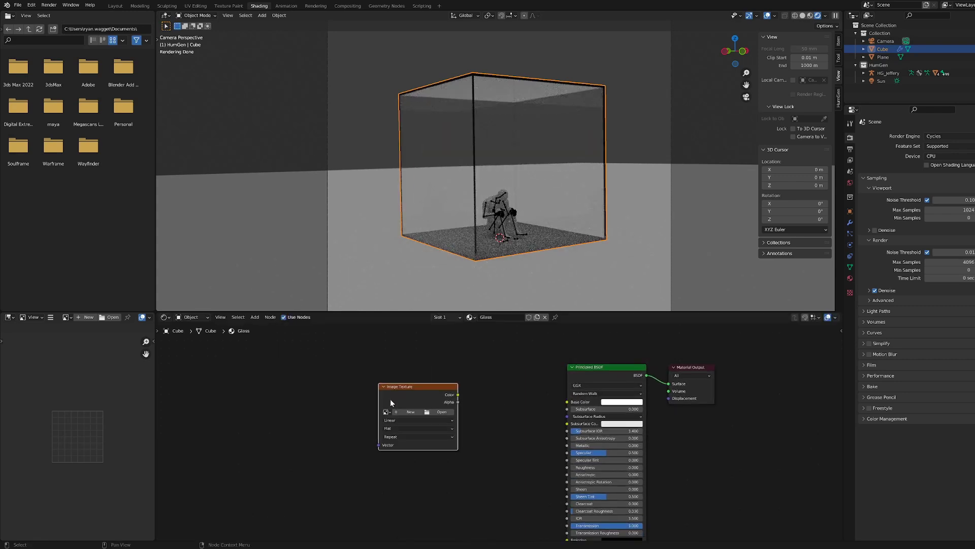
key(ctrl+t)
- Load DirtWindowStains005_COL_1K.jpg into the Image Texture and connect its Color to the glass shader's Base Color
click(419, 402)
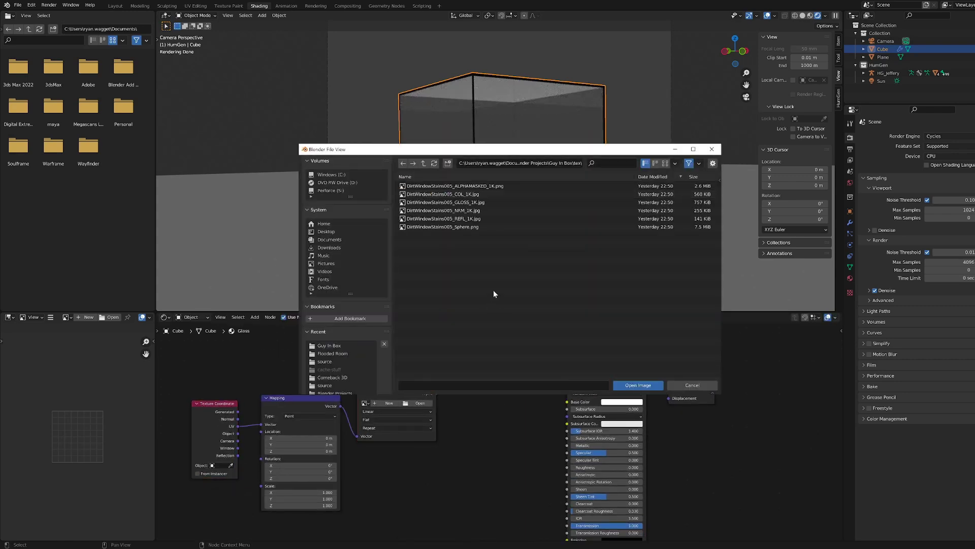
double_click(483, 199)
drag(436, 386, 567, 401)
scroll(504, 222, up, 3)
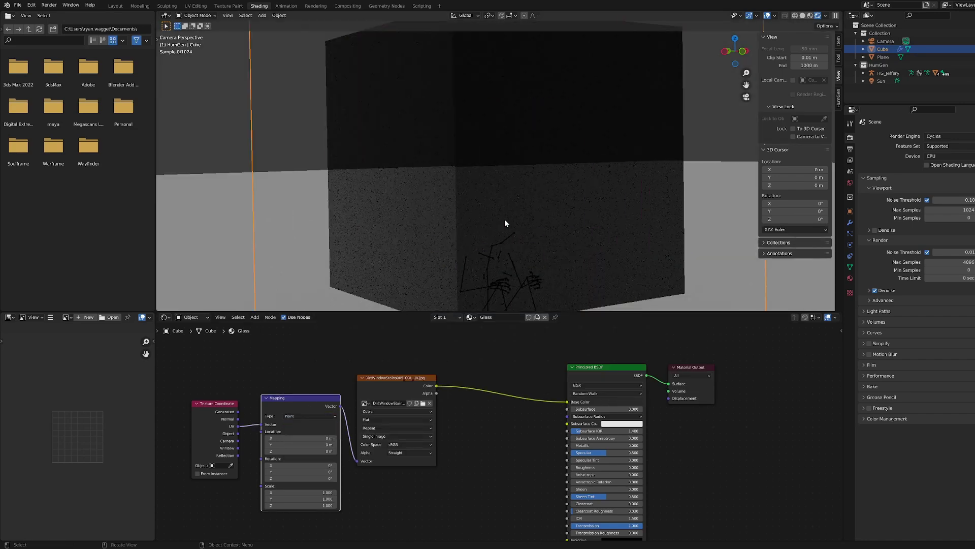
scroll(504, 222, up, 2)
- Set the COL stain texture to Linear interpolation and Box projection
click(402, 411)
click(380, 446)
click(380, 435)
scroll(467, 444, up, 5)
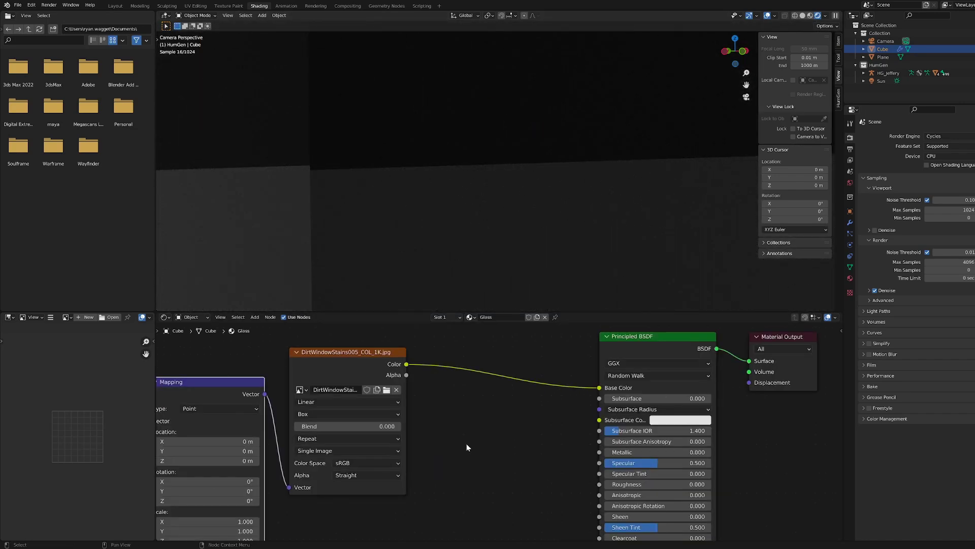
- Check the cube from outside the camera and return the viewport to the active camera view
scroll(467, 443, down, 10)
scroll(595, 218, down, 10)
middle_drag(575, 186, 398, 111)
click(228, 16)
mouse_move(284, 96)
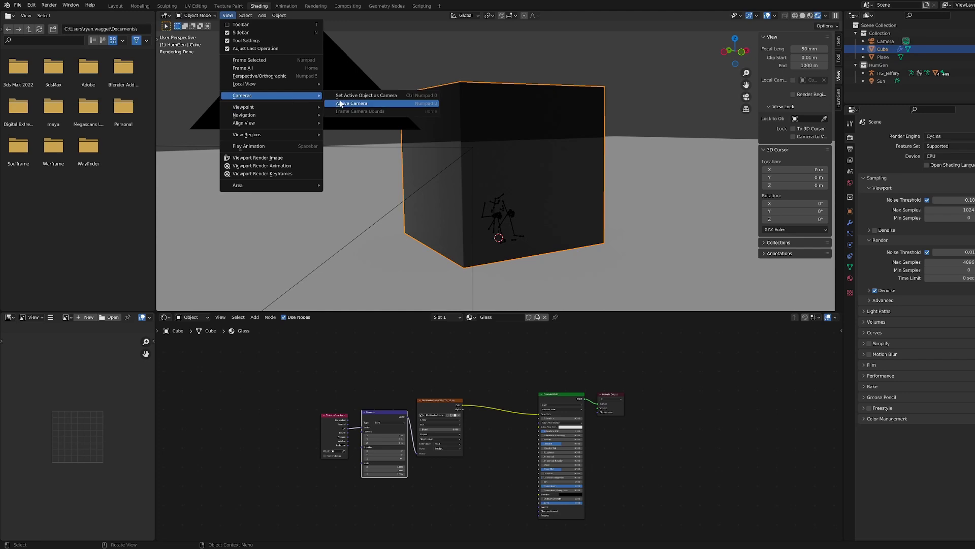
click(386, 96)
scroll(470, 428, up, 3)
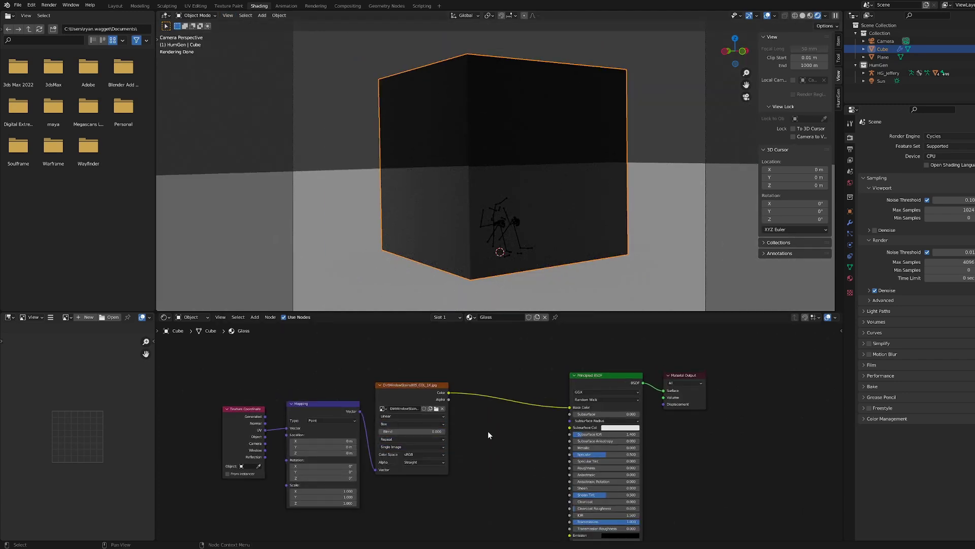
click(943, 136)
click(943, 157)
click(942, 136)
click(942, 175)
- In the UV Editing workspace, select all the cube's faces and unwrap them with Smart UV Project
click(195, 6)
scroll(651, 209, up, 2)
click(650, 210)
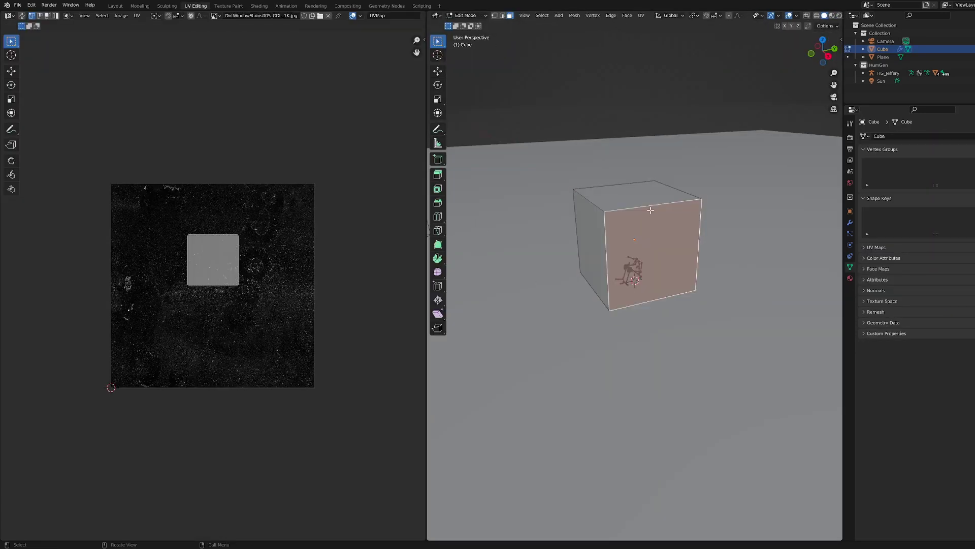
key(alt+z)
key(a)
key(u)
click(630, 225)
click(643, 293)
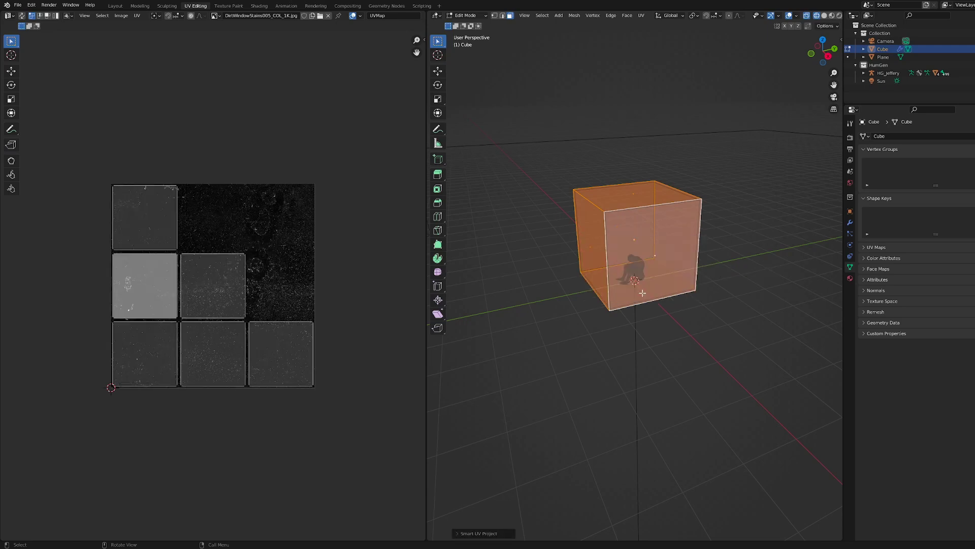
- Return to the Shading workspace and rearrange the glass material's texture nodes to make room for more maps
click(257, 7)
drag(358, 420, 407, 437)
drag(412, 385, 372, 352)
scroll(477, 465, down, 1)
middle_drag(477, 465, 542, 431)
drag(401, 457, 290, 376)
drag(363, 343, 265, 387)
- Add a second Image Texture with DirtWindowStains005_REFL_1K.jpg, linked from Mapping and into the shader's Metallic input
key(Return)
click(413, 443)
click(463, 462)
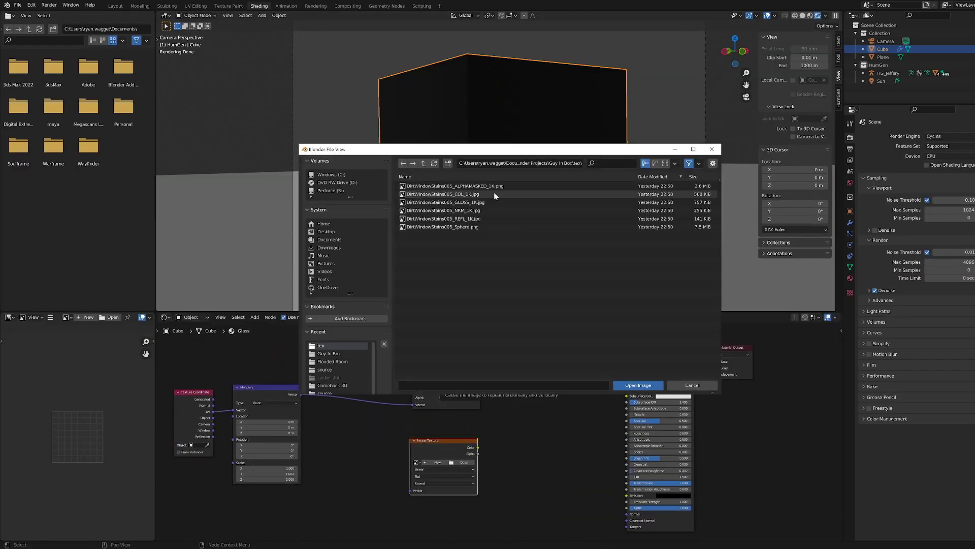
click(478, 219)
click(628, 387)
drag(301, 394, 410, 512)
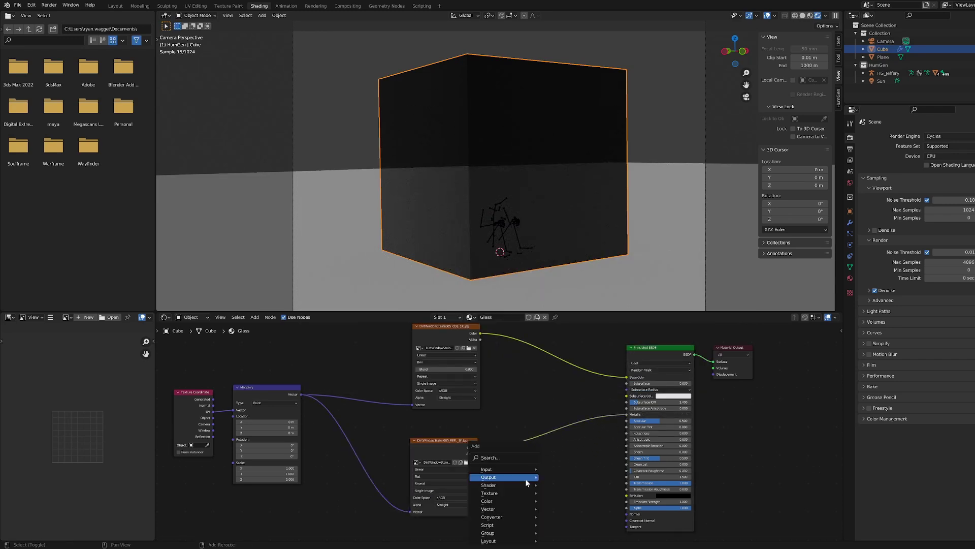
- Add a third Image Texture node and stack the three texture nodes between Mapping and the Principled BSDF
click(525, 458)
text(image)
key(Return)
click(413, 534)
middle_drag(413, 534, 457, 456)
scroll(498, 483, up, 1)
scroll(498, 481, down, 11)
drag(493, 424, 494, 416)
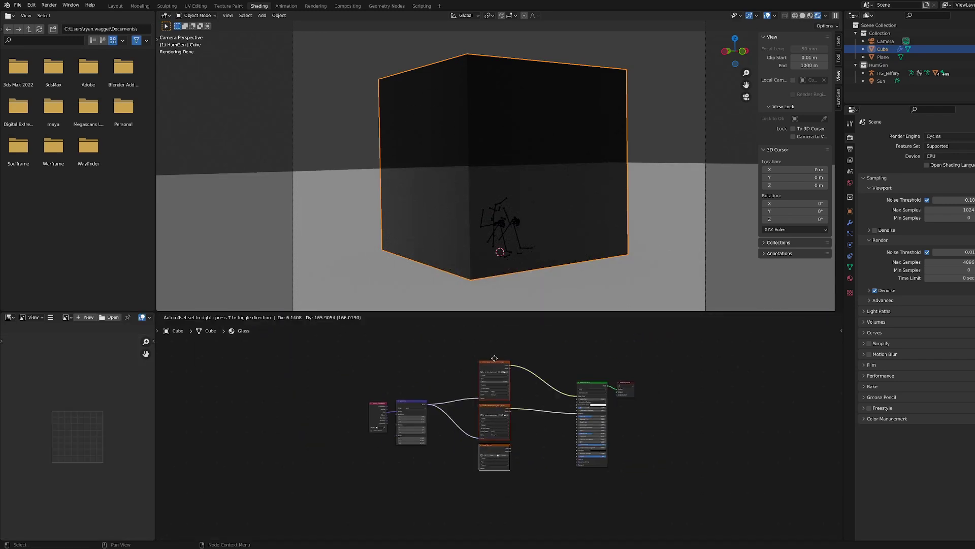
drag(495, 358, 493, 343)
- Link the third Image Texture to the Mapping vector and load DirtWindowStains005_NRM_1K.jpg into it
scroll(497, 432, up, 8)
drag(366, 380, 461, 465)
click(507, 442)
click(638, 385)
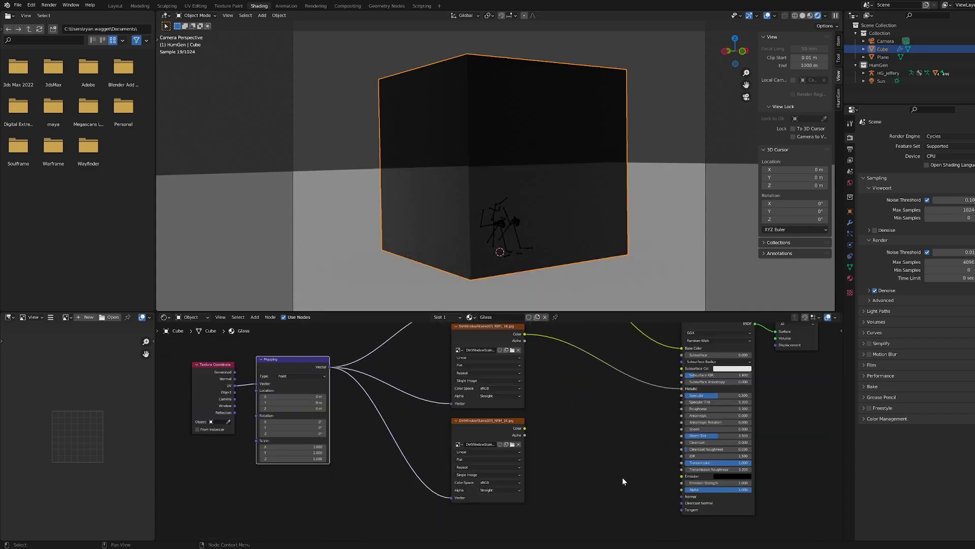
- Add a Bump node and route the NRM texture's Alpha output through it into the Principled BSDF's Normal input
scroll(623, 477, up, 2)
key(shift+a)
click(394, 388)
scroll(457, 432, up, 1)
middle_drag(457, 432, 446, 402)
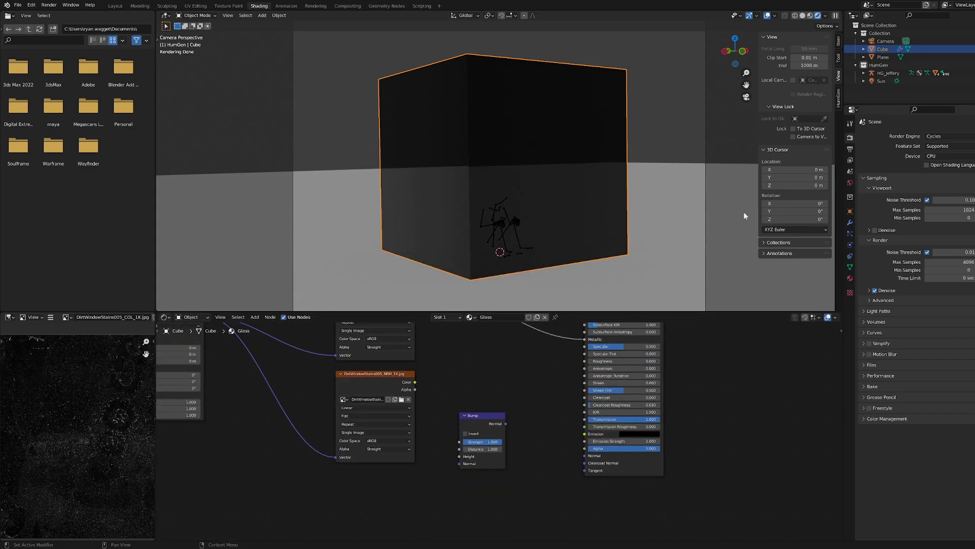
drag(414, 389, 459, 462)
drag(505, 423, 584, 455)
- Connect the COL texture's Alpha output to Base Color and disconnect the REFL texture from Metallic
click(482, 356)
middle_drag(482, 357, 495, 530)
drag(429, 349, 598, 467)
middle_drag(453, 478, 443, 428)
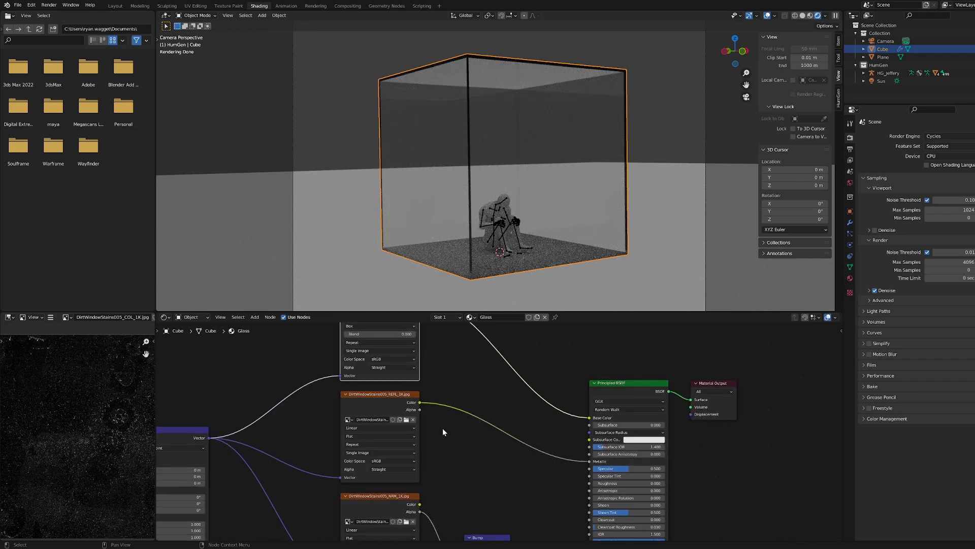
drag(420, 410, 534, 470)
middle_drag(320, 415, 410, 378)
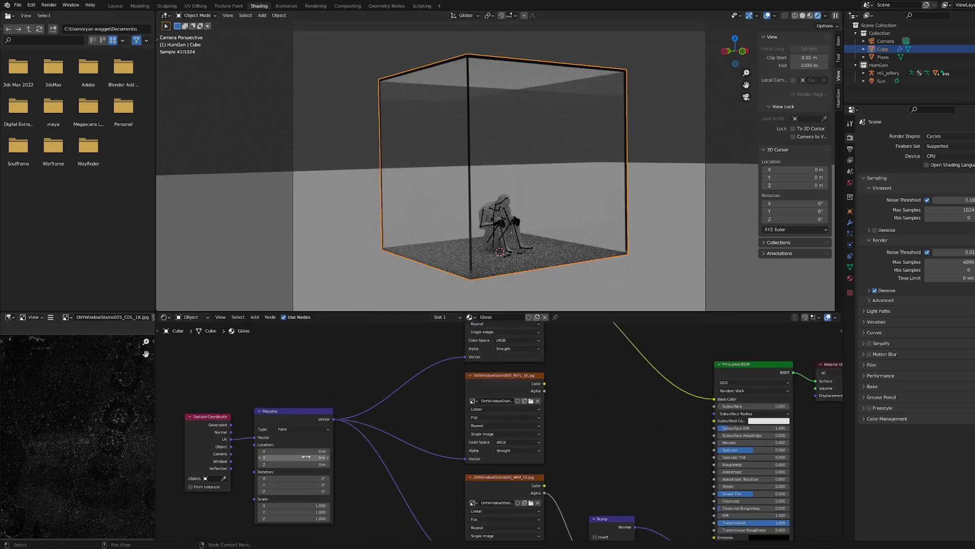
- Try a different Mapping X scale and Box projection on the COL texture while previewing its Color and Alpha outputs on the cube
drag(300, 506, 336, 506)
click(300, 429)
click(297, 444)
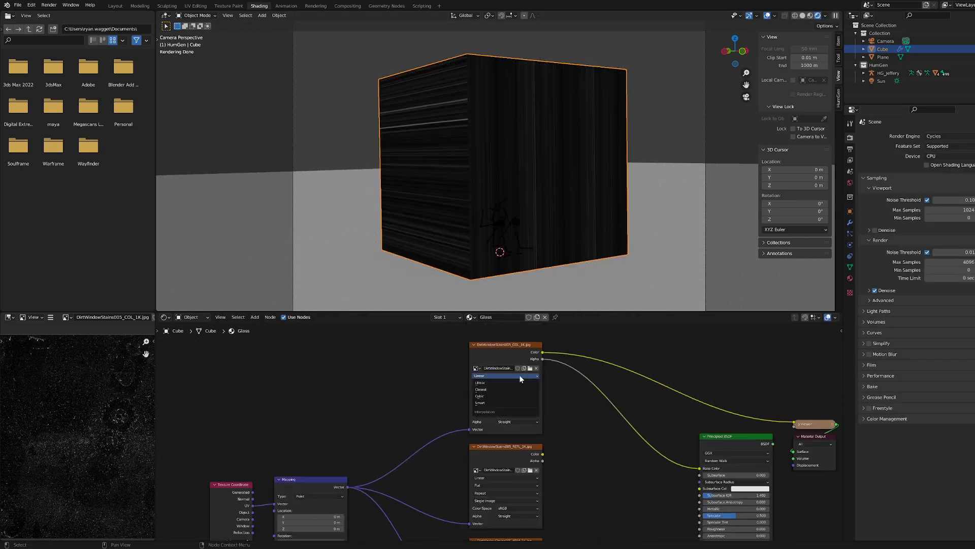
click(506, 383)
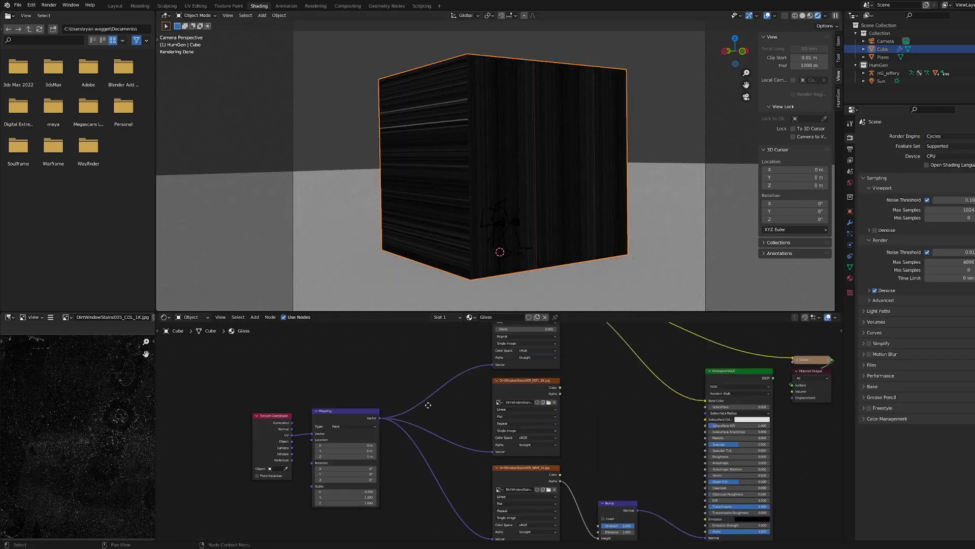
ctrl+shift+click(362, 355)
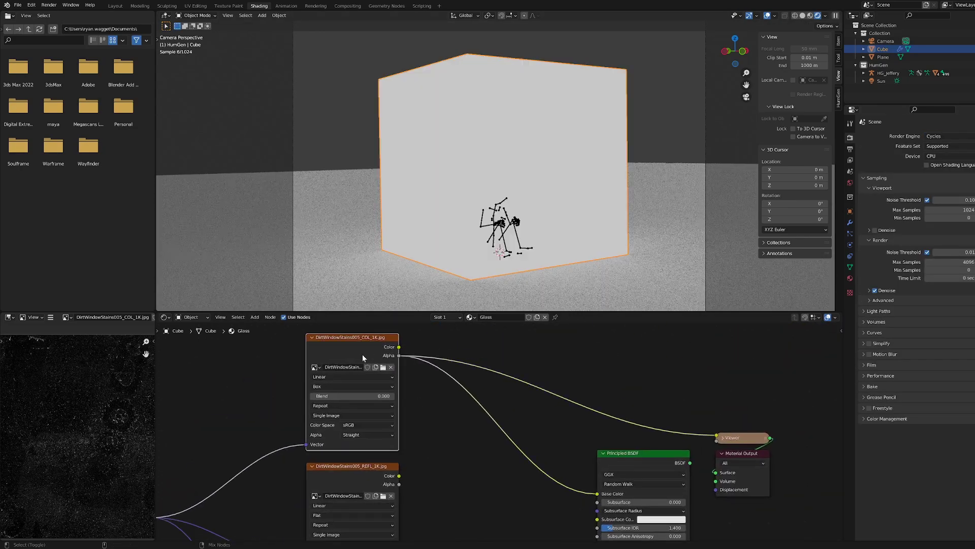
ctrl+shift+click(369, 352)
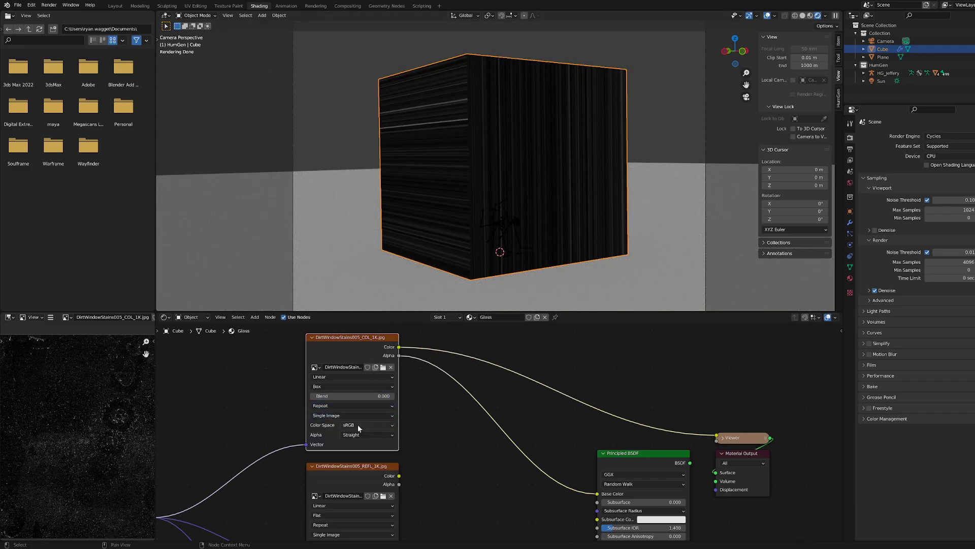
click(331, 386)
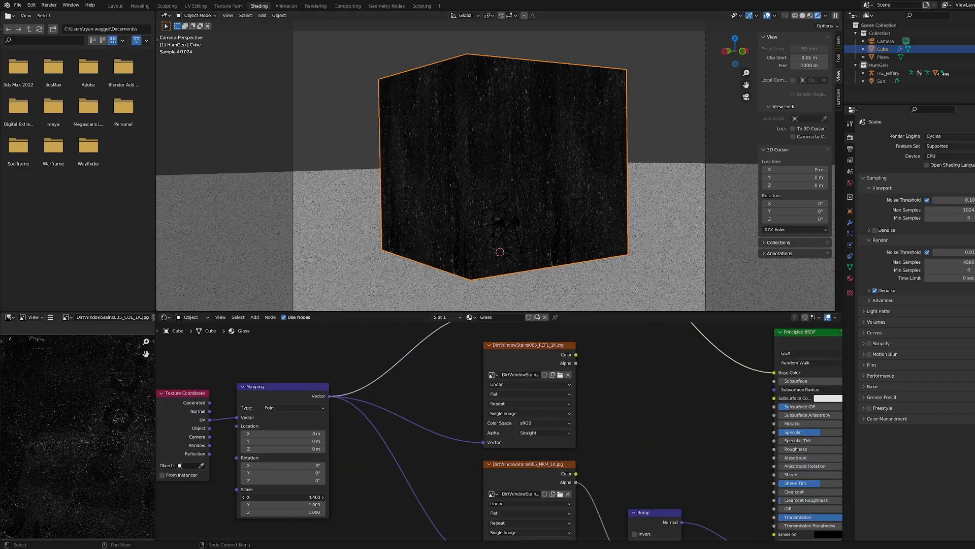
- Try a Mapping scale of 10 on X and Y and an X rotation of about 86°, undoing each change
drag(282, 496, 282, 505)
text(10)
key(Return)
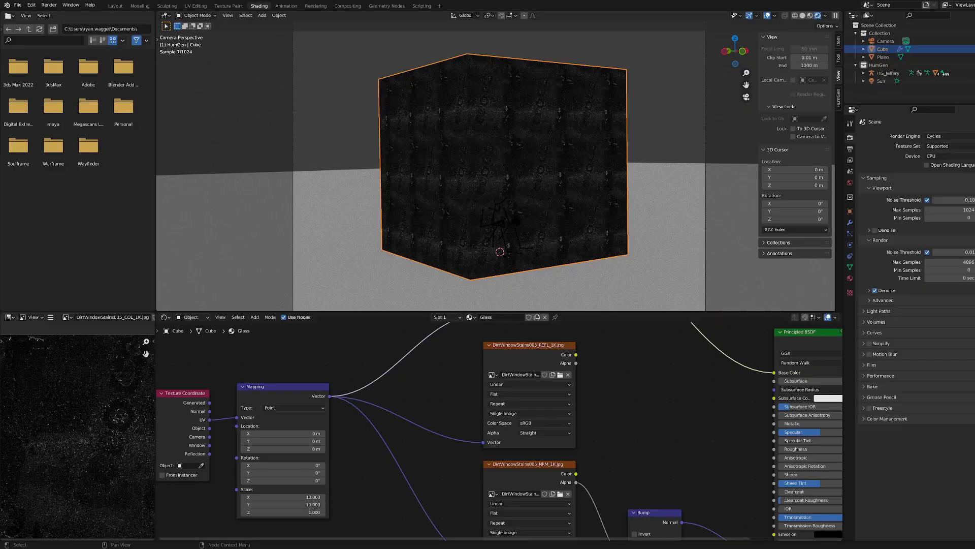
key(ctrl+z)
key(ctrl+z)
key(ctrl+z)
drag(288, 465, 310, 465)
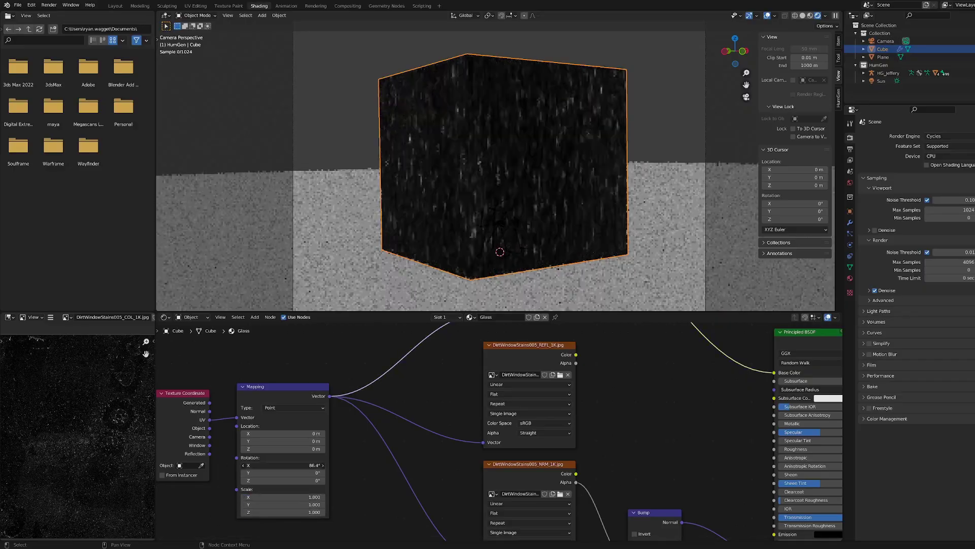
key(ctrl+z)
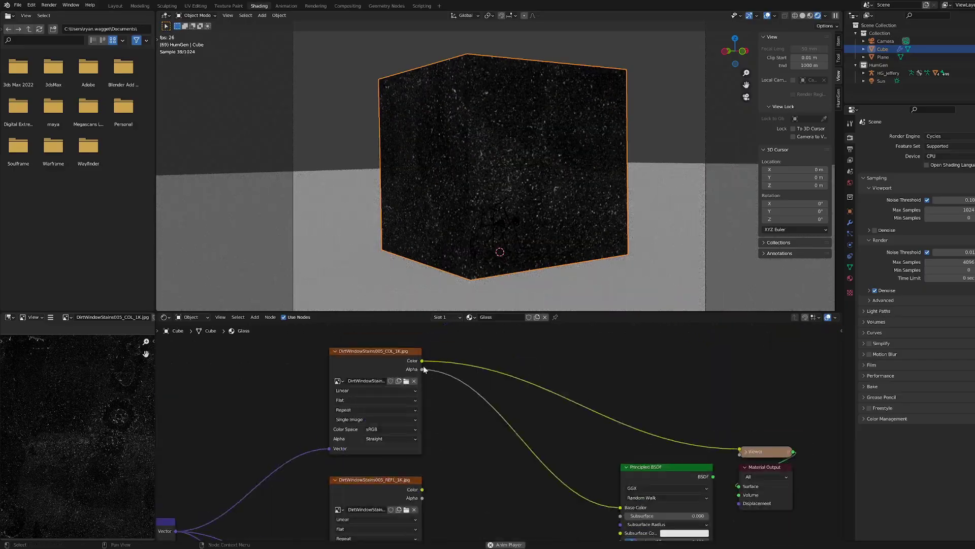
- Link the NRM texture's Color output to the Bump node's Normal input and preview both nodes on the cube
drag(422, 369, 503, 417)
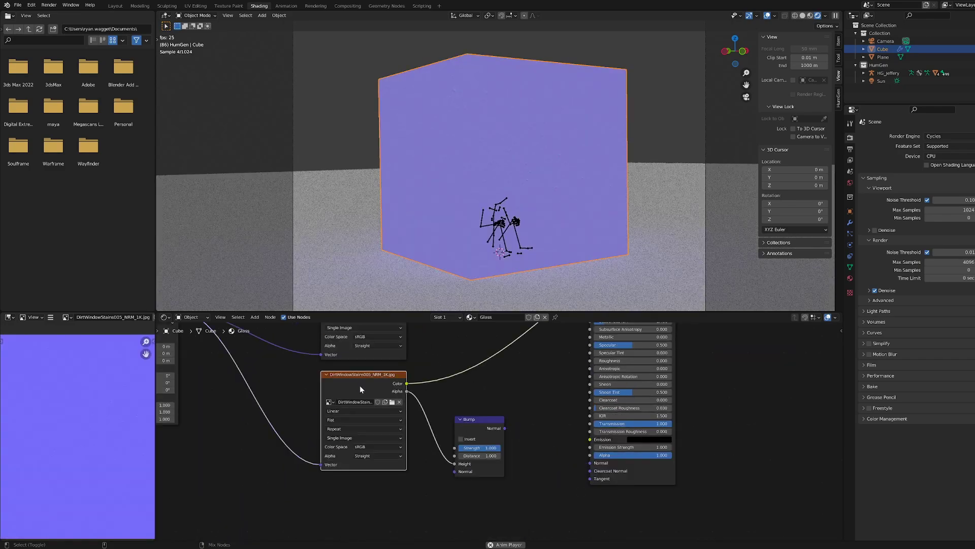
ctrl+shift+click(473, 423)
scroll(454, 470, up, 2)
drag(454, 463, 447, 469)
ctrl+shift+click(373, 376)
ctrl+shift+click(475, 421)
drag(392, 375, 447, 478)
click(480, 428)
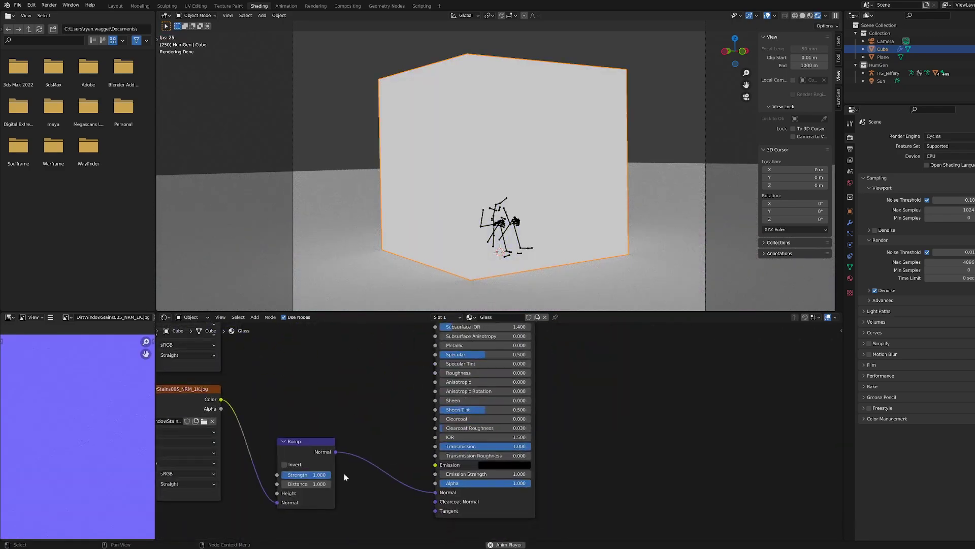
ctrl+shift+click(327, 485)
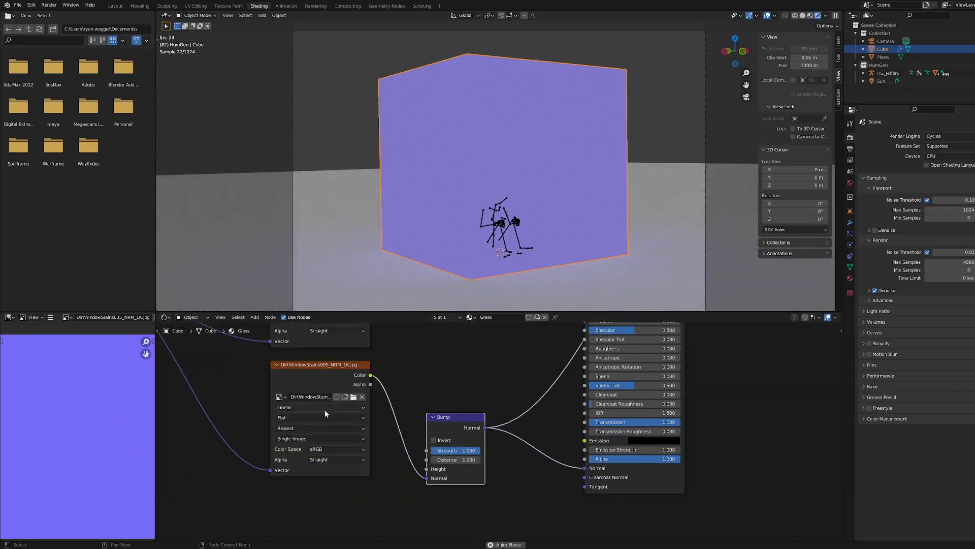
- Insert a ColorRamp between the NRM texture and the Bump node and move its black and white stops close together
drag(427, 450, 427, 478)
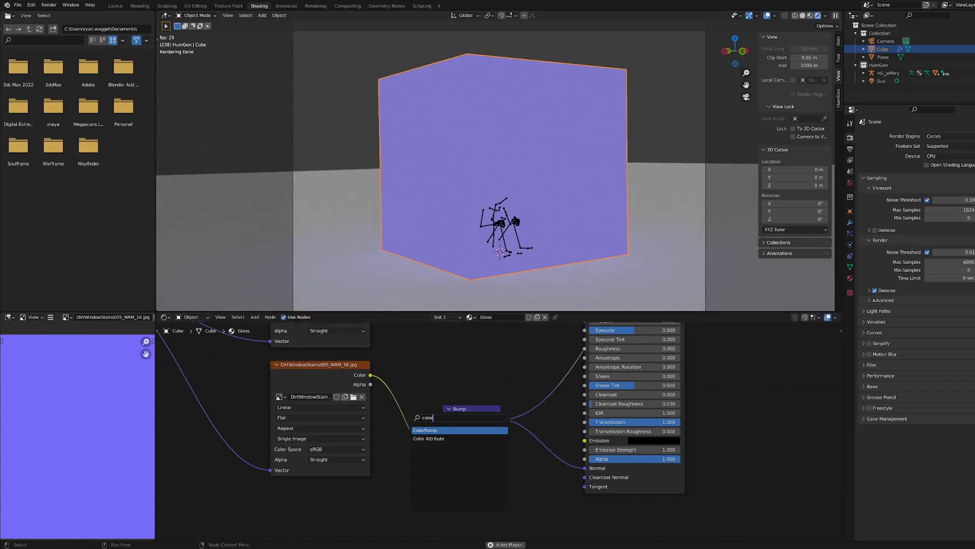
key(Return)
click(467, 440)
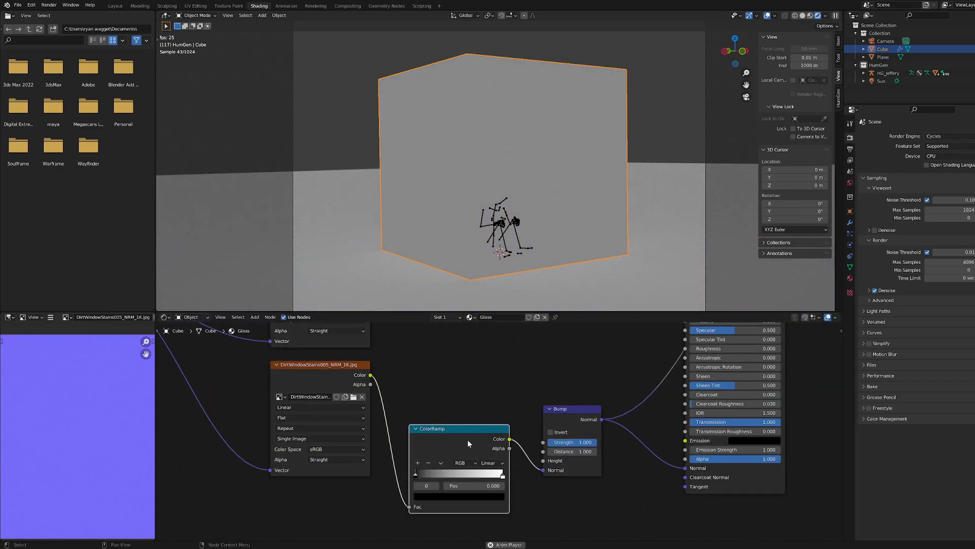
ctrl+shift+click(467, 440)
drag(416, 475, 444, 475)
drag(503, 476, 449, 475)
- Delete the ColorRamp and Bump nodes, feed the COL texture's Color output into Base Color, and preview that texture on the cube
key(BackSpace)
scroll(508, 406, down, 2)
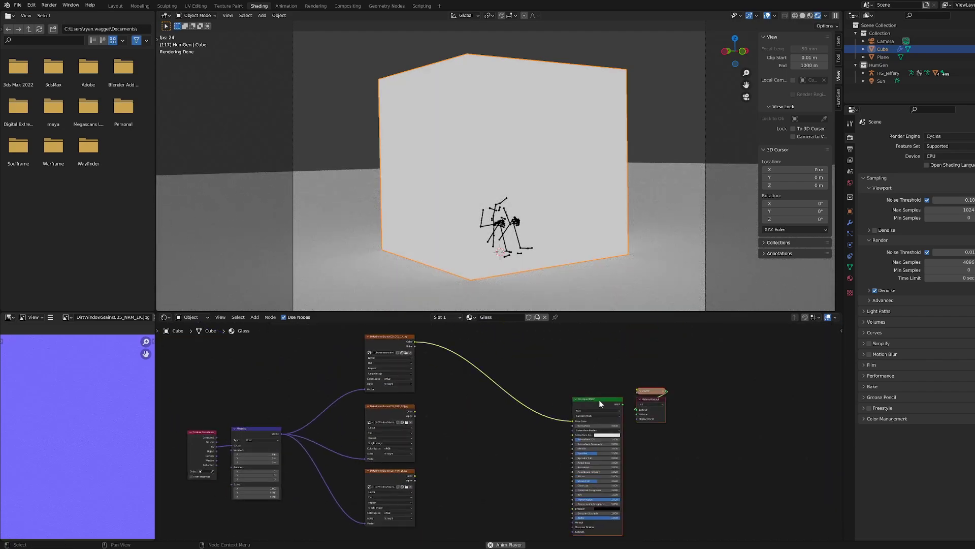
scroll(599, 401, up, 2)
ctrl+shift+click(391, 375)
scroll(661, 470, up, 2)
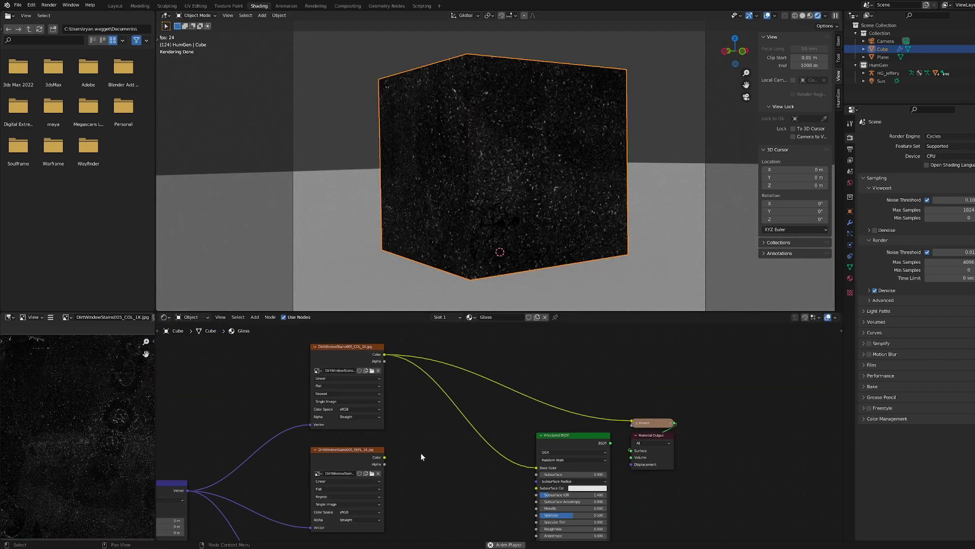
ctrl+shift+click(350, 356)
- Add a Mix Shader before the Material Output, with the fourth dirt texture and the Principled BSDF as its two shader inputs
ctrl+shift+click(350, 356)
drag(632, 419, 630, 361)
scroll(495, 426, up, 3)
ctrl+shift+click(321, 382)
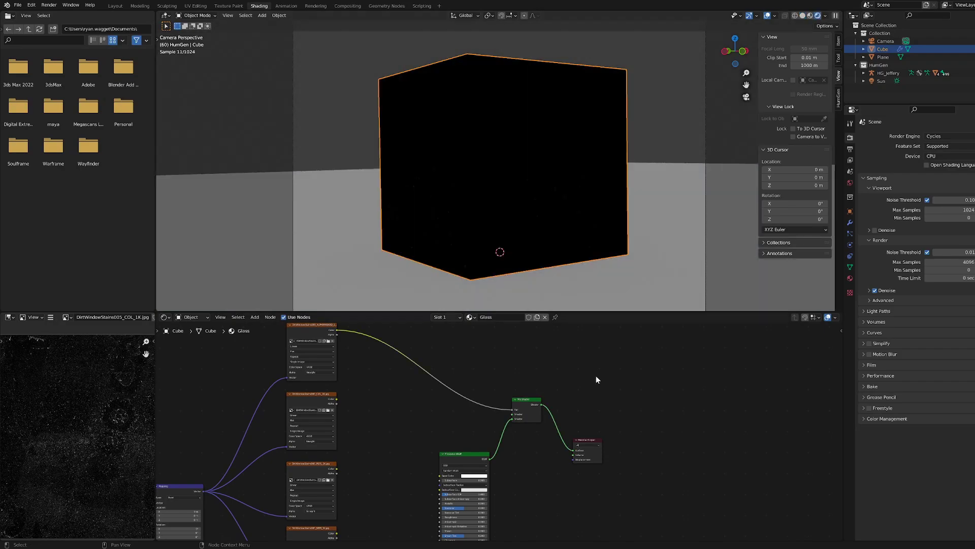
scroll(596, 379, up, 1)
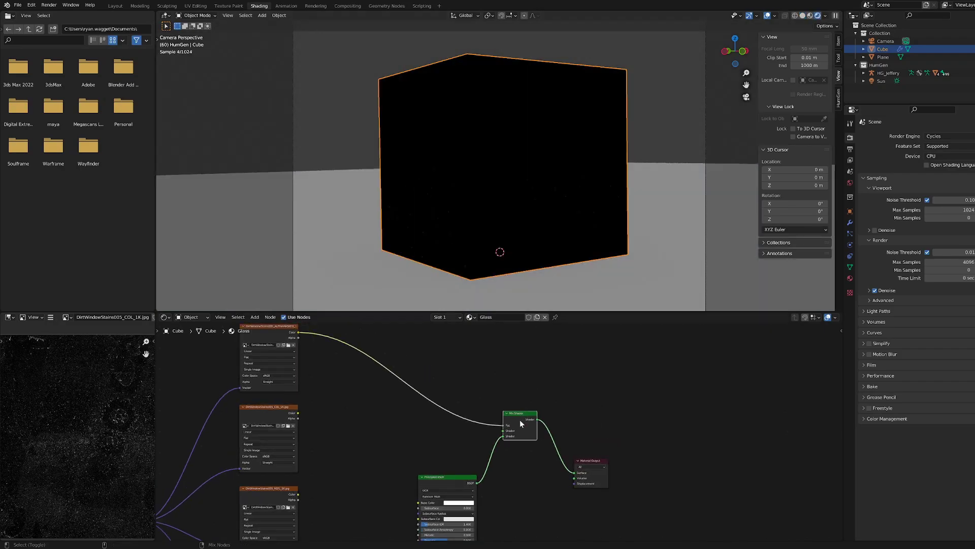
ctrl+shift+click(270, 336)
ctrl+shift+click(520, 430)
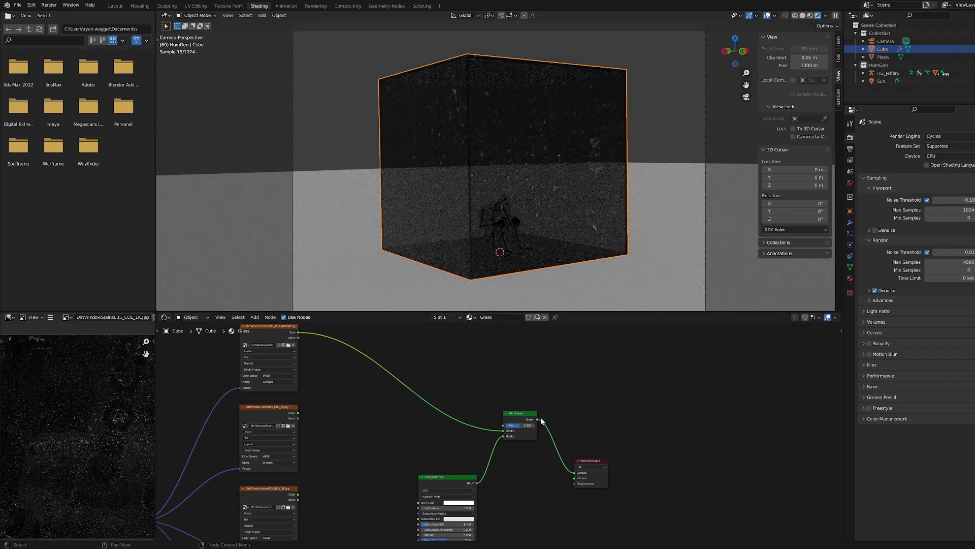
scroll(539, 372, down, 4)
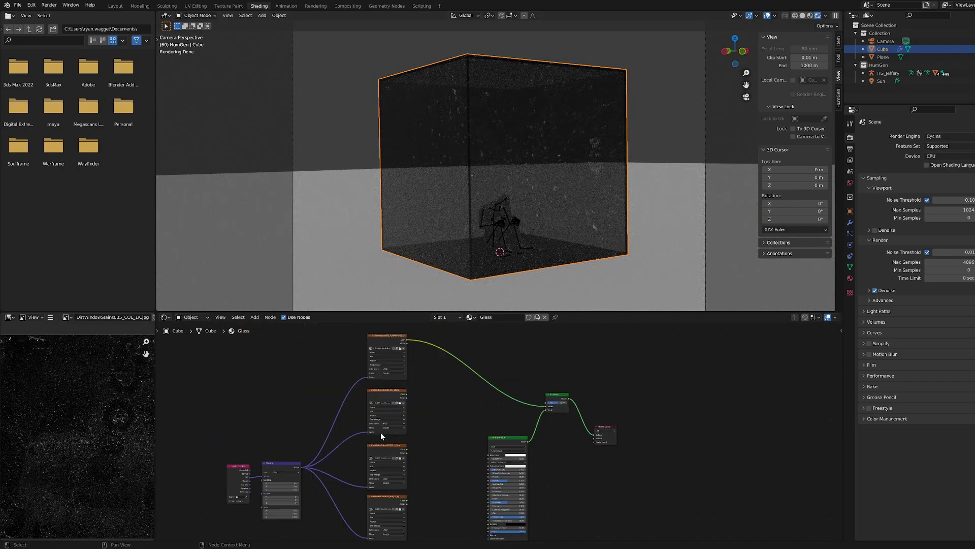
- Connect the REFL texture's Color output to Roughness and route the Principled BSDF straight into the Material Output
scroll(422, 412, up, 5)
middle_drag(416, 399, 389, 362)
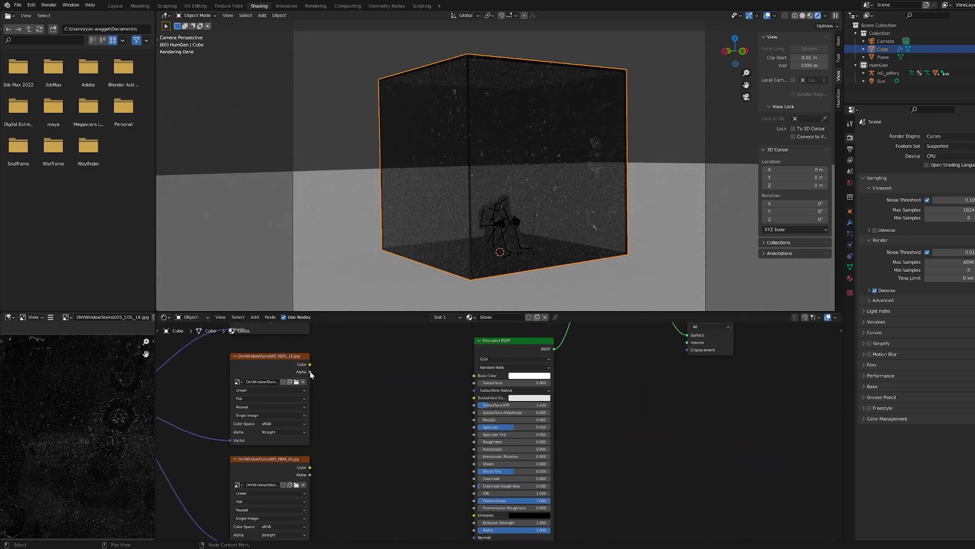
ctrl+shift+click(274, 367)
ctrl+shift+click(270, 367)
ctrl+shift+click(270, 367)
drag(310, 364, 475, 441)
scroll(495, 440, down, 1)
middle_drag(603, 384, 568, 449)
ctrl+shift+click(482, 412)
click(416, 463)
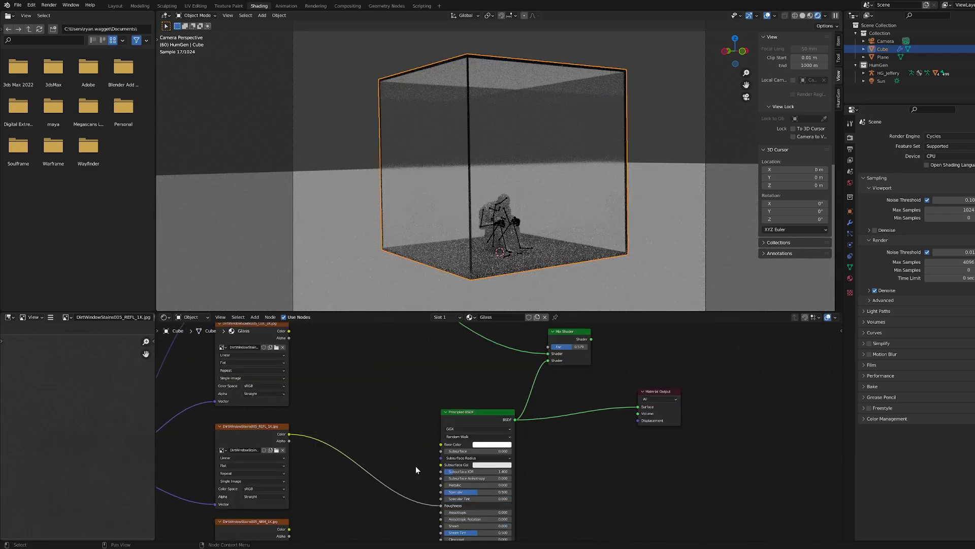
- Run a test render of the glass cube from the camera, check it, and close the render window
click(49, 5)
click(59, 16)
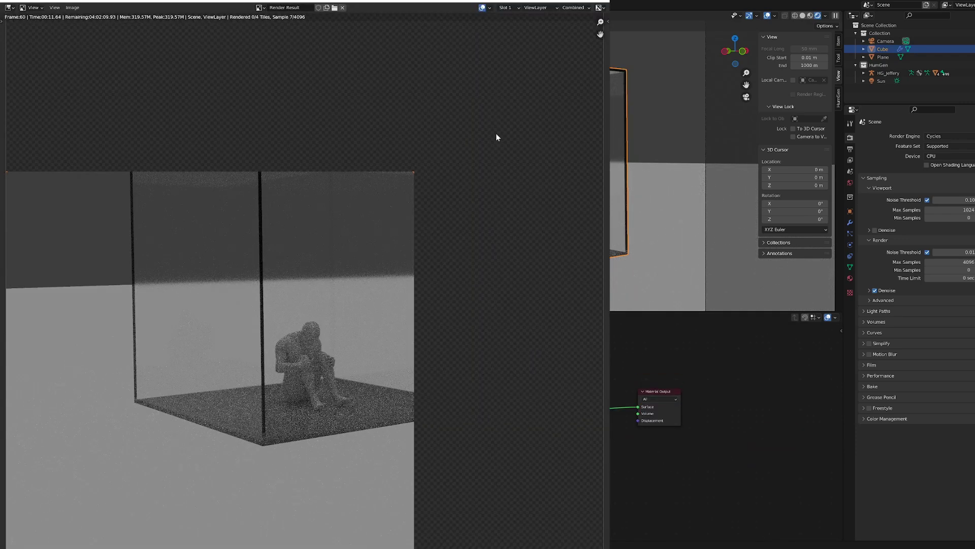
key(Escape)
key(Escape)
scroll(489, 425, down, 3)
- Select the ground plane and give it a new material named Concrete
click(850, 279)
click(619, 174)
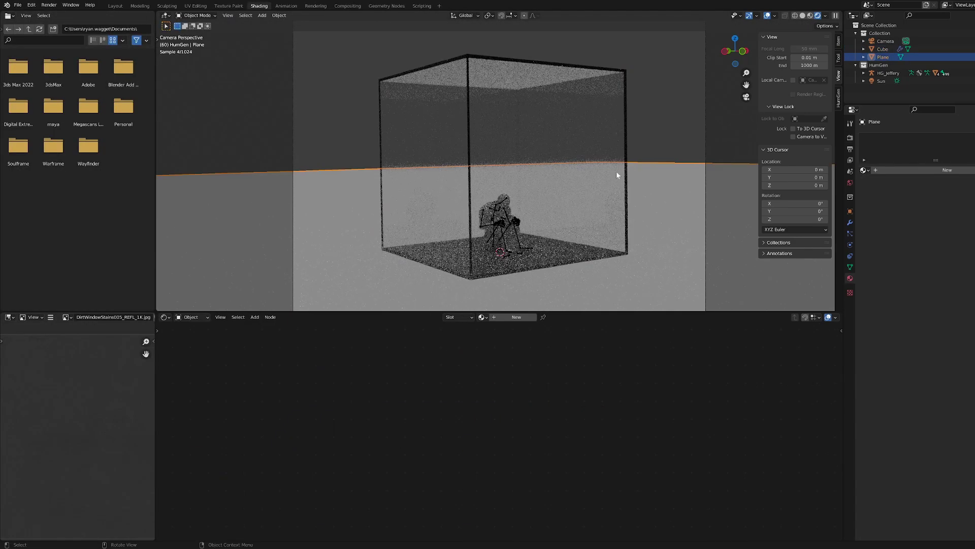
click(922, 170)
double_click(895, 139)
text(Concrete)
key(Return)
- Add an Image Texture with Texture Coordinate and Mapping nodes, load ConcretePoured001_COL_2K_METALNESS.png, and preview it on the plane
key(shift+a)
text(ima)
click(469, 395)
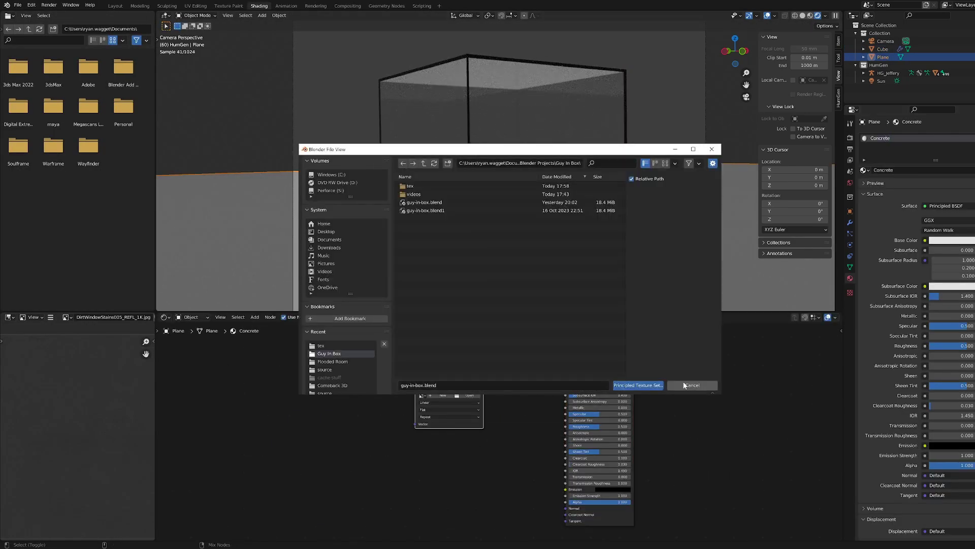
click(685, 385)
key(ctrl+t)
click(469, 395)
click(421, 186)
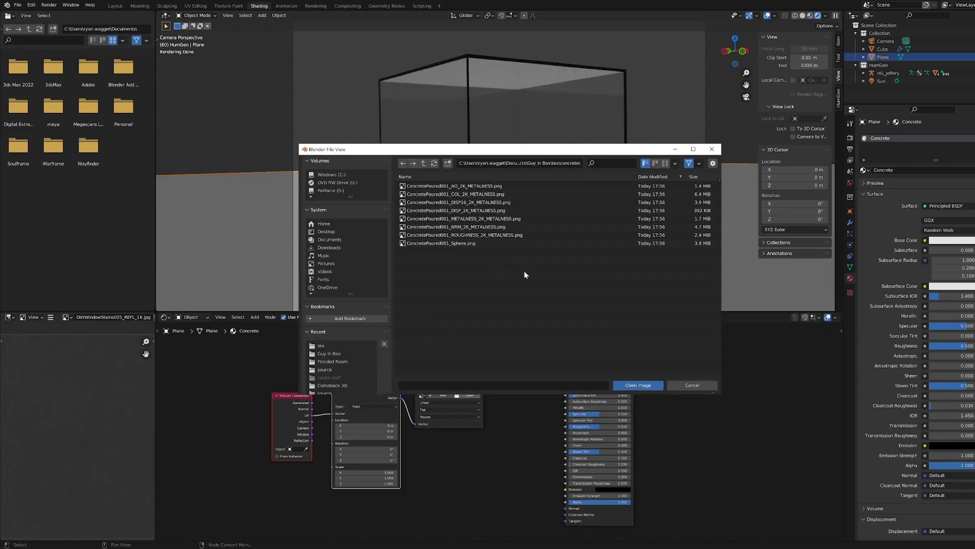
double_click(483, 194)
ctrl+shift+click(417, 343)
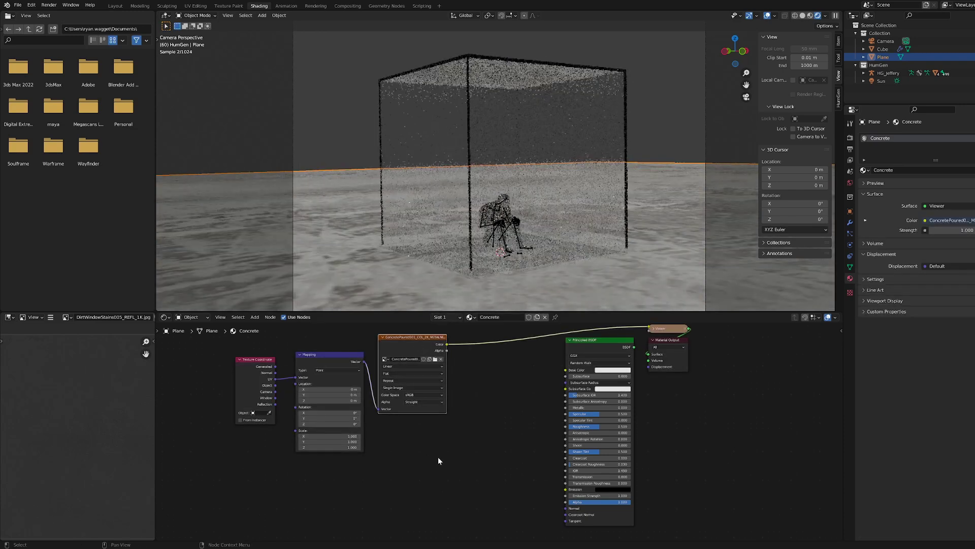
- Move the coordinate nodes aside, duplicate the COL texture node below itself, and load ConcretePoured001_METALNESS_2K_METALNESS.png into the copy
drag(438, 458, 257, 421)
drag(325, 355, 235, 375)
middle_drag(401, 424, 409, 417)
click(411, 339)
key(shift+d)
click(411, 423)
click(442, 435)
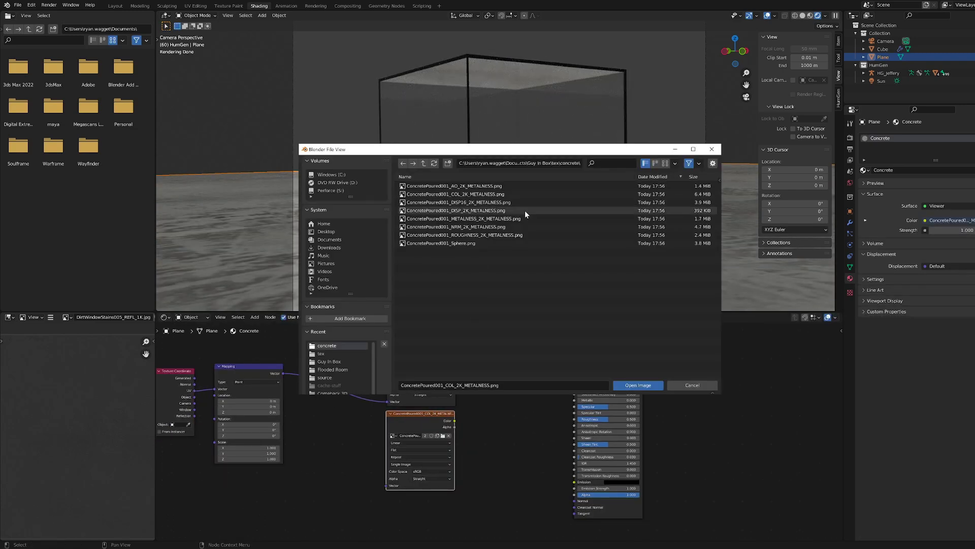
double_click(512, 218)
- Connect the concrete COL texture to Base Color and the METALNESS texture to Metallic, restoring the Principled BSDF as the output
middle_drag(420, 429, 409, 453)
drag(444, 362, 562, 388)
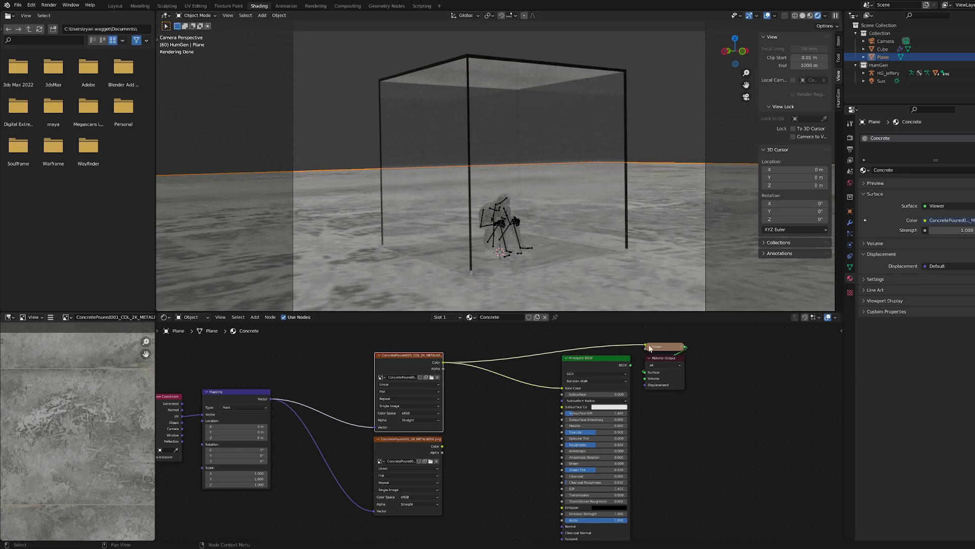
ctrl+shift+click(595, 362)
ctrl+shift+click(414, 449)
ctrl+shift+click(415, 449)
ctrl+shift+click(414, 449)
drag(442, 446, 499, 452)
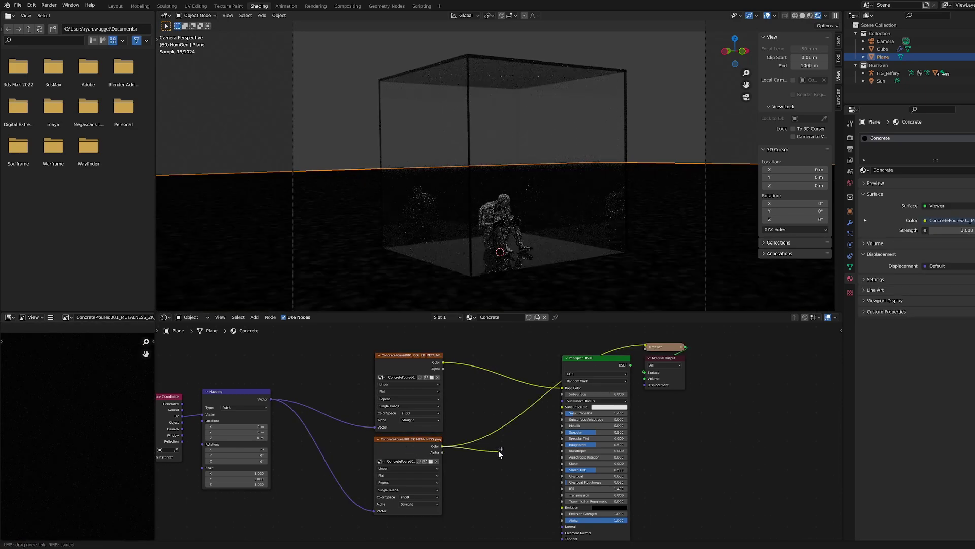
ctrl+shift+click(583, 371)
- Duplicate the METALNESS texture node below itself and load the concrete roughness map into the copy
middle_drag(411, 450, 437, 392)
click(437, 392)
key(shift+d)
click(438, 475)
middle_drag(516, 480, 517, 448)
click(462, 445)
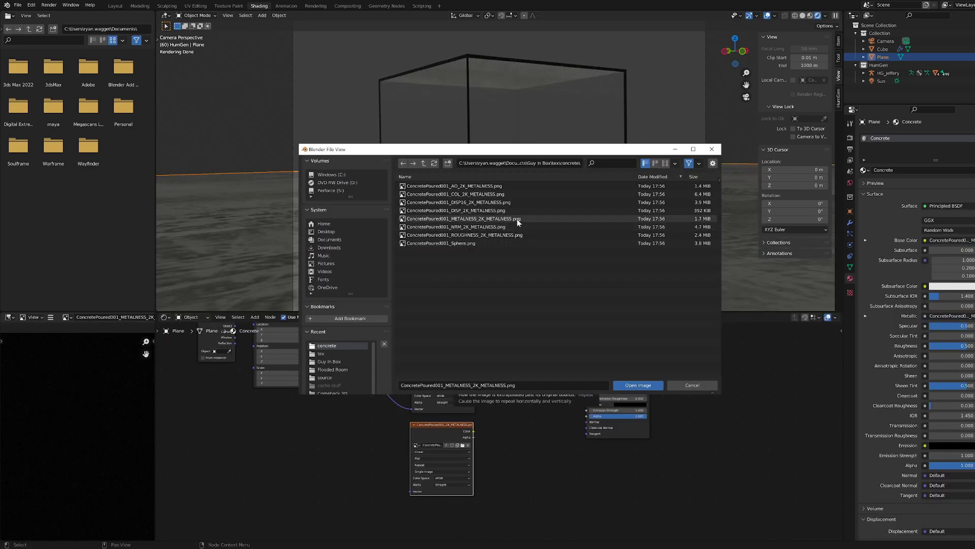
click(639, 385)
- Preview the third concrete texture, connect its Color to Roughness, and link the Mapping vector to it
ctrl+shift+click(442, 435)
ctrl+shift+click(442, 435)
drag(473, 432, 590, 348)
ctrl+shift+click(596, 354)
middle_drag(522, 503, 549, 528)
drag(361, 341, 446, 497)
- Duplicate the roughness texture node, load ConcretePoured001_NRM_2K_METALNESS.png into the copy, and preview it on the plane
middle_drag(475, 503, 478, 429)
click(477, 368)
key(shift+d)
click(477, 445)
click(498, 457)
click(493, 226)
click(649, 387)
ctrl+shift+click(477, 448)
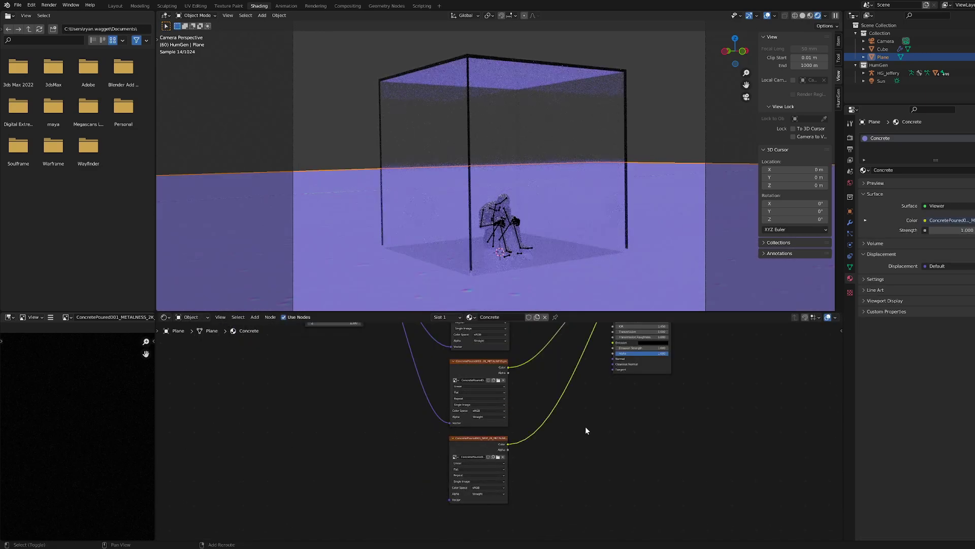
- Route the NRM texture through a Bump node into the Principled BSDF's Normal input and restore the shader as the output
middle_drag(584, 416, 537, 486)
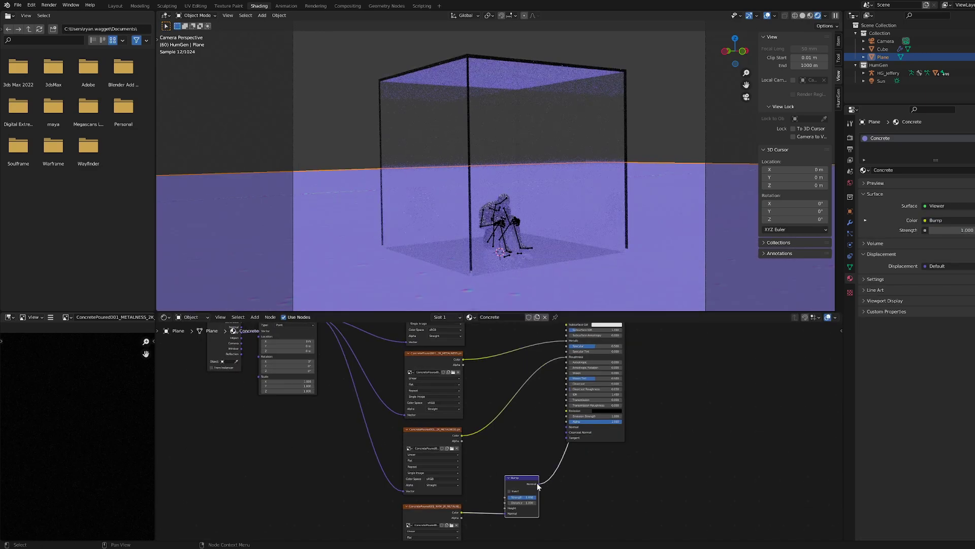
drag(538, 485, 566, 428)
ctrl+shift+click(589, 431)
- Set the concrete Mapping node's X and Y scale to 0.5
middle_drag(331, 416, 451, 501)
scroll(450, 483, up, 2)
double_click(417, 467)
text(0.5)
key(Return)
double_click(417, 476)
text(0.5)
key(Return)
double_click(417, 484)
text(0.)
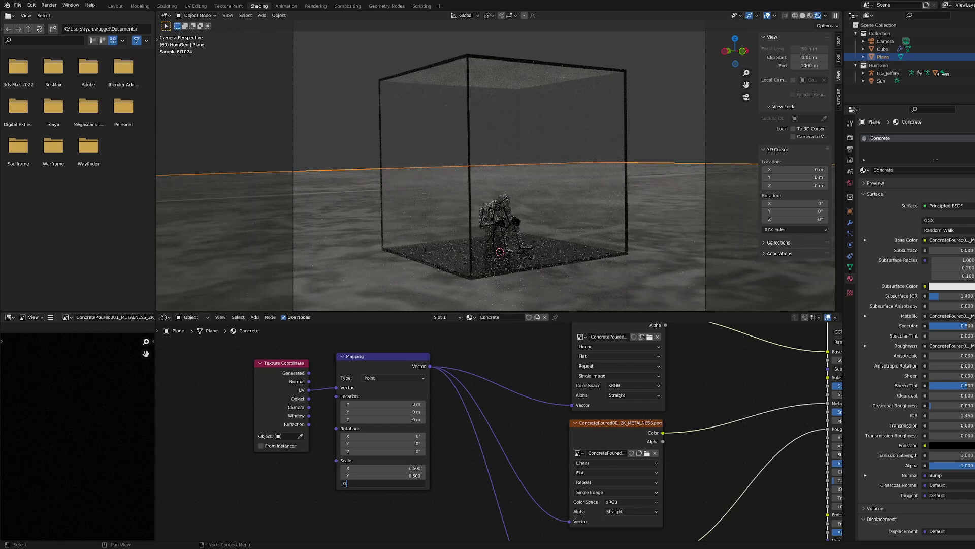
- Set the concrete Mapping scale to 0.01 on all three axes and inspect the whole ground plane from above
text(0.01)
key(Tab)
text(0.01)
key(Tab)
text(0.01)
key(Return)
middle_drag(508, 198, 523, 262)
scroll(523, 261, down, 10)
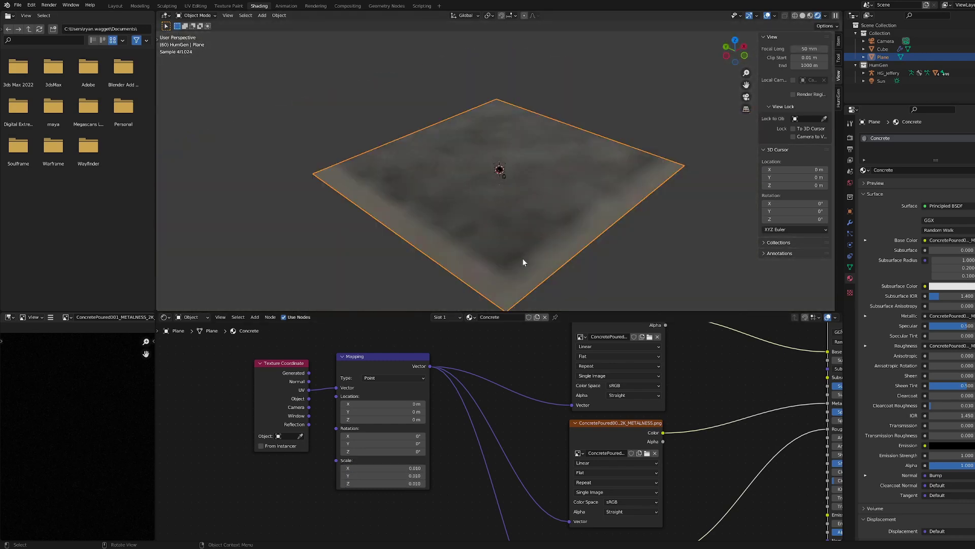
- Try a concrete Mapping scale of 50 on X and Y and check the ground through the camera
double_click(410, 484)
text(1)
double_click(406, 468)
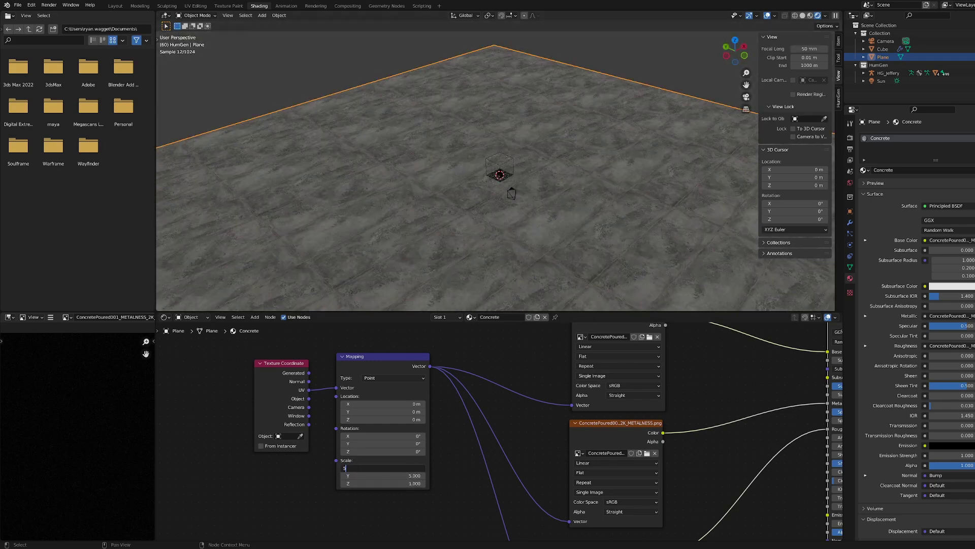
text(50)
key(Tab)
text(50)
key(Return)
scroll(503, 219, down, 4)
key(KP_0)
- Try a concrete Mapping scale of 25 on all three axes
double_click(407, 468)
text(25)
key(Tab)
text(25)
key(Tab)
text(25)
key(Return)
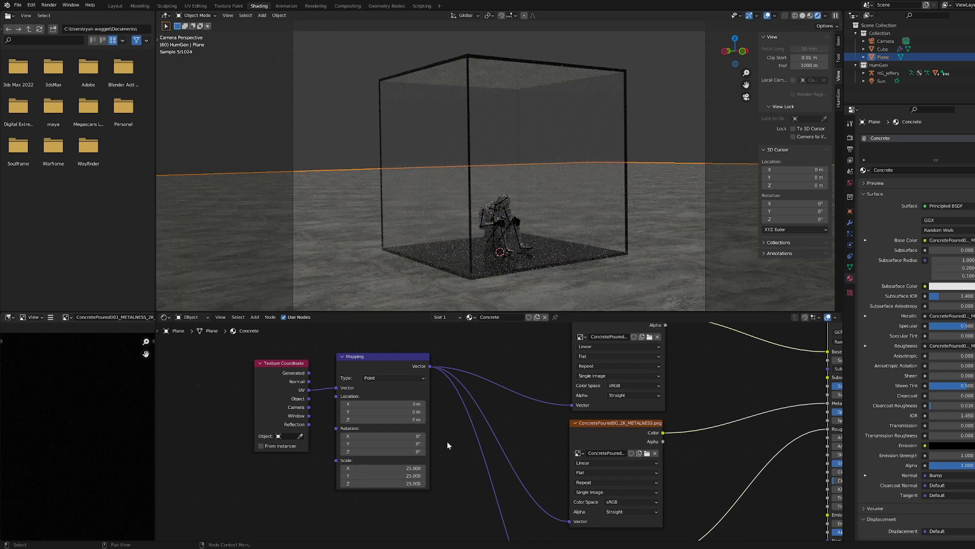
- Set the concrete Mapping scale to 40 on all three axes
text(40)
key(Return)
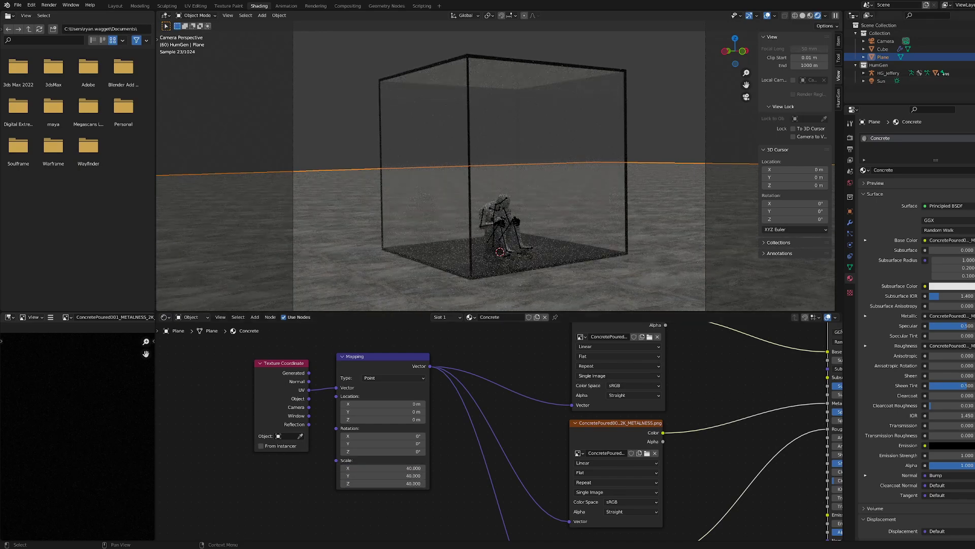
key(ctrl+z)
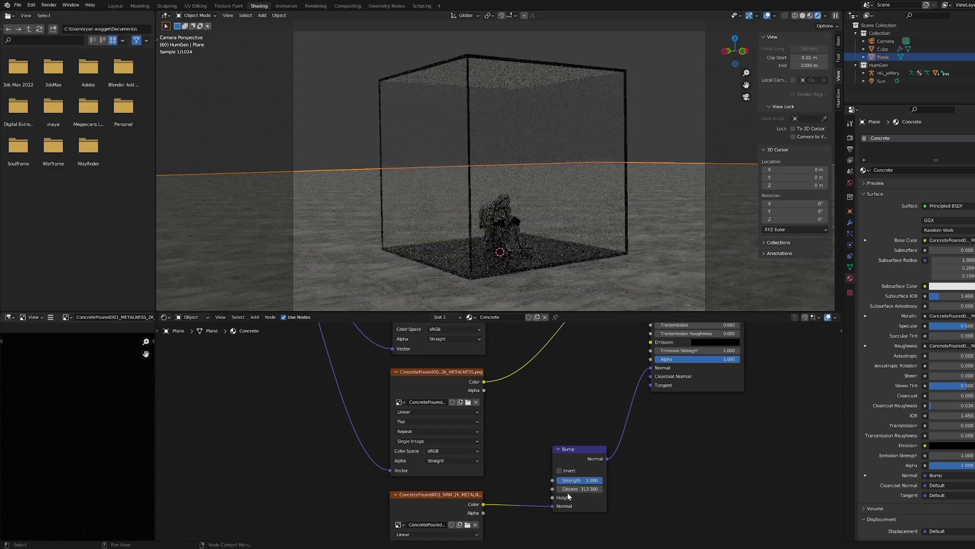
- Insert a ColorRamp between the NRM texture and the Bump node, and undo the test shift of its black stop
scroll(674, 472, down, 2)
key(shift+a)
click(516, 455)
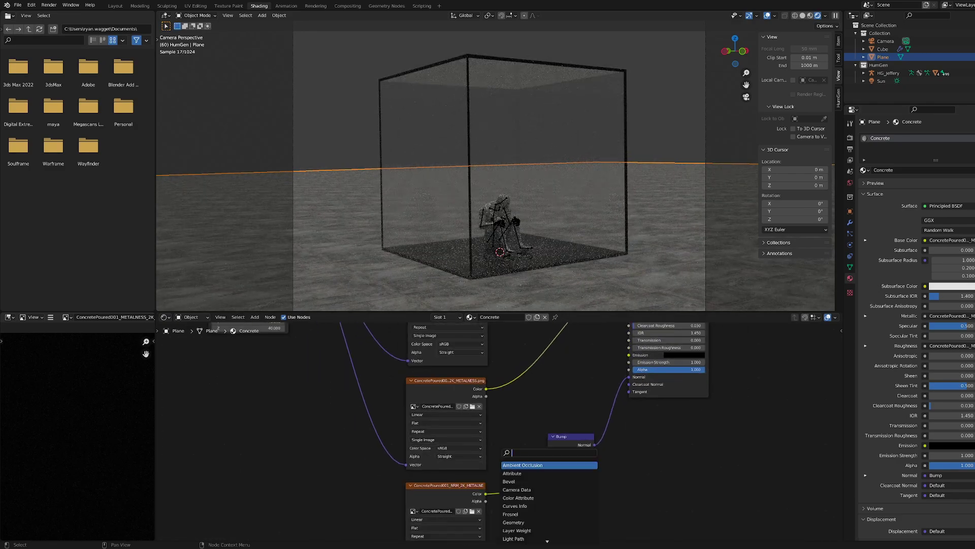
click(518, 473)
drag(518, 508, 580, 508)
middle_drag(508, 244, 539, 224)
key(ctrl+z)
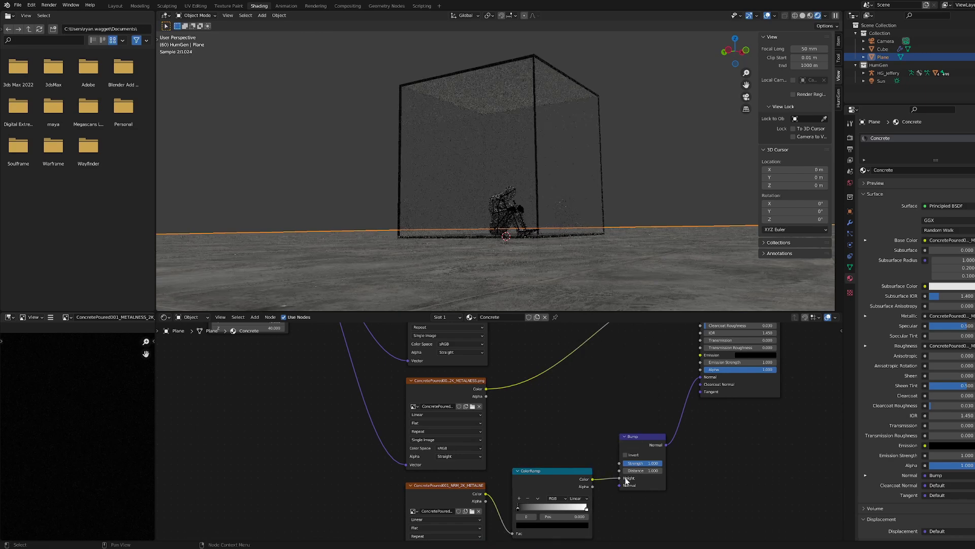
- Try routing the ColorRamp output through an added normal node, and delete that node
key(shift+a)
text(nor)
click(656, 405)
drag(593, 480, 607, 408)
ctrl+shift+click(641, 437)
key(x)
- Connect the Mapping node's Vector output to the NRM texture
middle_drag(599, 254, 589, 305)
scroll(590, 300, down, 2)
drag(518, 508, 533, 509)
scroll(504, 433, down, 8)
drag(396, 330, 453, 500)
- Set the ColorRamp's black stop to about 0.2 and restore the Principled BSDF as the material output
scroll(531, 429, up, 7)
drag(533, 503, 517, 502)
drag(580, 503, 576, 503)
drag(517, 503, 530, 503)
ctrl+shift+click(719, 395)
scroll(538, 267, up, 2)
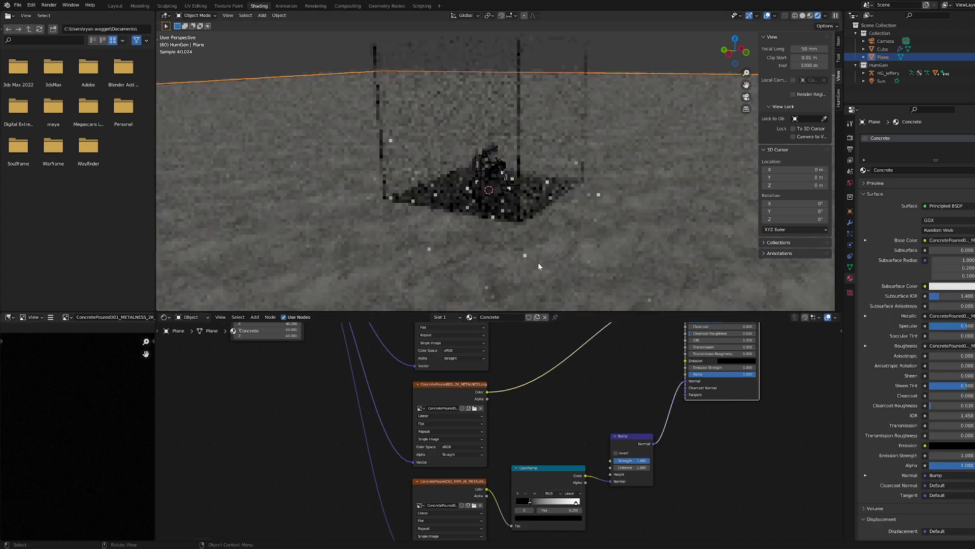
- Preview the concrete textures, ColorRamp and Bump nodes one after another on the ground, and return to the Principled BSDF
middle_drag(537, 271, 533, 256)
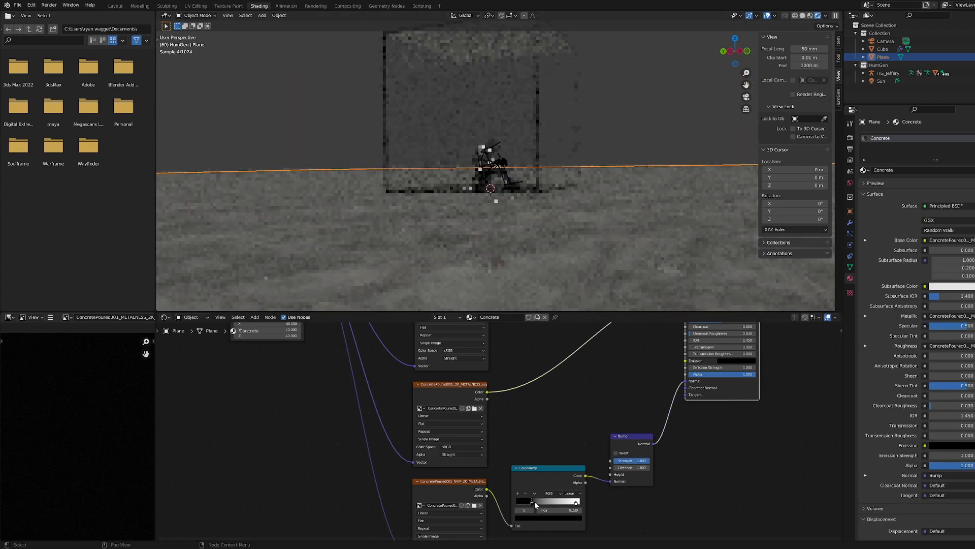
ctrl+shift+click(464, 491)
ctrl+shift+click(550, 475)
middle_drag(608, 264, 567, 278)
ctrl+shift+click(616, 445)
ctrl+shift+click(448, 398)
middle_drag(448, 398, 441, 463)
ctrl+shift+click(442, 434)
ctrl+shift+click(442, 367)
ctrl+shift+click(697, 367)
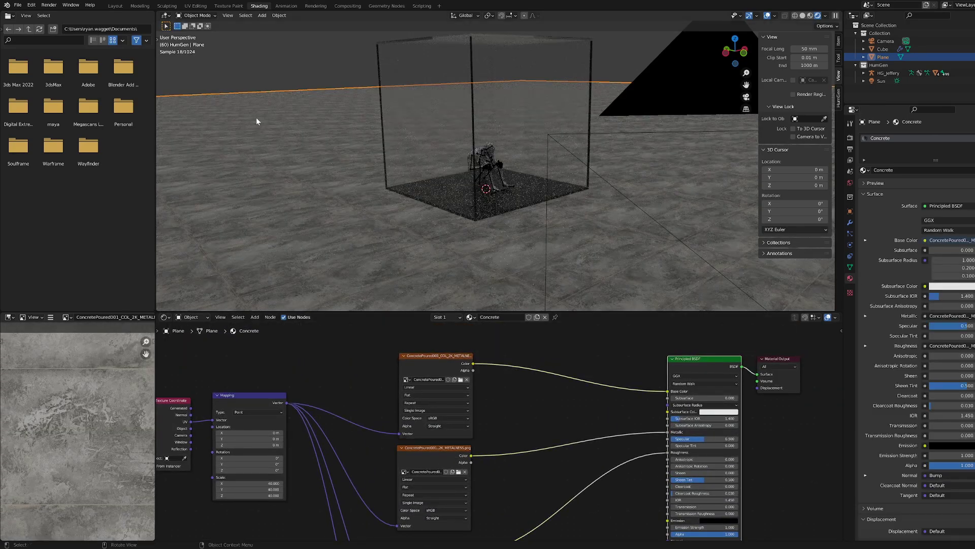
- View the scene through the active camera and darken the world background color
click(227, 16)
mouse_move(273, 96)
click(351, 106)
click(525, 125)
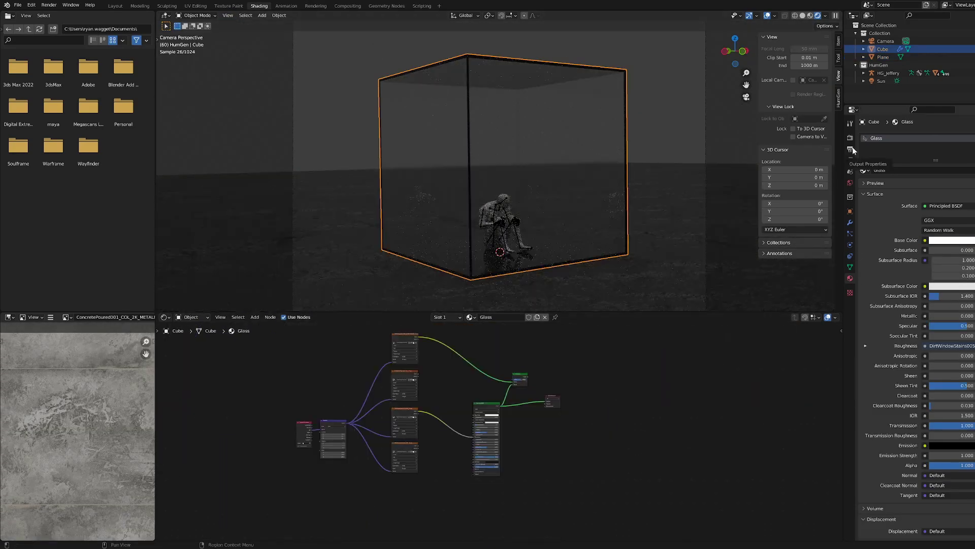
click(849, 183)
click(955, 187)
drag(974, 109, 974, 127)
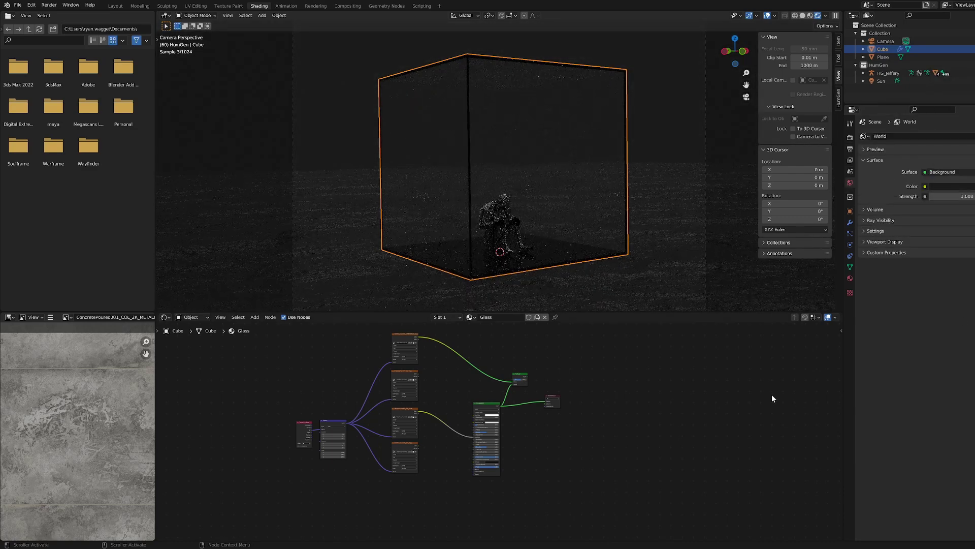
- Add a second material slot to the glass cube with a new material named Light
click(493, 96)
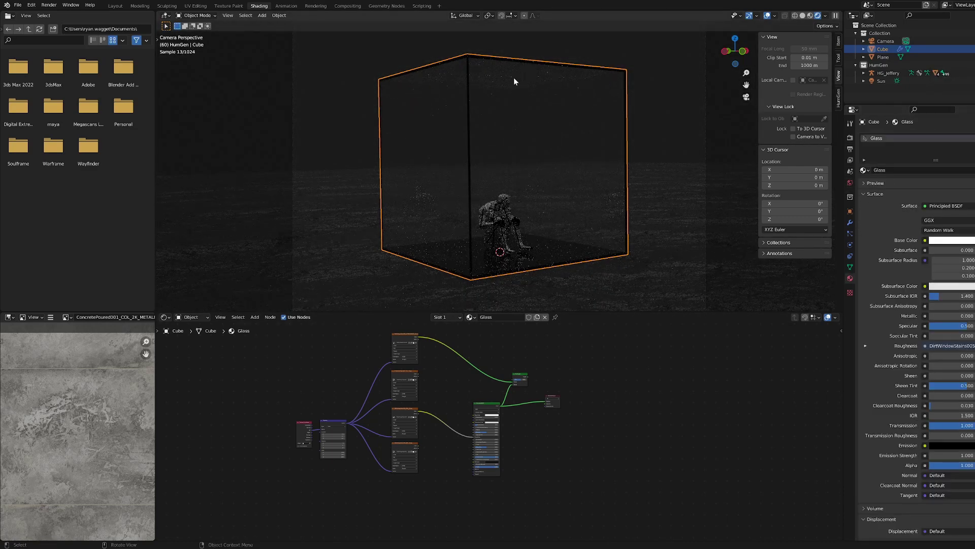
click(974, 138)
click(974, 146)
click(974, 138)
click(937, 183)
double_click(881, 146)
text(Light)
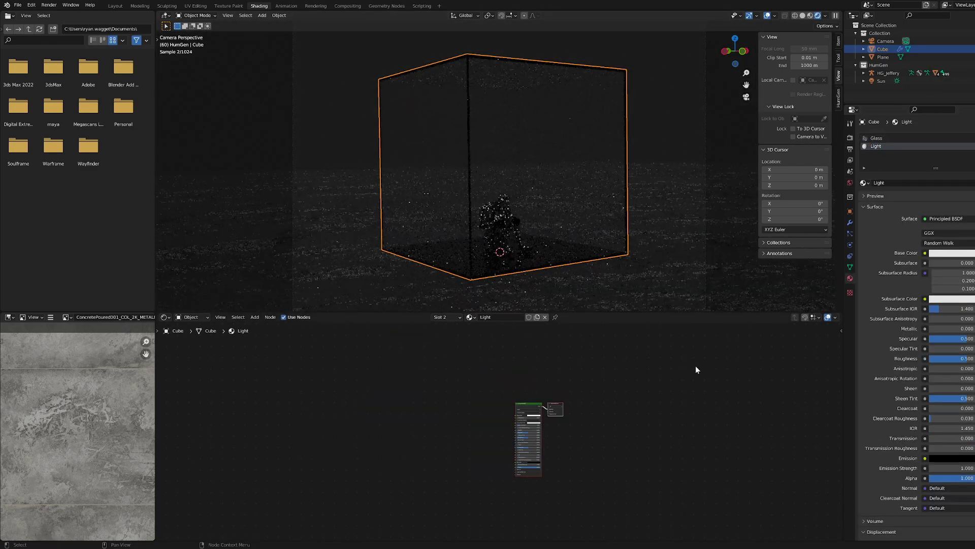
- Assign the Light material to the glass cube's top face and show the rendered preview
click(810, 16)
key(Tab)
click(805, 16)
click(496, 75)
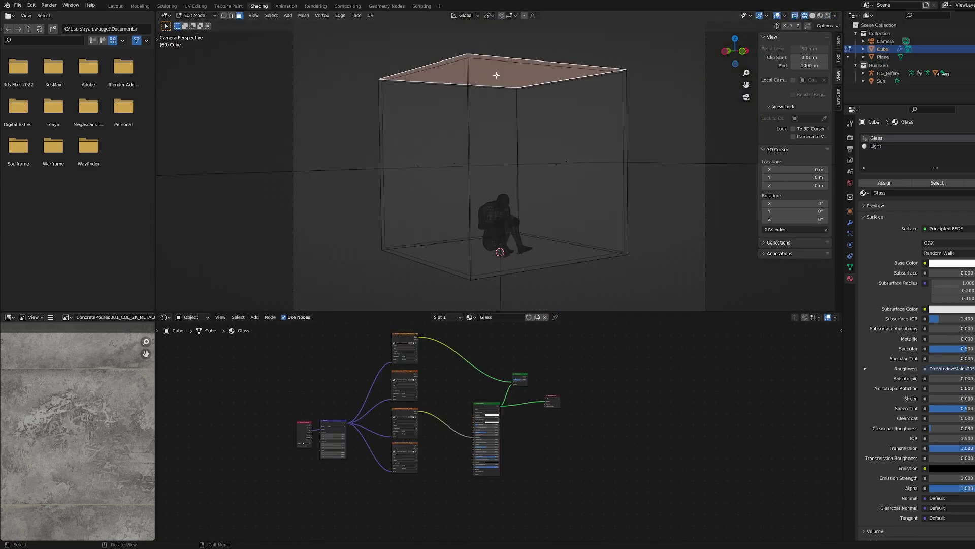
click(881, 146)
click(828, 16)
- Set the Light material's Emission color to purple and its Emission Strength to 95.2
scroll(488, 422, up, 12)
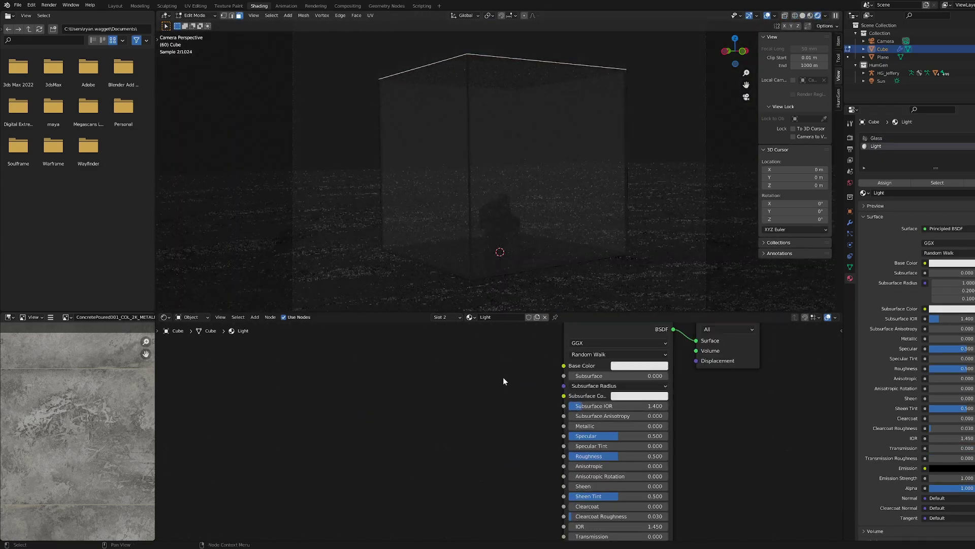
middle_drag(690, 485, 588, 429)
drag(513, 509, 559, 509)
middle_drag(541, 495, 540, 499)
click(540, 502)
click(571, 405)
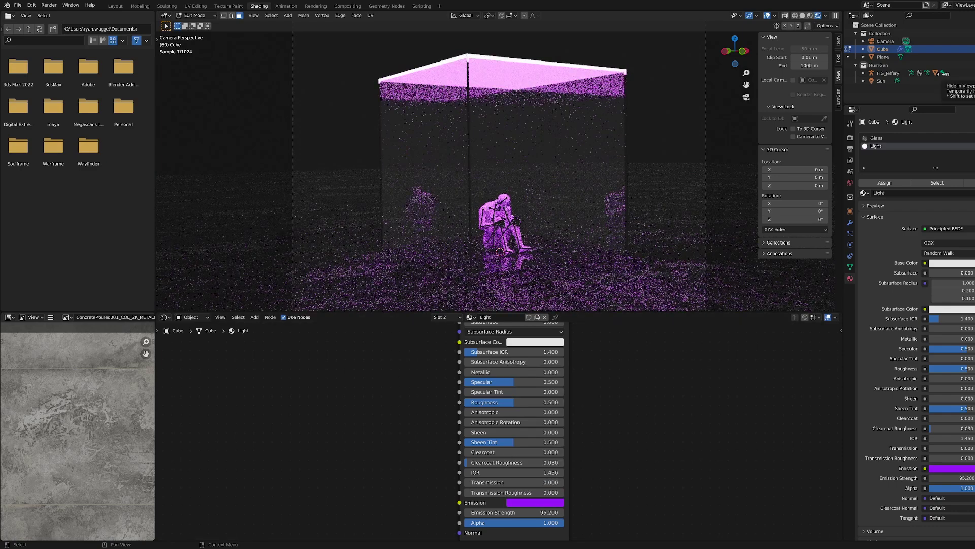
- Add a new cube in the Layout workspace, scale it up to enclose the glass cube and camera, and return to the camera view
click(850, 138)
click(802, 16)
click(115, 6)
key(Tab)
scroll(421, 203, down, 2)
click(813, 15)
click(629, 146)
key(shift+a)
click(517, 247)
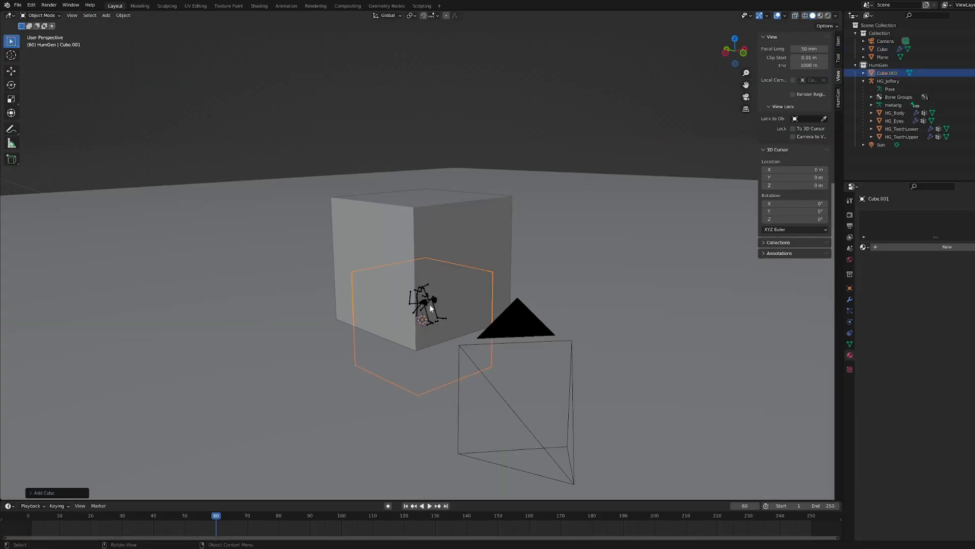
scroll(430, 303, down, 2)
key(s)
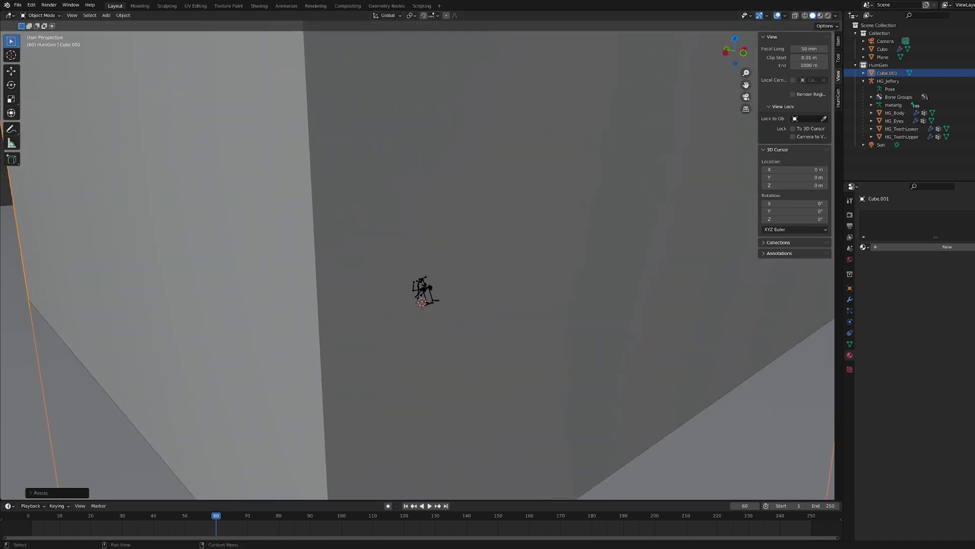
key(KP_0)
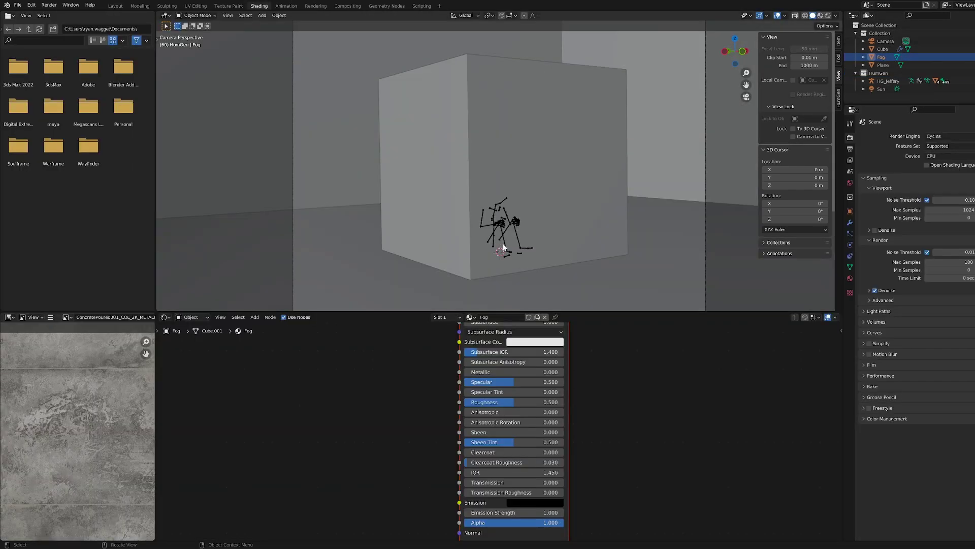
- Replace the Fog material's Principled BSDF with a Principled Volume connected to the output's Volume input
text(vol)
click(539, 433)
click(460, 361)
drag(500, 361, 552, 370)
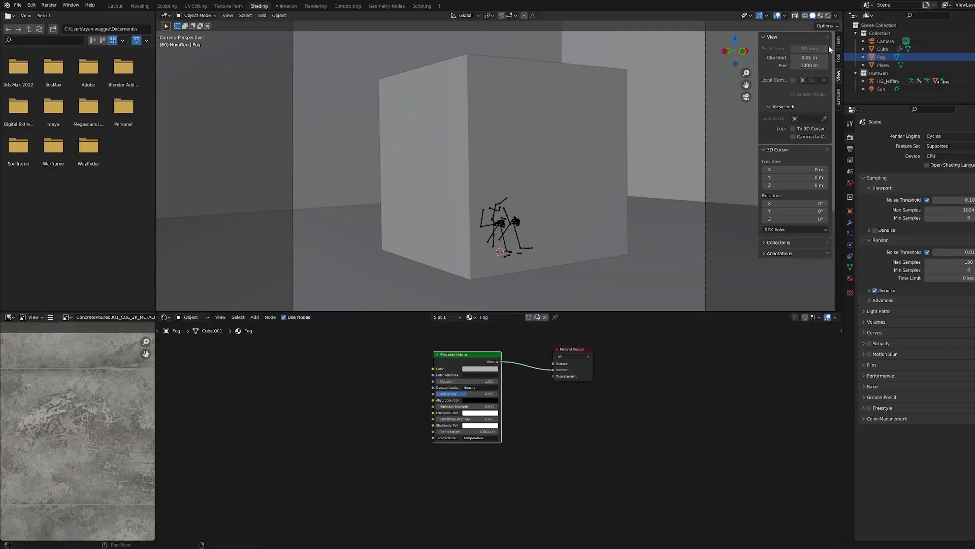
- Set the Principled Volume's Density to 0.1 while viewing the rendered preview
click(827, 16)
scroll(542, 407, up, 3)
double_click(508, 425)
text(.1)
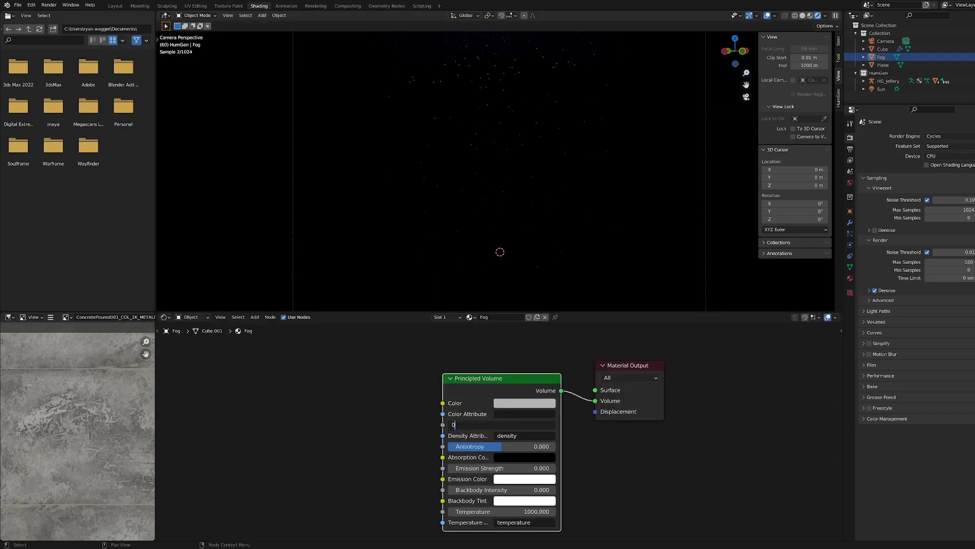
key(Return)
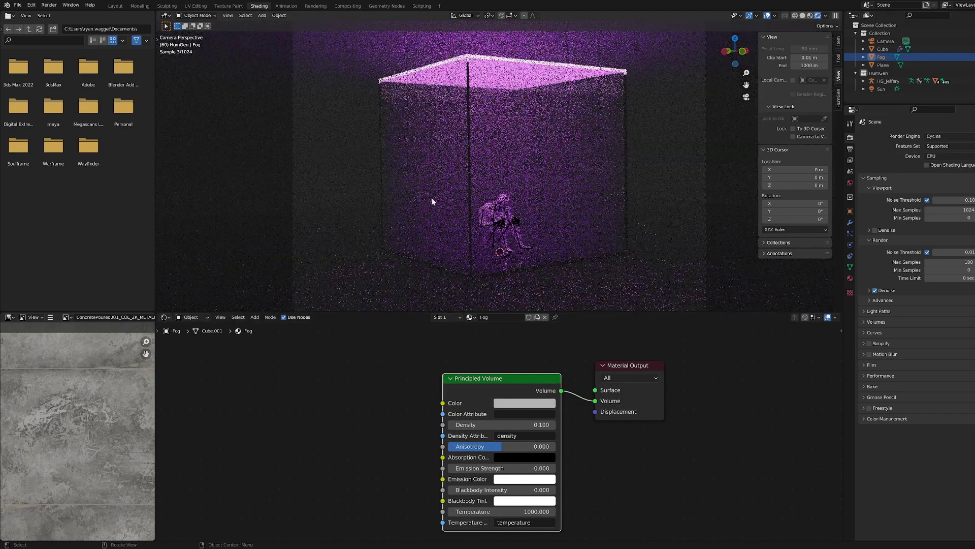
key(g)
key(x)
right_click(441, 144)
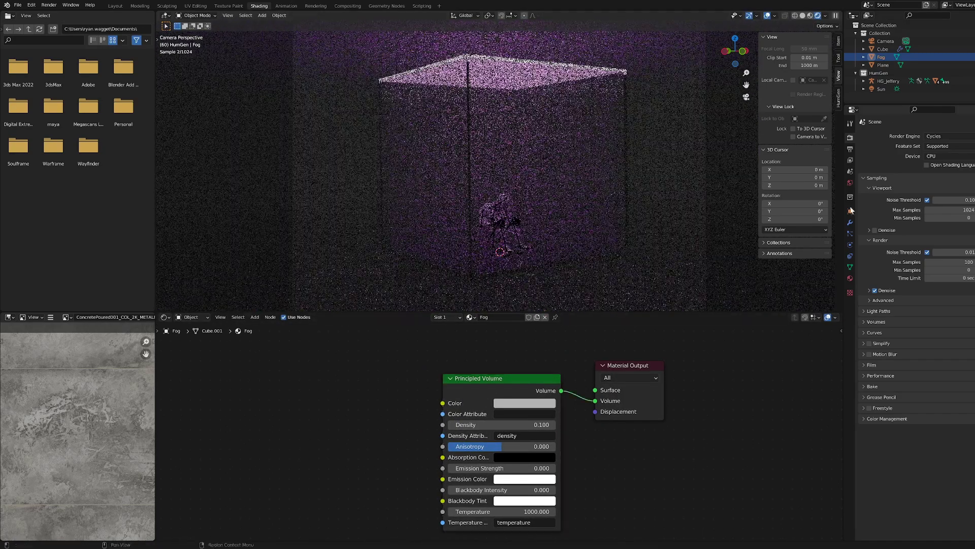
click(945, 136)
click(935, 163)
- Set the Principled Volume's Anisotropy to 0.9
double_click(514, 447)
text(.9)
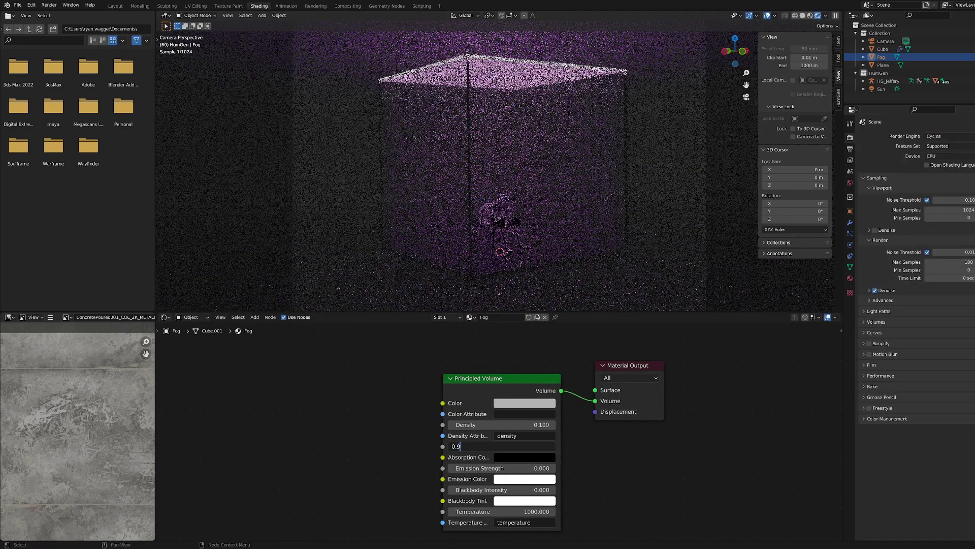
key(Return)
- Combine the Principled Volume with a new Volume Scatter node through a Mix Shader in the Fog material
click(802, 15)
scroll(546, 422, down, 3)
drag(501, 389, 301, 363)
click(528, 468)
click(511, 409)
key(shift+a)
text(volume)
click(422, 471)
drag(465, 454, 497, 399)
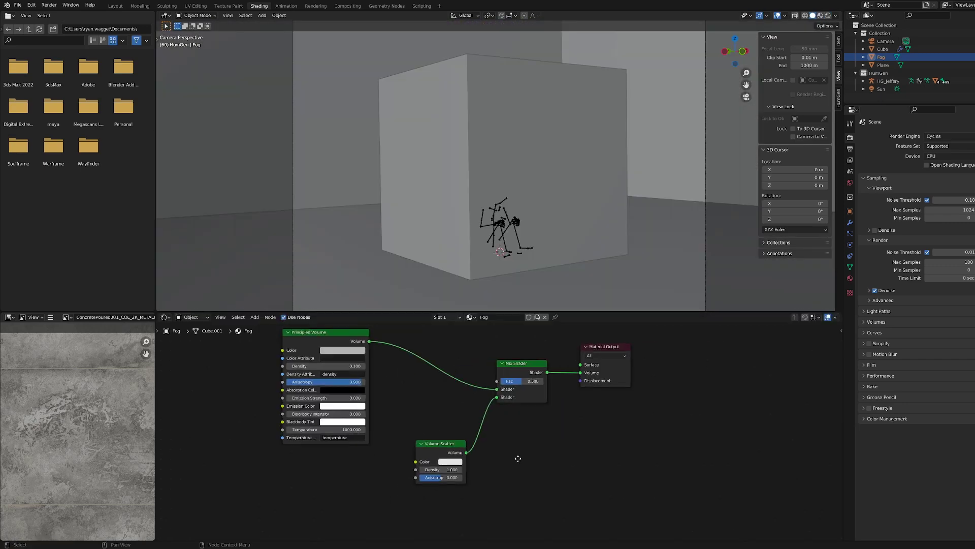
- Add a Noise Texture with Texture Coordinate and Mapping nodes to the Fog material
key(shift+a)
text(no)
click(398, 435)
key(ctrl+t)
- Add a ColorRamp, tidy the nodes, and route the Noise Texture's Color through it into the Volume Scatter's Density
key(shift+a)
text(col)
click(475, 422)
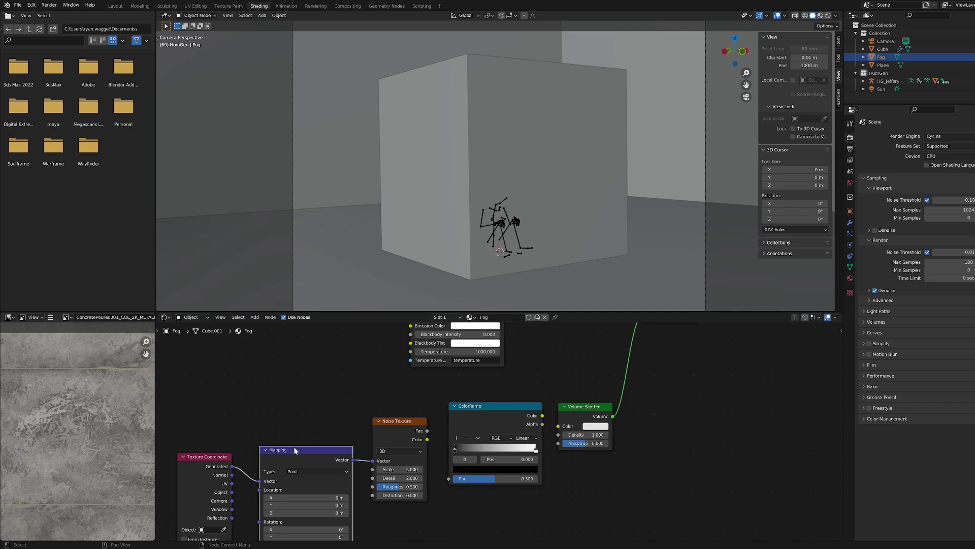
drag(294, 451, 294, 419)
drag(199, 393, 395, 457)
drag(398, 420, 390, 411)
click(401, 395)
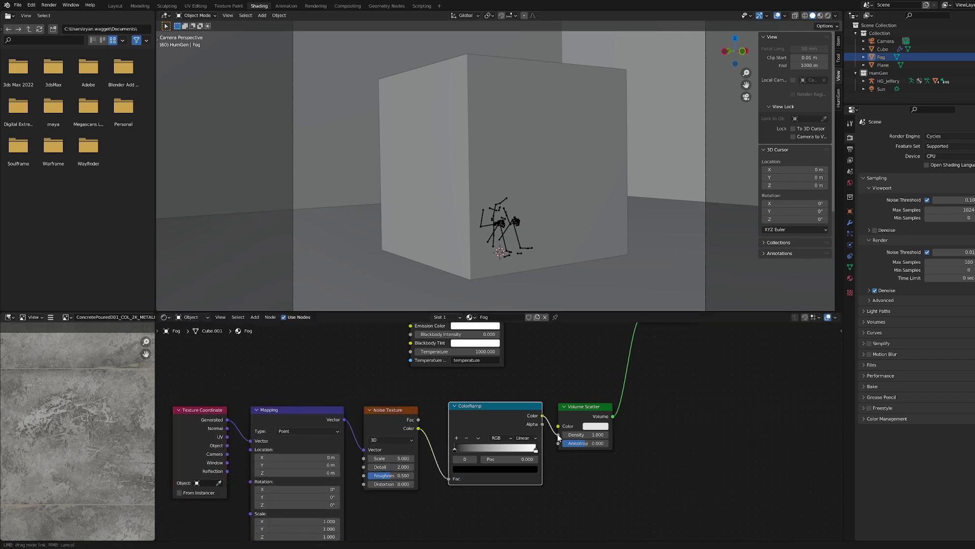
- Resize the Fog cube around the scene and preview it rendered through the camera
key(s)
click(726, 165)
middle_drag(726, 165, 548, 215)
scroll(548, 217, down, 14)
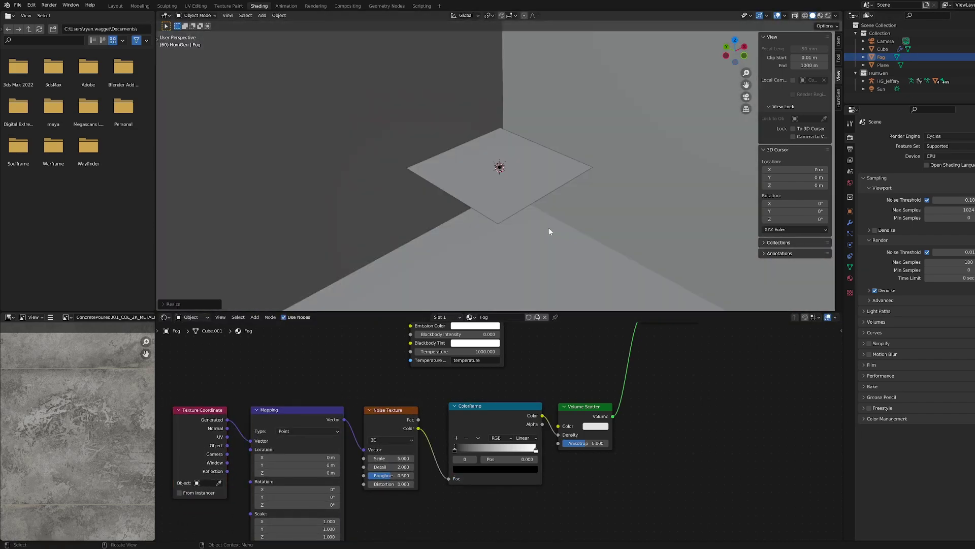
key(s)
click(517, 178)
key(KP_0)
middle_drag(585, 352, 530, 413)
click(828, 15)
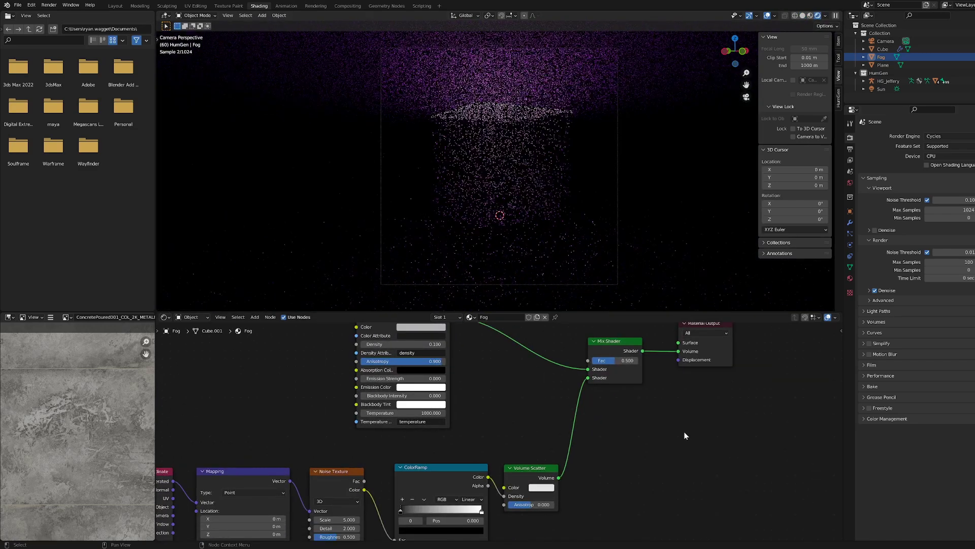
- Try GPU Compute as the Cycles device and switch it back to CPU
click(941, 156)
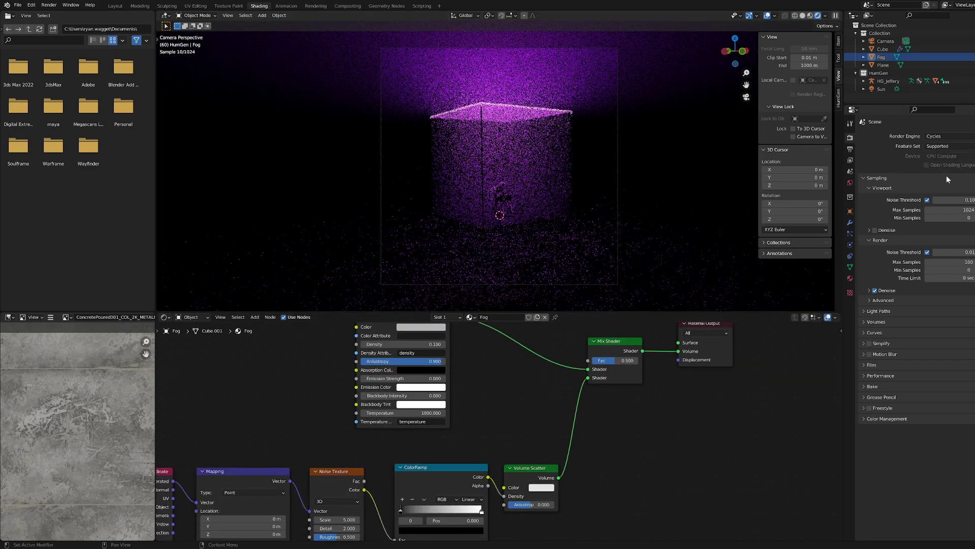
click(946, 175)
click(952, 156)
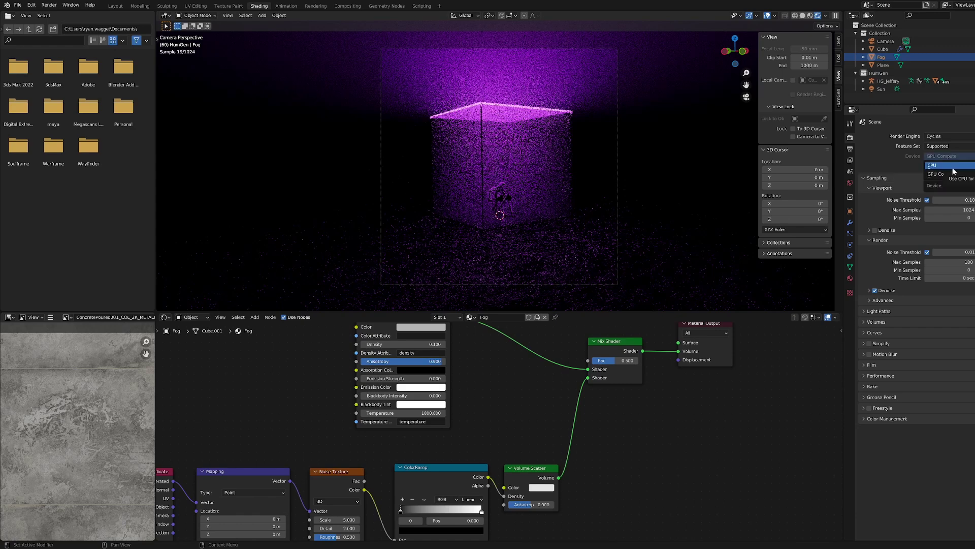
click(953, 166)
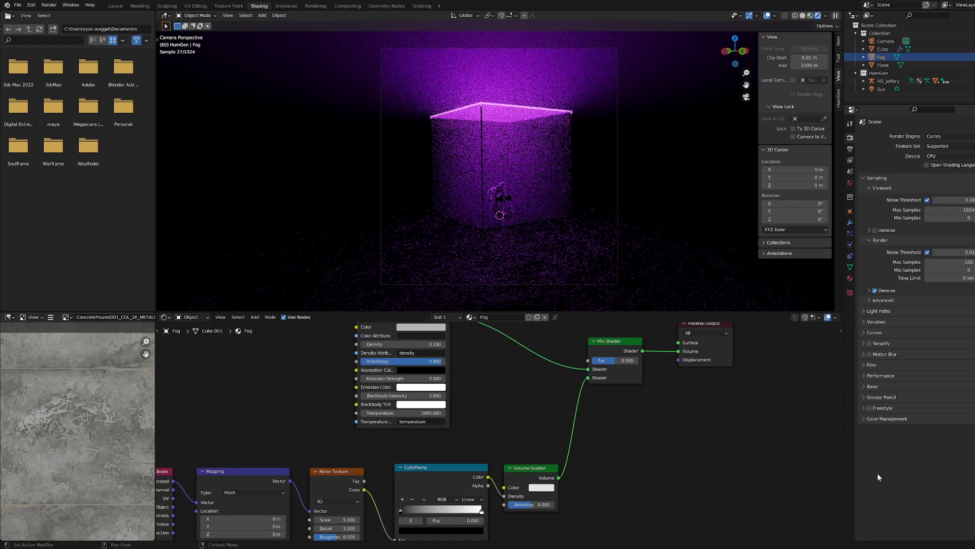
- Set the Principled Volume's Anisotropy to 0.5 and move the fog ColorRamp's black stop to about 0.36
double_click(440, 361)
text(.5)
key(Return)
drag(400, 511, 428, 512)
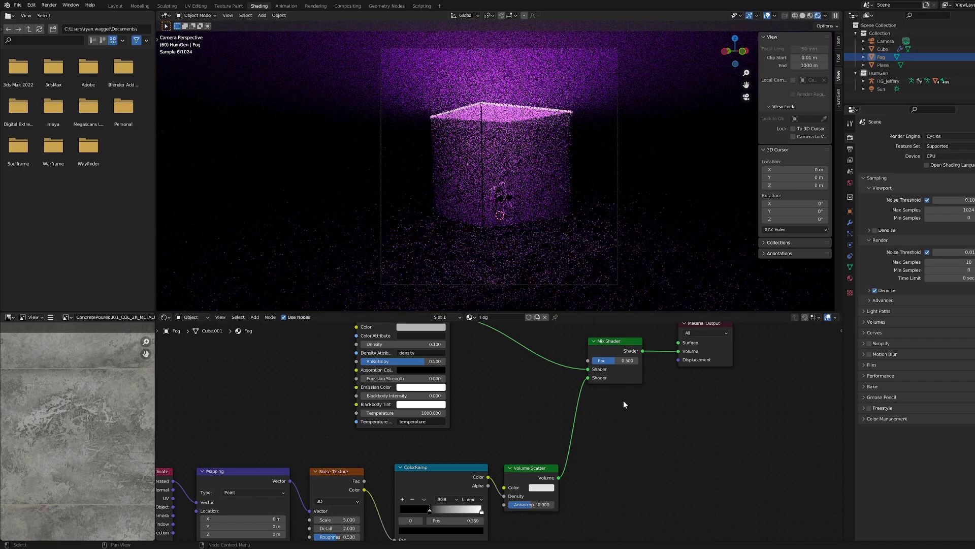
click(875, 230)
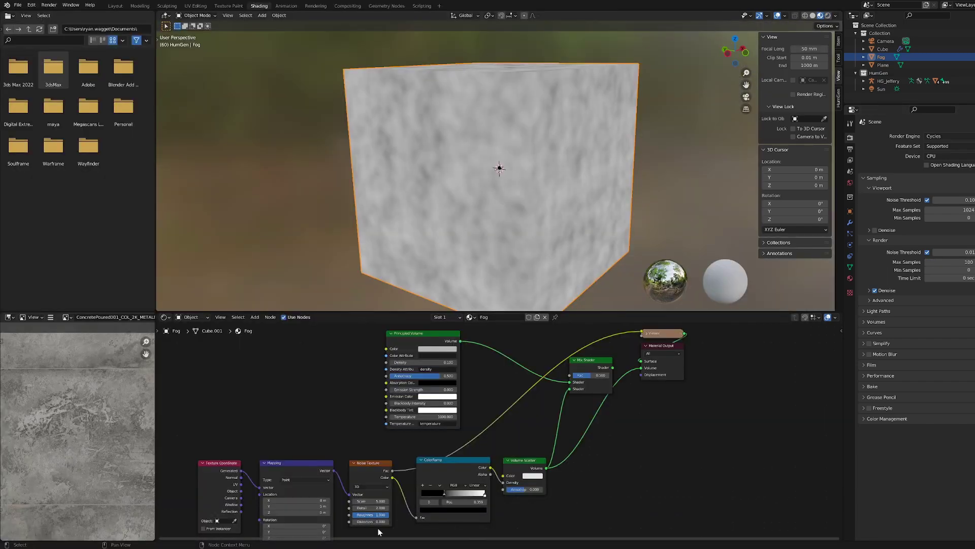
- Raise the fog Noise Texture's Scale to about 25 and Distortion to 1.2, and set the Mix Shader's Fac to about 0.6
drag(375, 522, 444, 496)
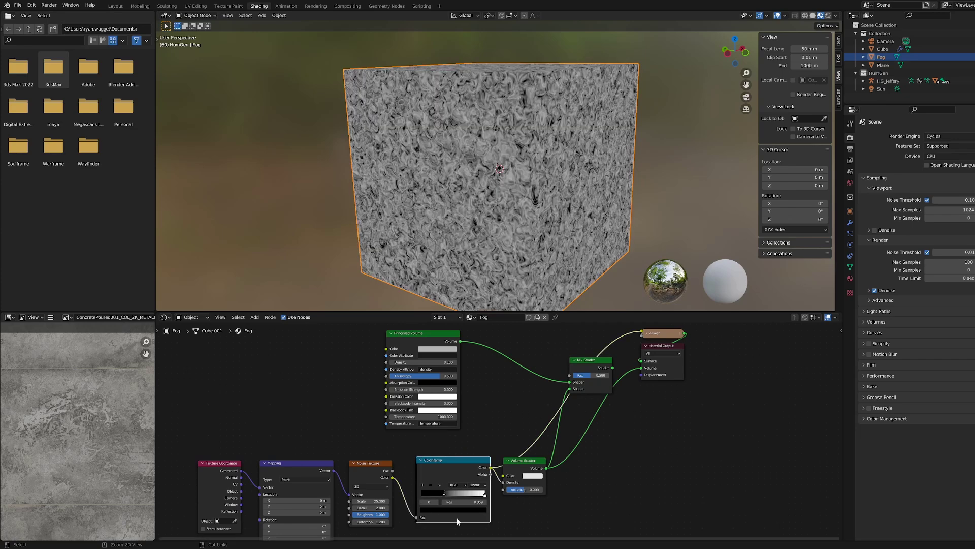
ctrl+shift+click(584, 365)
drag(586, 375, 612, 376)
click(518, 465)
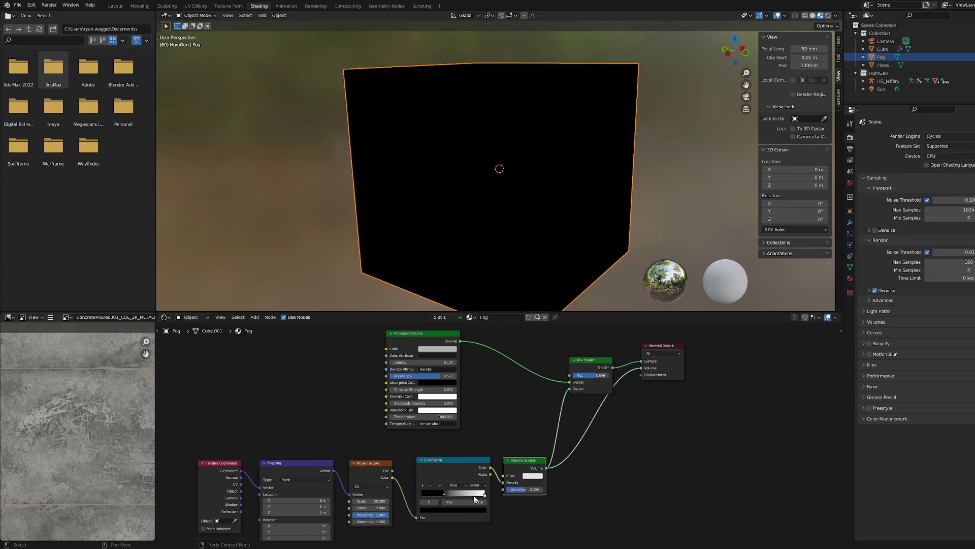
- Preview the fog ColorRamp on the cube and feed the Texture Coordinate's Object output into the Mapping node's Vector
ctrl+shift+click(449, 464)
ctrl+shift+click(515, 465)
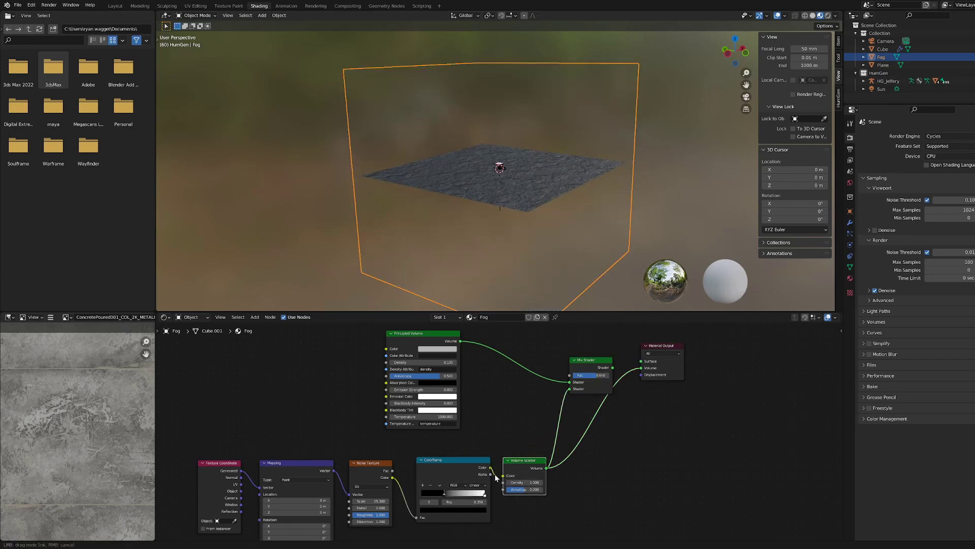
ctrl+shift+click(482, 463)
shift+scroll(483, 463, down, 1)
scroll(483, 463, down, 1)
drag(260, 468, 278, 463)
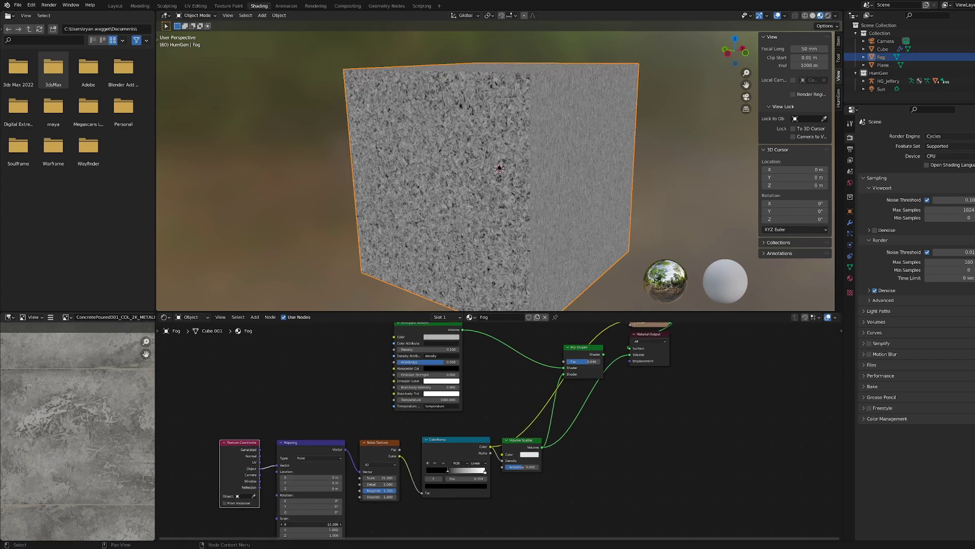
mouse_move(447, 471)
mouse_down()
mouse_move(426, 475)
mouse_move(448, 473)
mouse_up()
- Raise the Mix Shader's Fac to 1 and connect its Shader output to the Material Output's Volume instead of Surface
scroll(606, 403, up, 1)
middle_drag(606, 403, 605, 461)
ctrl+shift+click(579, 404)
drag(581, 413, 566, 413)
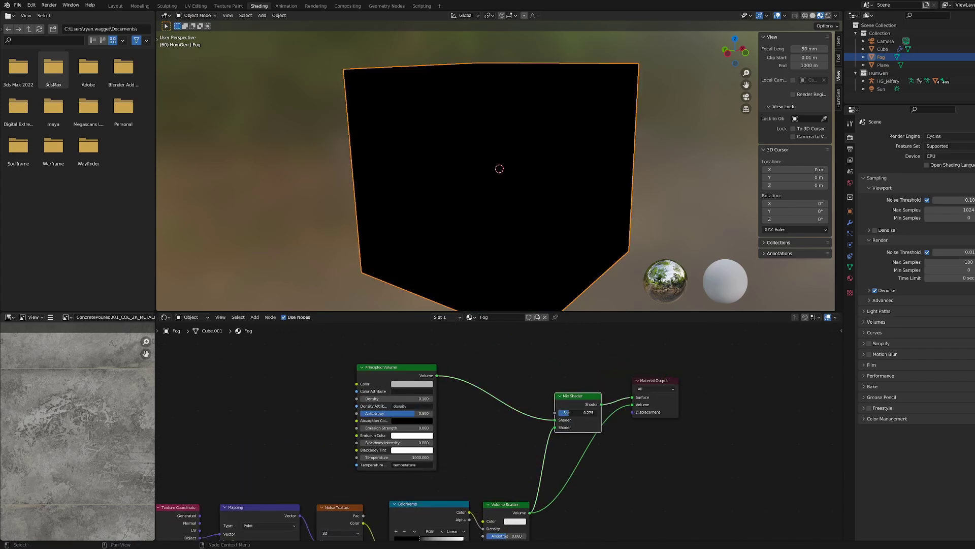
middle_drag(582, 512, 592, 468)
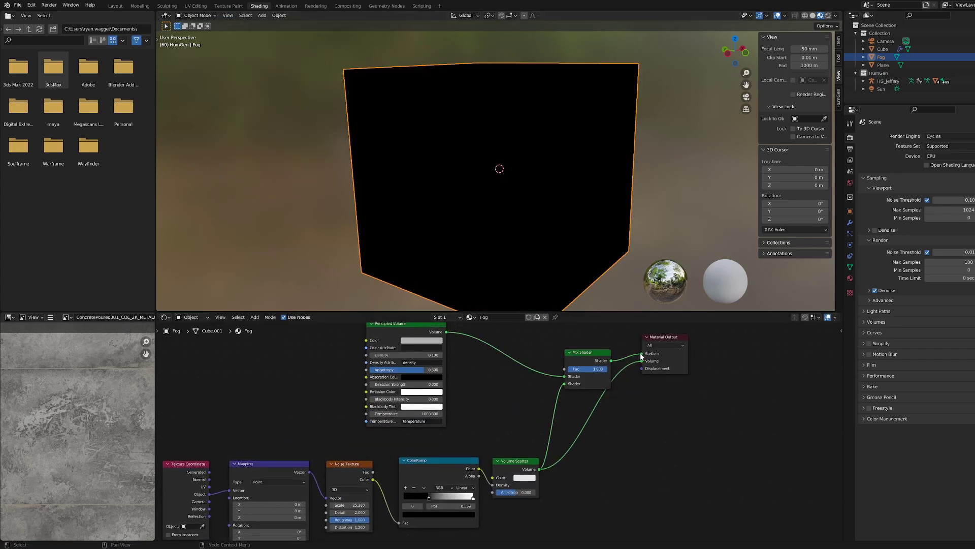
drag(641, 354, 642, 361)
- Look at the scene through the active camera with its frame fitted to the viewport
click(227, 15)
click(344, 98)
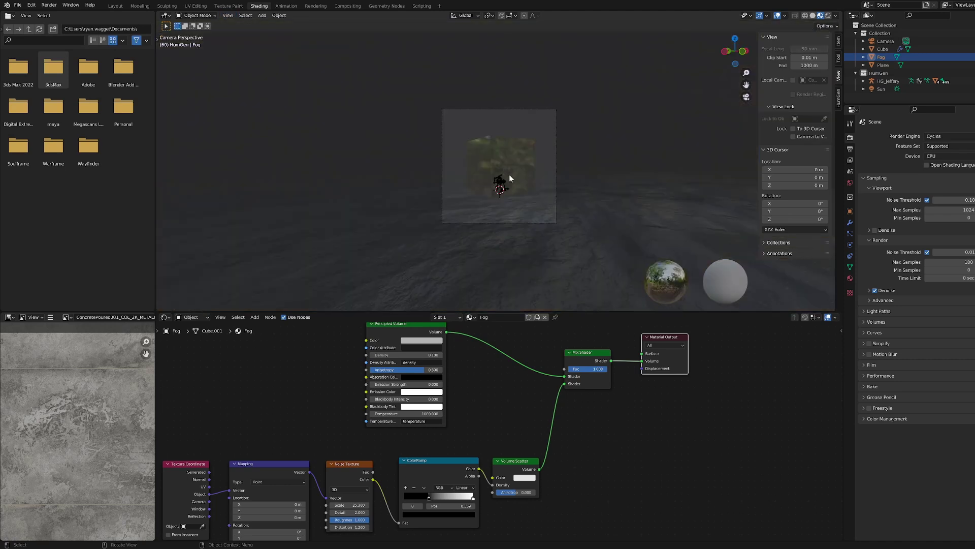
key(Home)
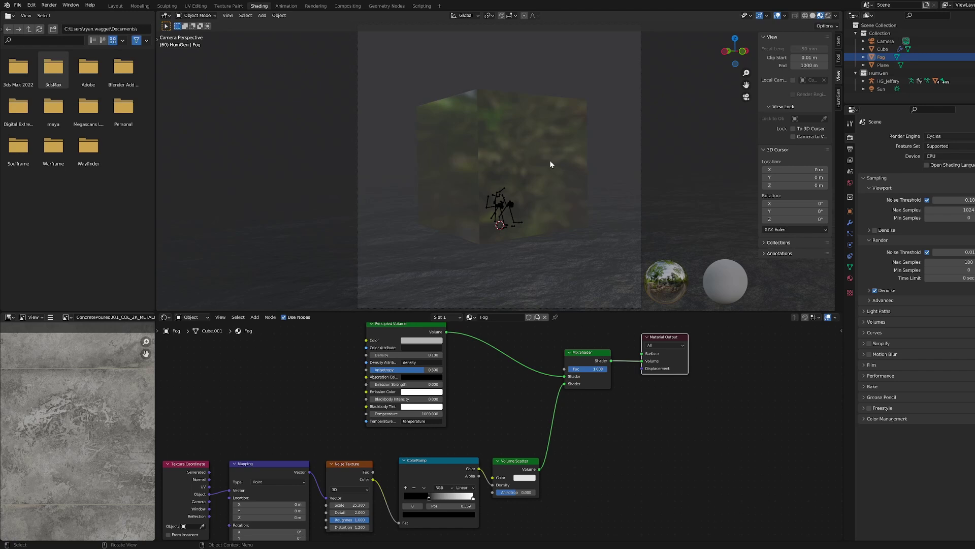
- Copy the Light material's purple Emission hex colour into its Base Color and set Emission Strength to 25
click(525, 163)
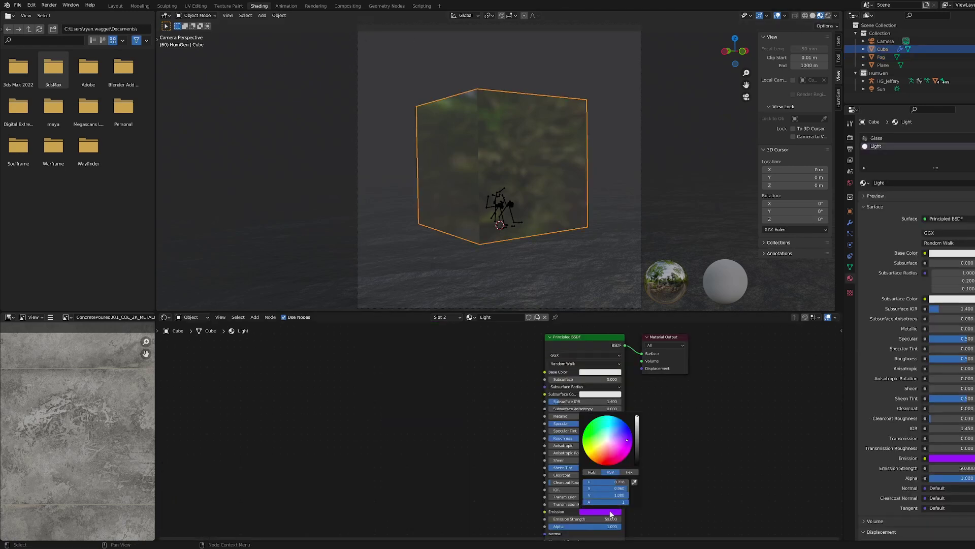
click(629, 471)
key(ctrl+c)
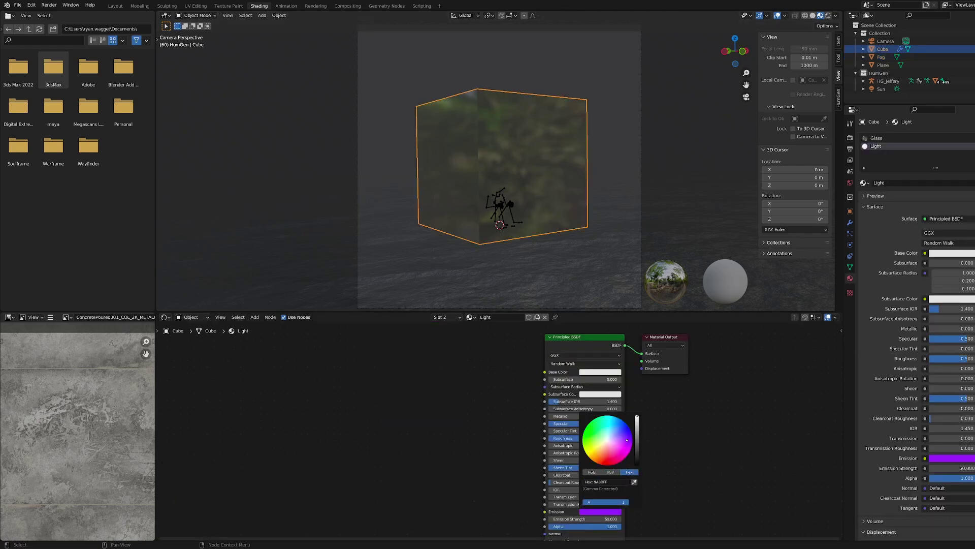
click(603, 372)
double_click(609, 342)
key(ctrl+v)
key(Return)
double_click(613, 519)
text(25)
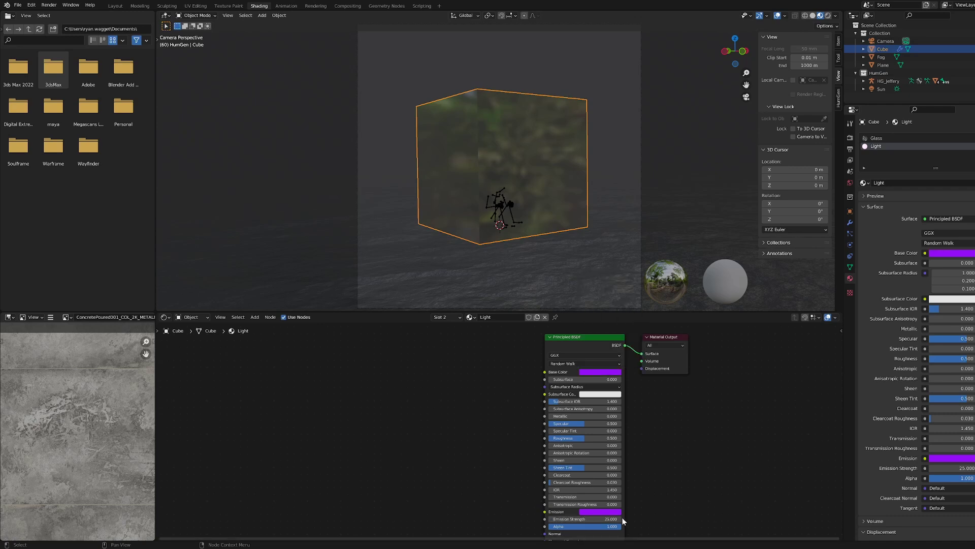
- Try an Alpha of 0.1 on the cube's Light material
scroll(688, 428, up, 1)
middle_drag(688, 429, 648, 414)
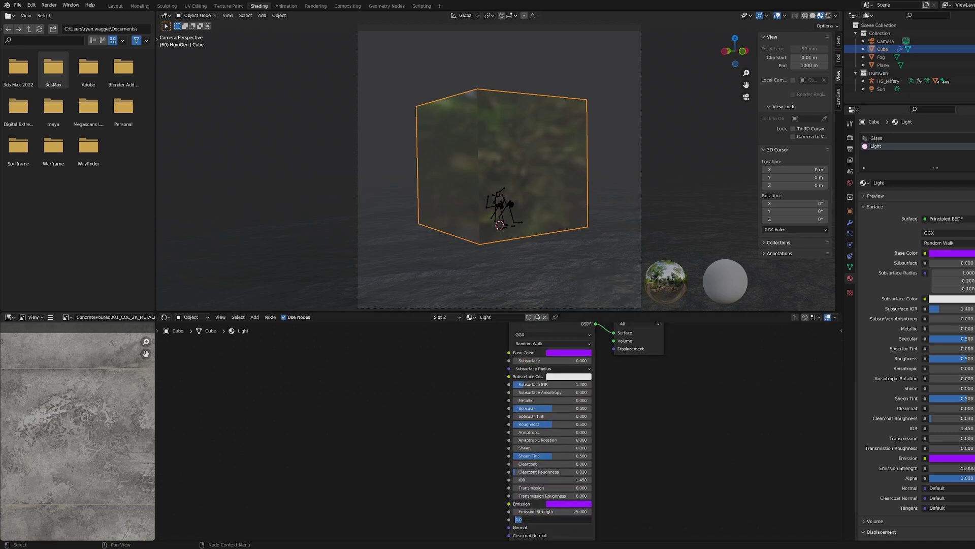
text(0.1)
key(Return)
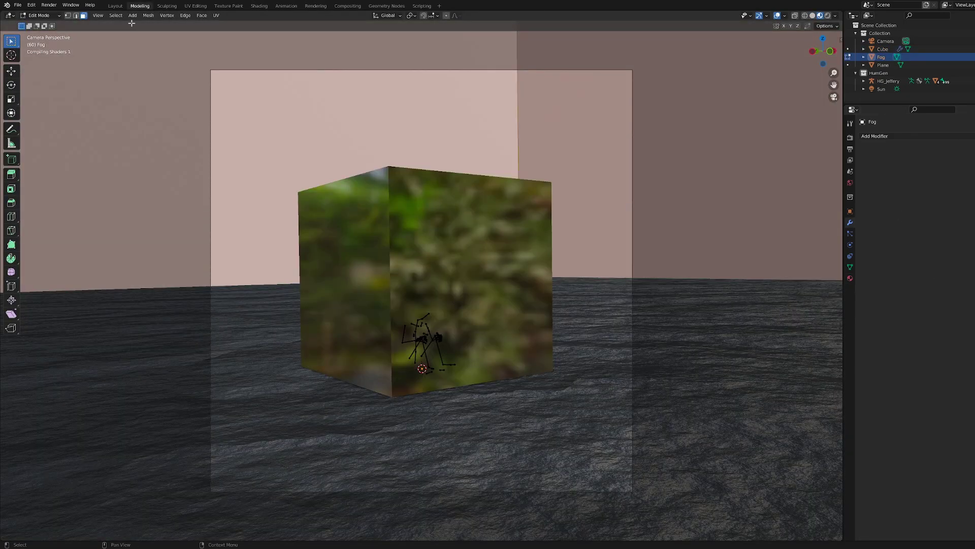
click(641, 244)
key(shift+a)
click(134, 15)
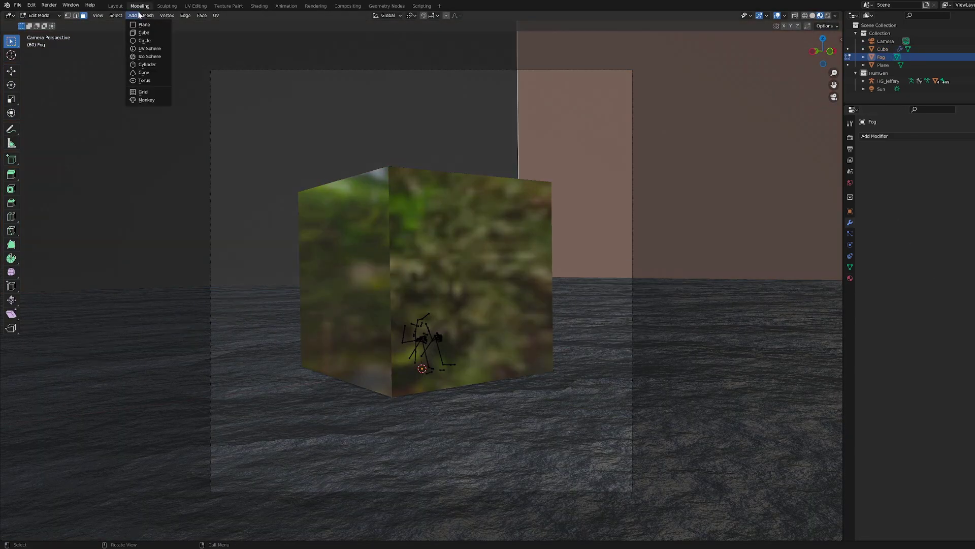
click(245, 86)
key(Tab)
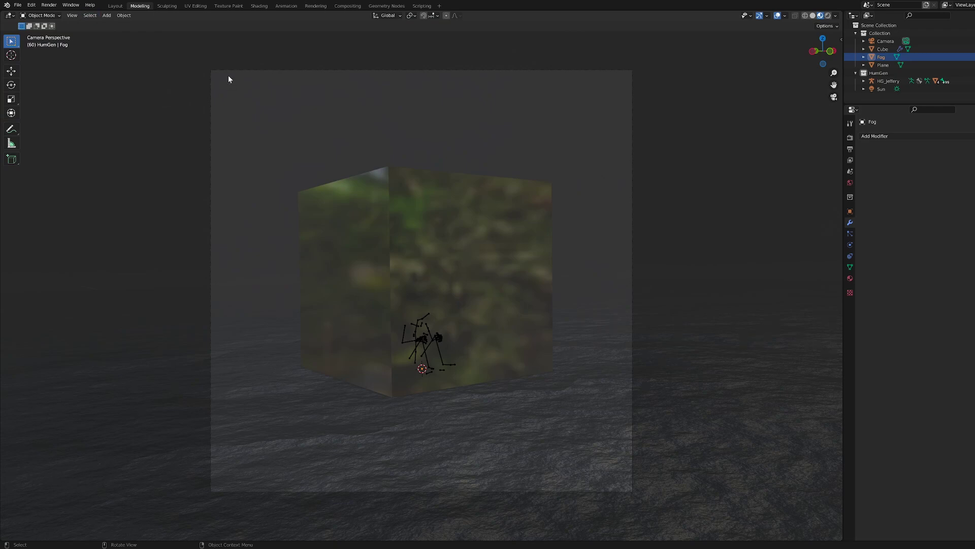
- Add a point light to the scene and move it into the main Collection, with the viewport in solid shading
click(107, 15)
mouse_move(127, 123)
click(209, 124)
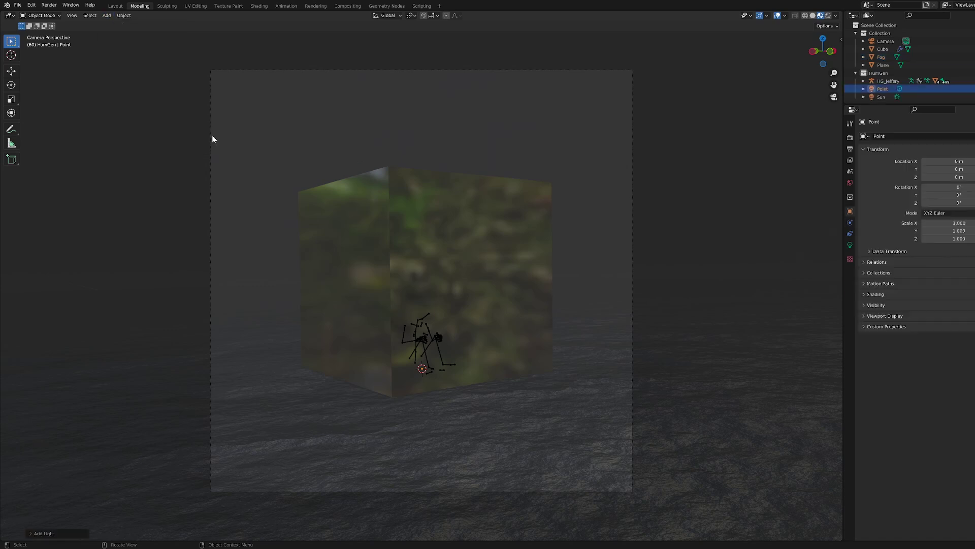
click(886, 42)
click(812, 16)
drag(882, 89, 880, 34)
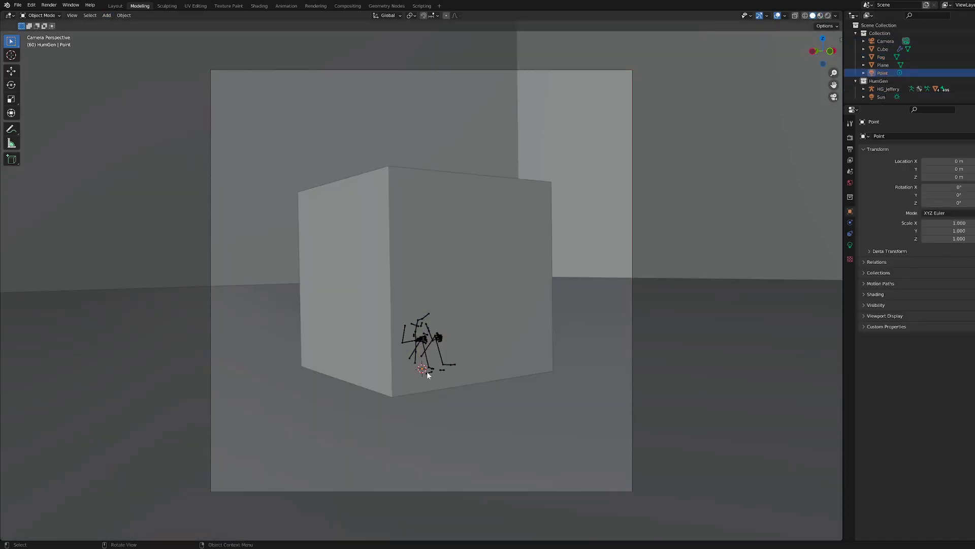
- Raise the point light about 2 m and shift it along X to stand beside the glass cube
scroll(427, 371, down, 2)
key(g)
key(z)
click(437, 283)
key(g)
key(x)
click(620, 279)
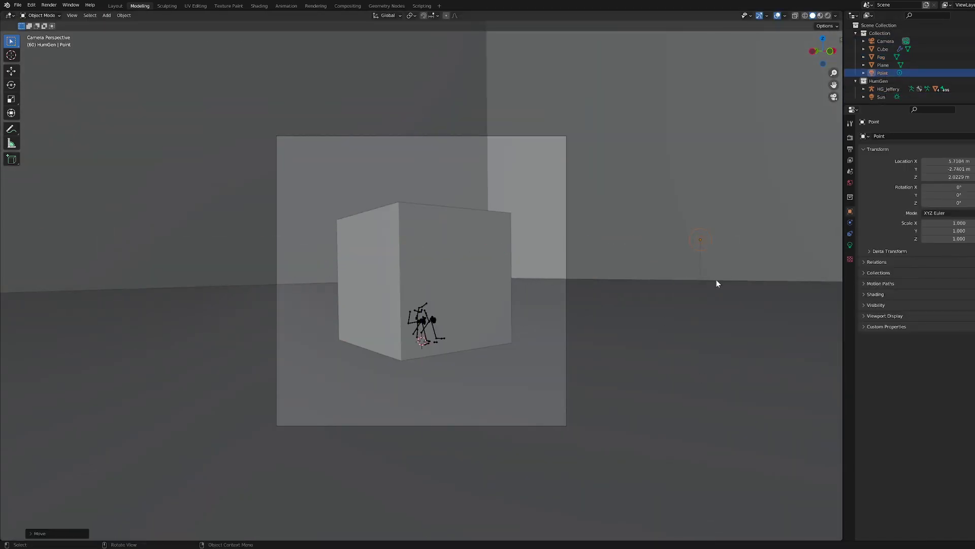
- Preview the scene rendered, set the point light's Power to 12 W and render the image
click(850, 245)
click(828, 15)
click(949, 191)
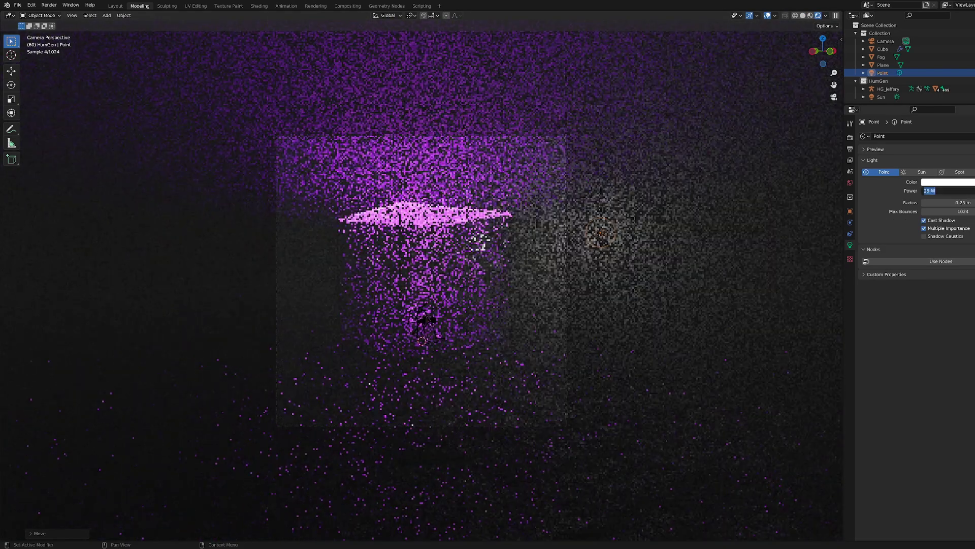
text(12)
key(Return)
key(F12)
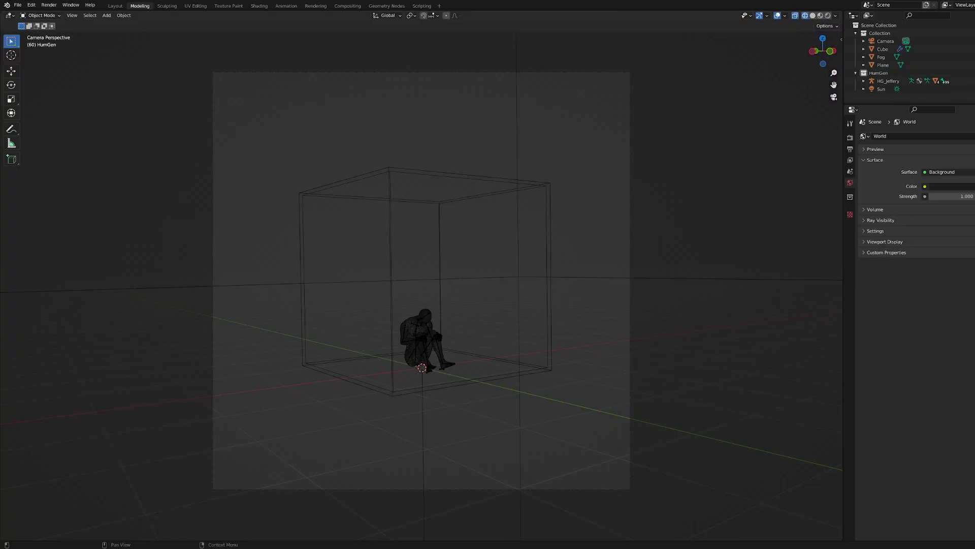
- Extrude the glass cube's top face upward by about 0.08 m
middle_drag(386, 264, 499, 282)
click(341, 203)
key(Tab)
middle_drag(339, 194, 355, 198)
click(396, 232)
middle_drag(404, 259, 477, 248)
key(e)
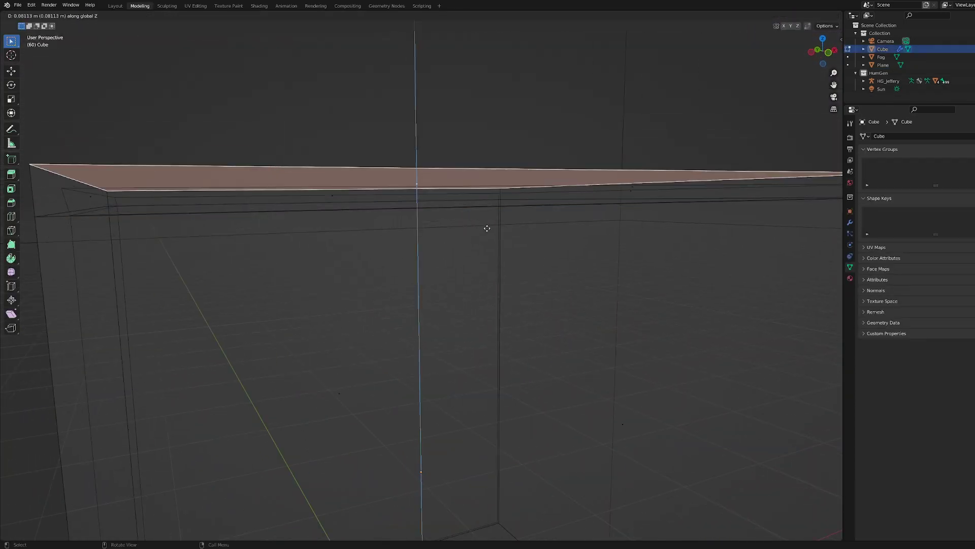
click(485, 228)
- Examine the extruded ceiling faces of the cube and their assigned materials from several angles
middle_drag(391, 229, 433, 254)
mouse_move(254, 188)
middle_down()
mouse_move(413, 167)
mouse_move(446, 278)
mouse_move(552, 307)
mouse_move(497, 290)
mouse_move(438, 242)
mouse_move(427, 198)
mouse_move(488, 218)
mouse_move(492, 176)
mouse_move(470, 242)
mouse_move(493, 394)
mouse_move(679, 268)
mouse_move(662, 242)
mouse_move(566, 340)
mouse_move(716, 285)
middle_up()
click(463, 209)
click(492, 177)
key(shift+z)
scroll(492, 395, down, 4)
key(ctrl+l)
click(851, 277)
click(529, 318)
middle_drag(520, 319, 463, 231)
click(529, 329)
click(464, 231)
middle_drag(335, 124, 411, 266)
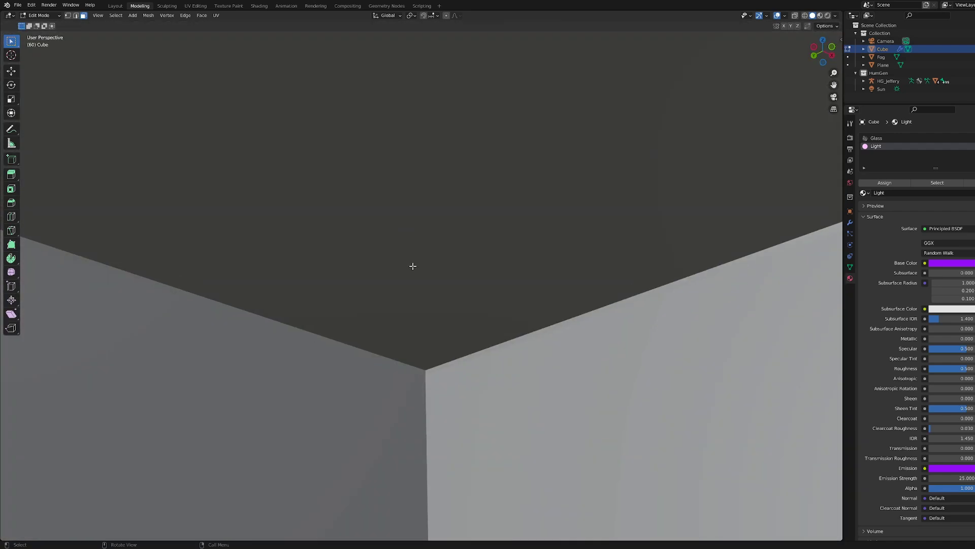
- Try raising the cube's ceiling along Z, check it in material preview, and undo the move
scroll(412, 266, down, 5)
key(g)
key(z)
click(510, 218)
key(z)
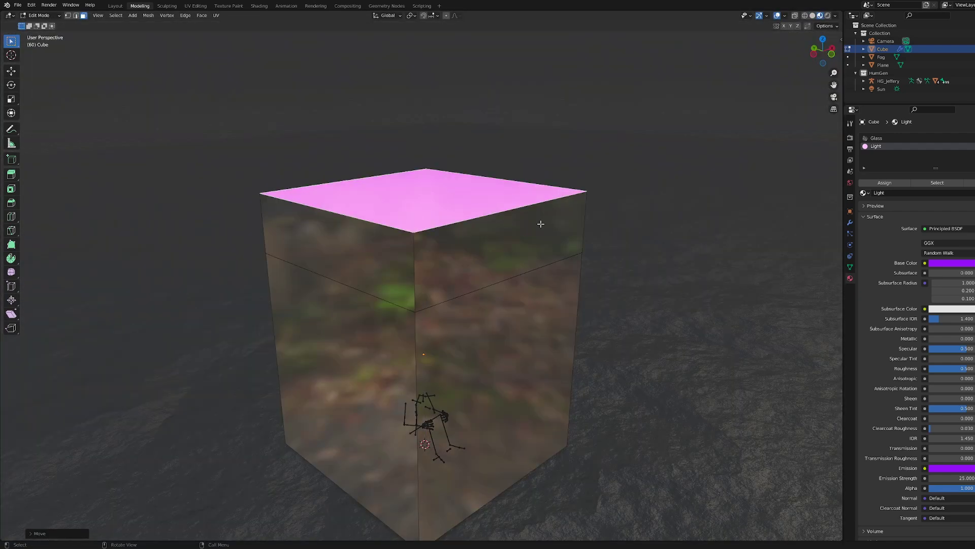
key(ctrl+z)
key(ctrl+z)
scroll(462, 378, down, 2)
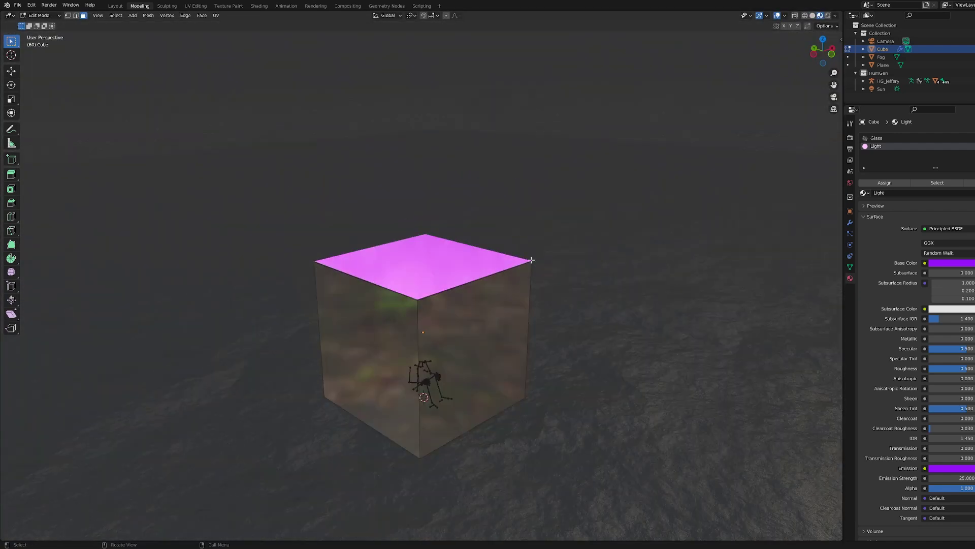
- Assign the Glass material to the cube's outer top face and check it in material preview
scroll(812, 16, down, 1)
click(813, 15)
scroll(442, 323, up, 8)
middle_drag(436, 324, 442, 324)
click(442, 324)
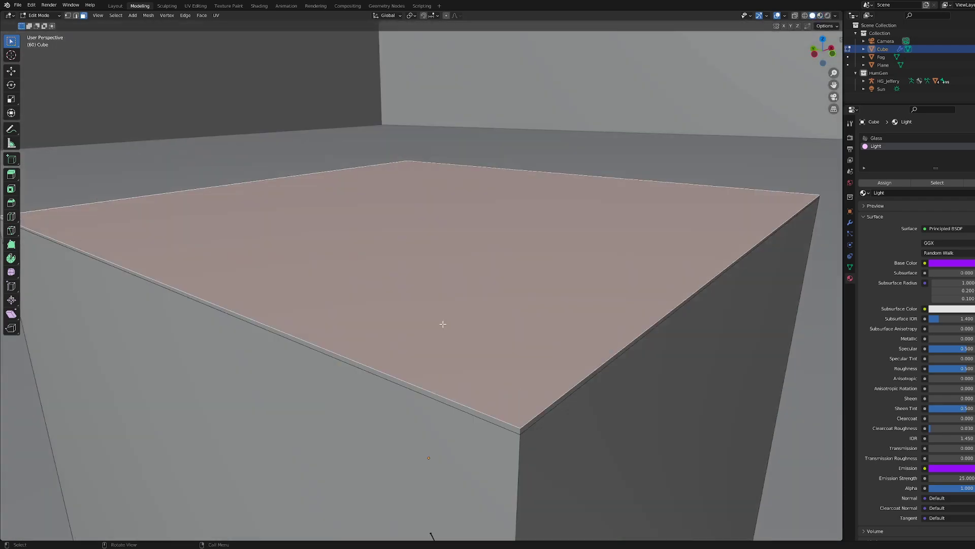
key(alt+a)
click(459, 312)
click(877, 138)
click(886, 183)
click(820, 16)
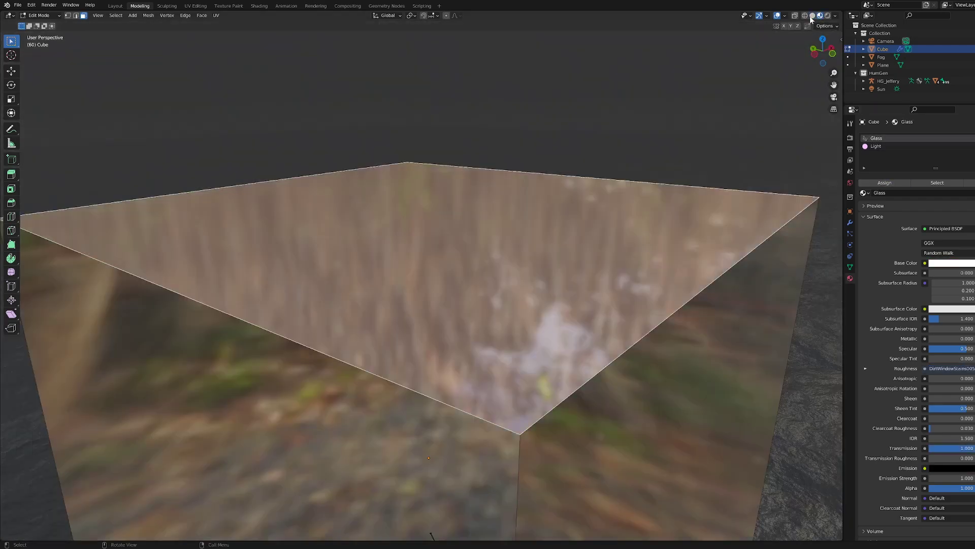
click(813, 15)
- Return to Object Mode in wireframe shading and add an area light
scroll(529, 340, down, 5)
click(804, 16)
key(Tab)
key(shift+a)
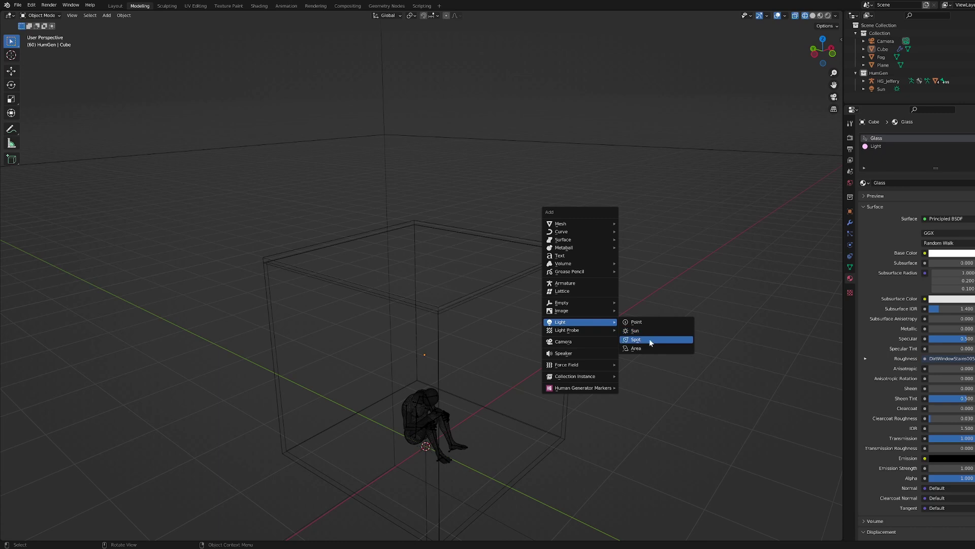
click(650, 338)
- Scale the area light to match the cube's footprint and raise it to just below the cube's ceiling
key(KP_7)
key(s)
click(617, 263)
key(KP_1)
key(g)
key(z)
click(418, 276)
middle_drag(417, 276, 491, 287)
- Give the area light a purple colour, a Spread of 180° and a Power of 20 W
click(955, 182)
click(974, 109)
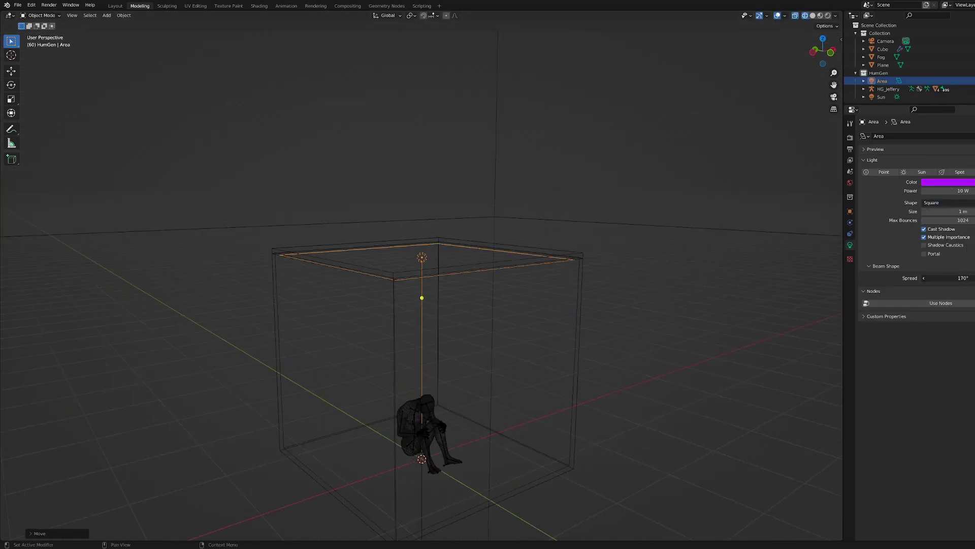
drag(945, 278, 965, 278)
double_click(963, 191)
text(20)
key(Return)
- Preview the purple ceiling light in rendered shading through the active camera
click(88, 17)
mouse_move(74, 16)
mouse_move(96, 96)
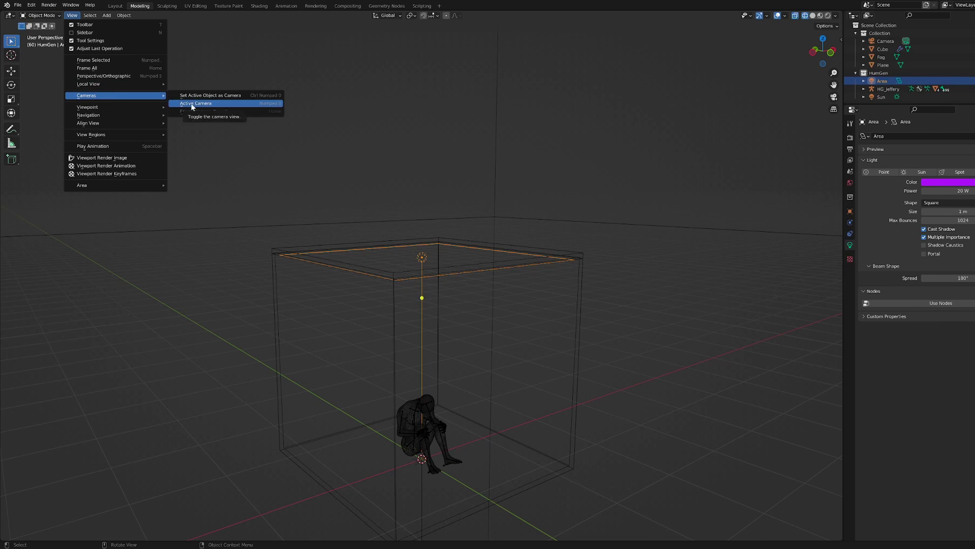
click(191, 103)
click(827, 17)
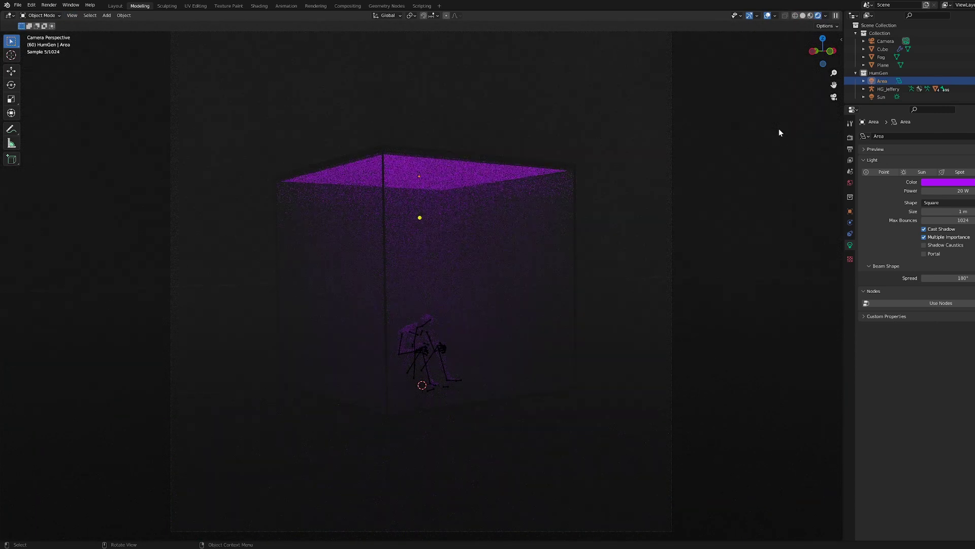
- Increase the ceiling light's Power to 100 W and change its type to Spot
click(970, 190)
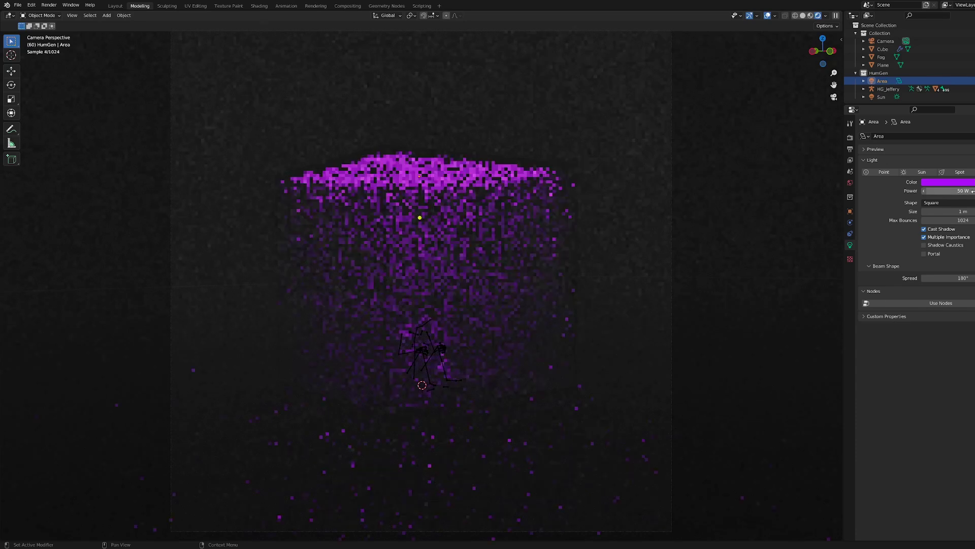
click(971, 190)
click(971, 191)
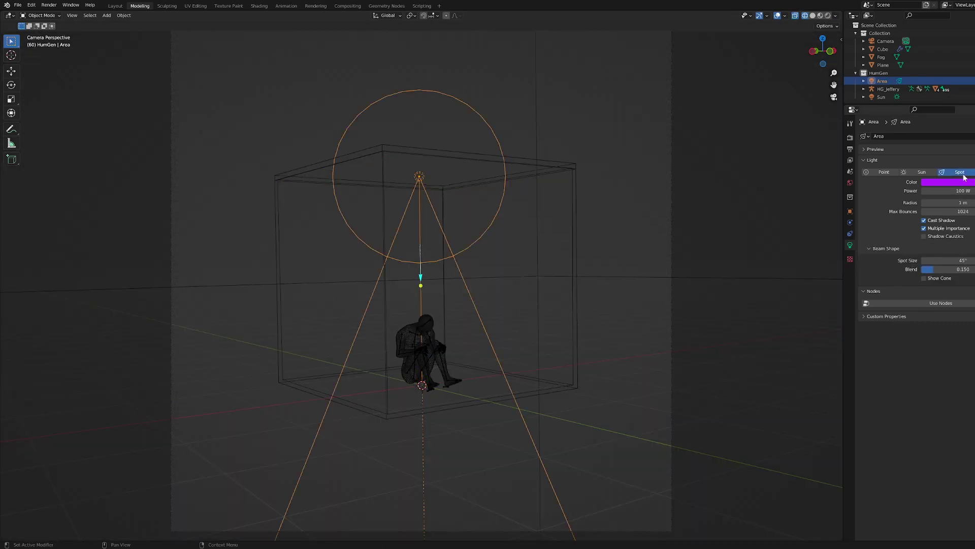
- Widen the ceiling spot light's Spot Size to 147°
middle_drag(508, 244, 564, 249)
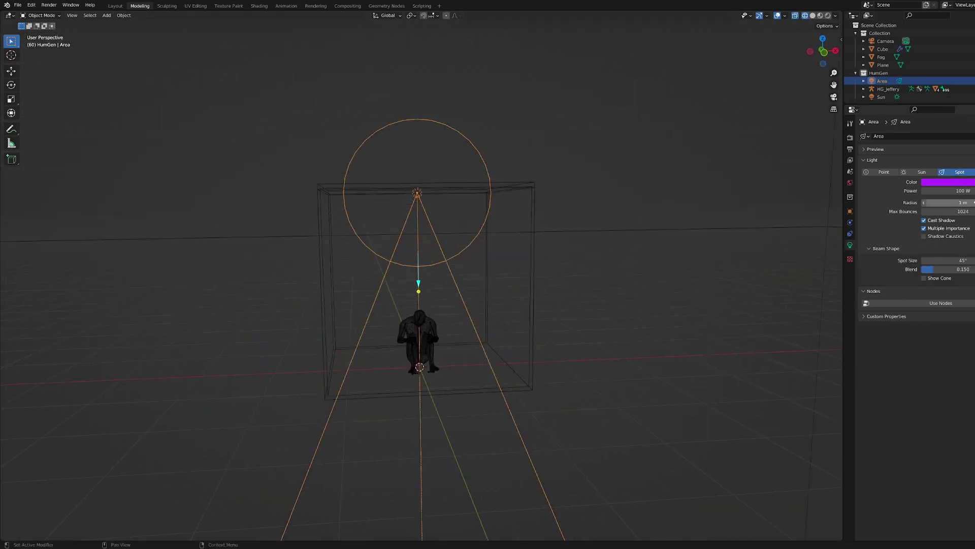
scroll(446, 365, down, 9)
scroll(446, 365, up, 11)
drag(947, 260, 972, 260)
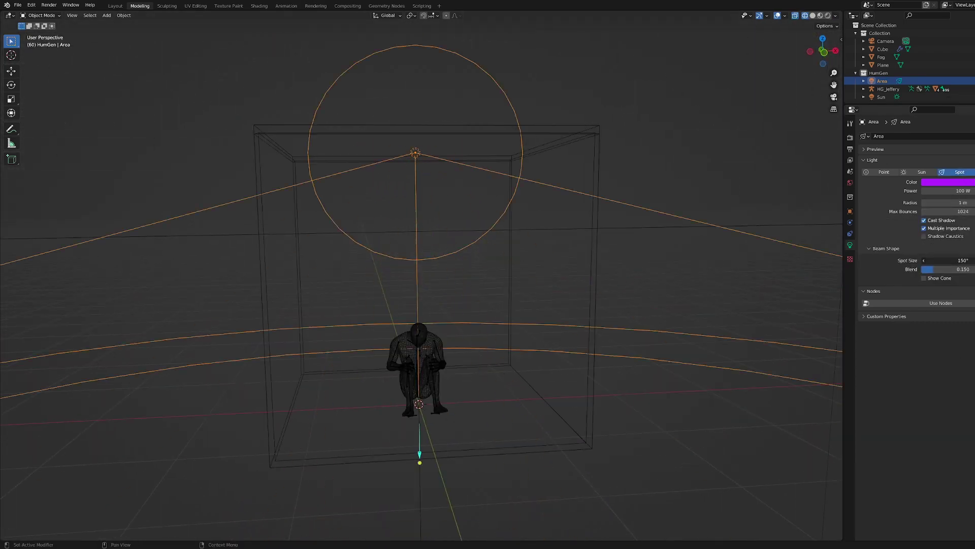
scroll(487, 360, down, 10)
middle_drag(482, 360, 550, 367)
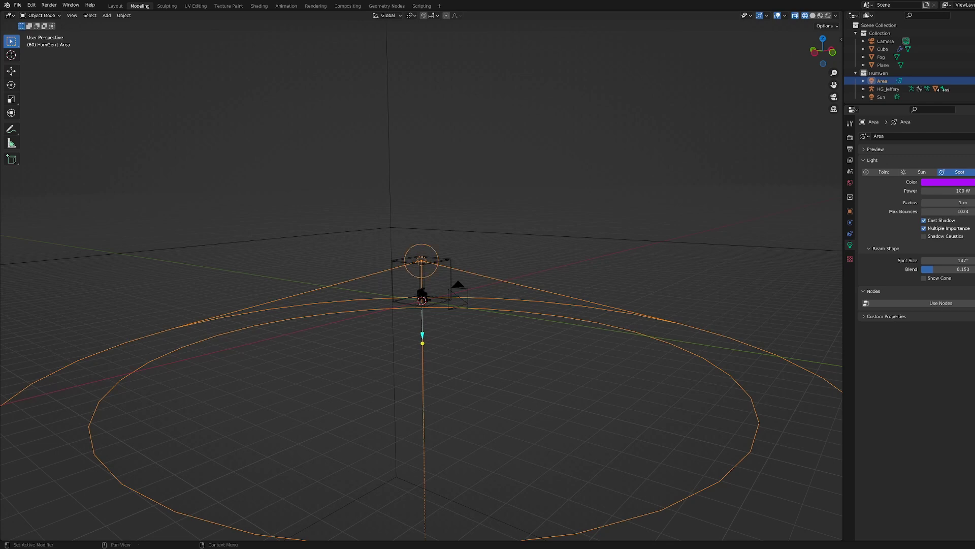
- Try a narrower Spread of 162° and a larger Size of 1.74 m on the ceiling area light, and undo the changes
drag(945, 269, 964, 270)
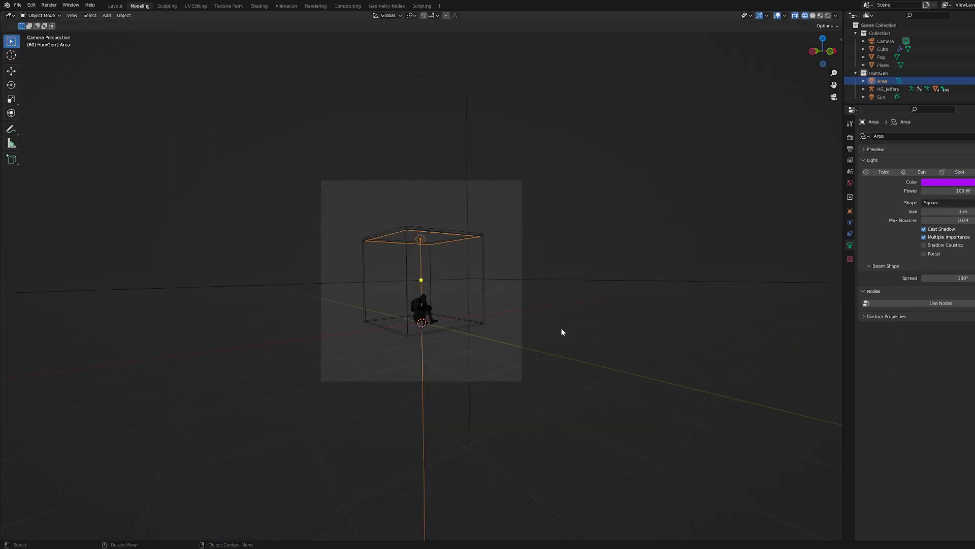
middle_drag(561, 329, 563, 373)
scroll(563, 374, down, 6)
drag(945, 278, 900, 277)
scroll(519, 328, down, 5)
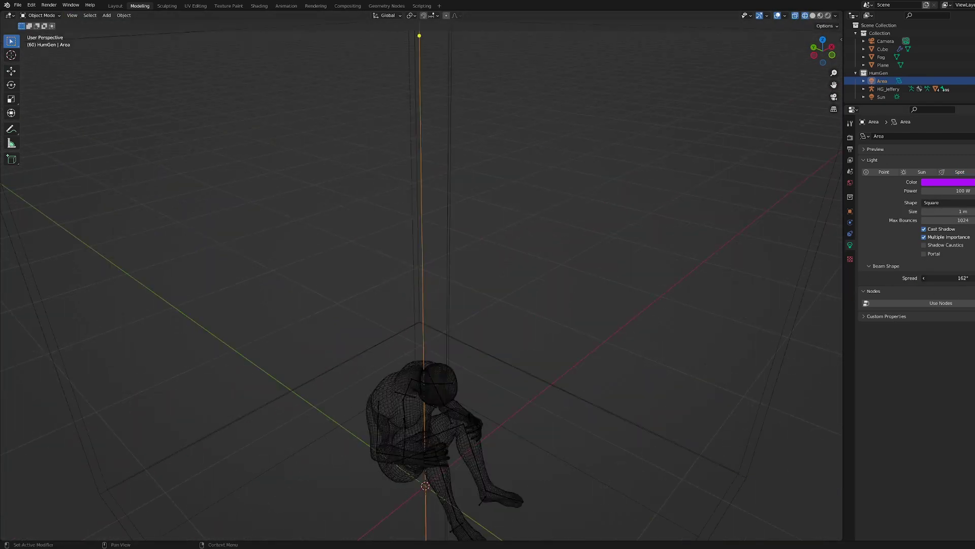
click(894, 291)
middle_drag(781, 282, 669, 473)
drag(955, 211, 962, 219)
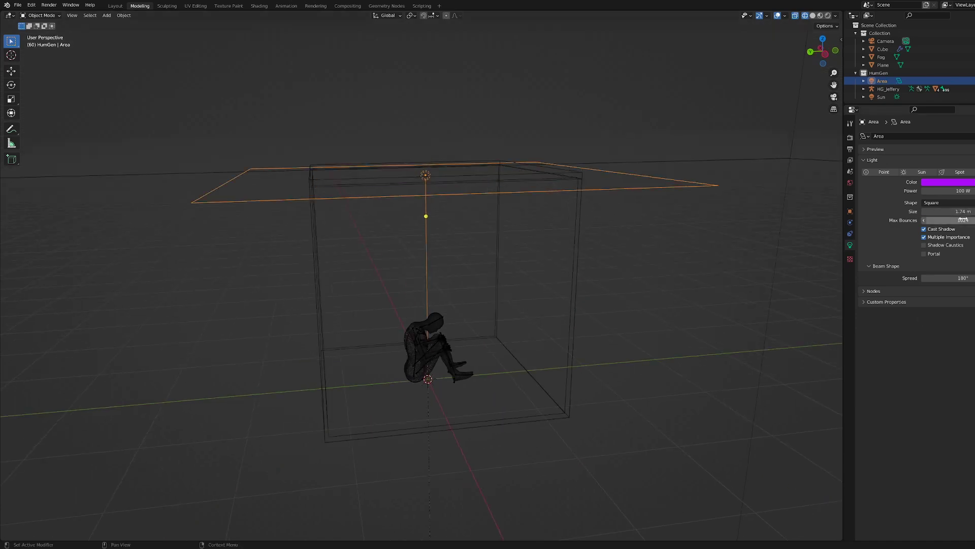
key(ctrl+z)
key(ctrl+z)
key(ctrl+z)
- Return to the active camera view and add a Sun light with the copied purple colour
middle_drag(742, 219, 622, 213)
click(74, 17)
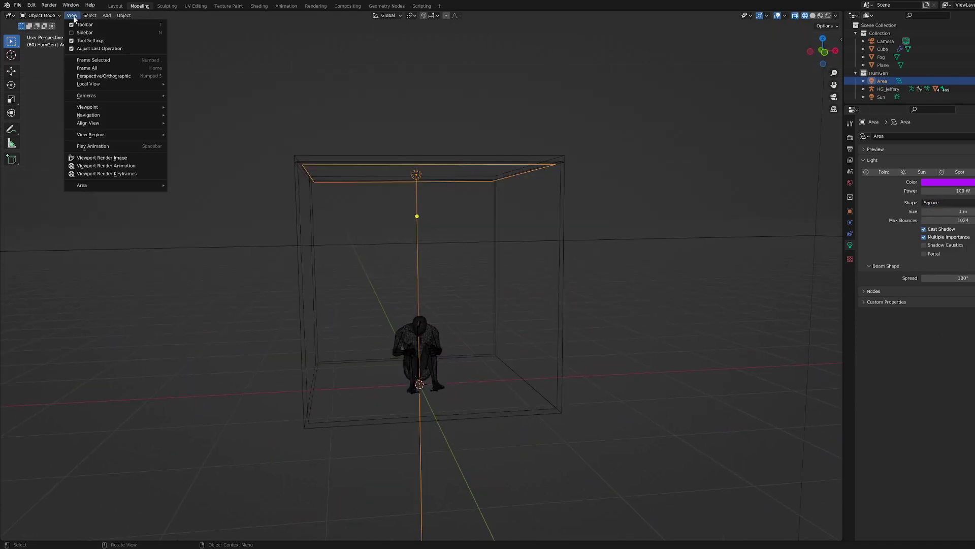
click(183, 99)
key(shift+a)
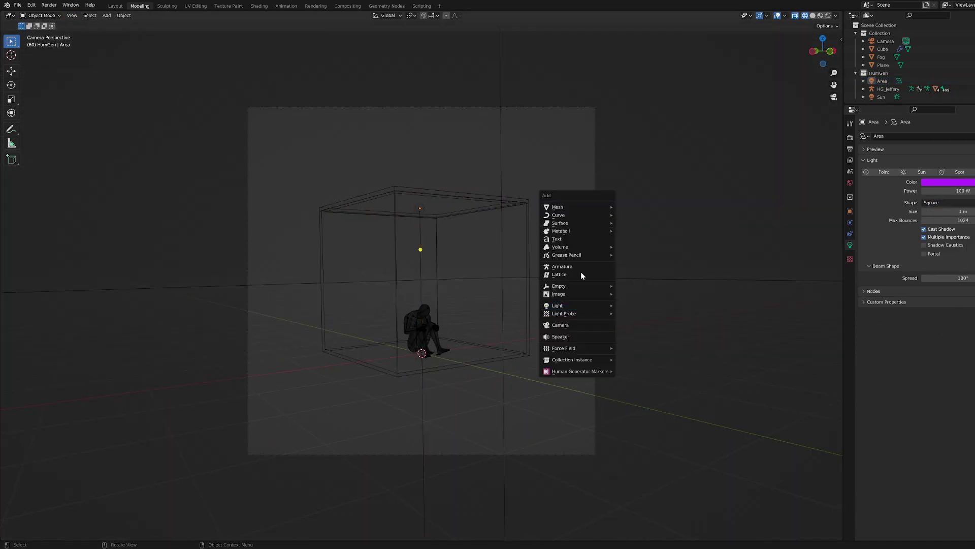
mouse_move(579, 306)
click(633, 314)
key(ctrl+v)
- Preview the scene in rendered shading, set the new sun's Strength to 25 and save the project
click(828, 15)
click(949, 191)
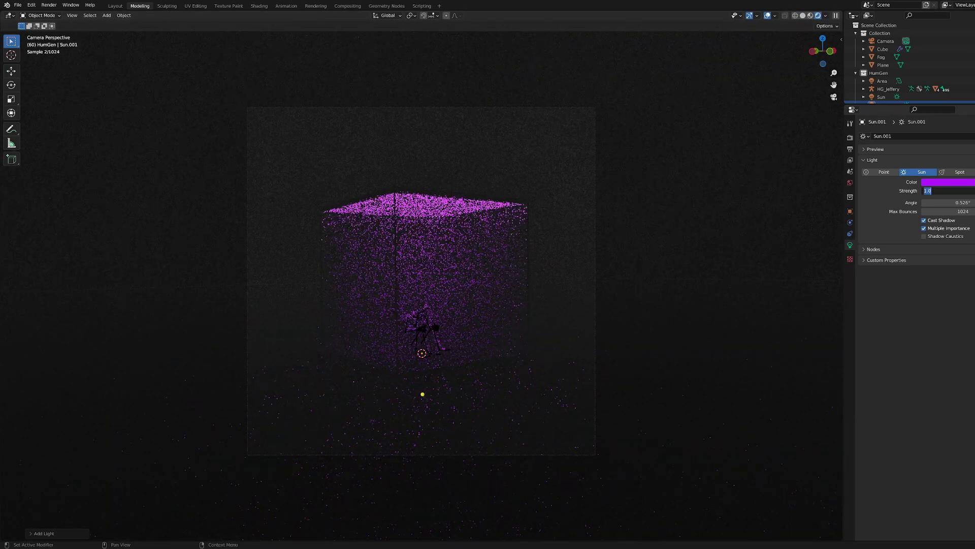
text(25)
key(Return)
key(ctrl+s)
click(49, 4)
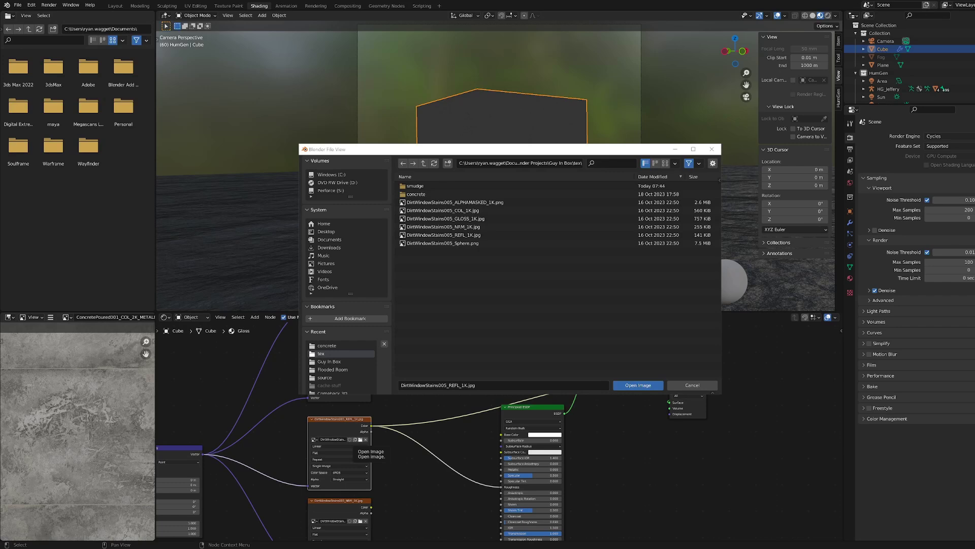
- Load the SmudgesLarge001_OVERLAY_VAR1_1K image into the glass material's texture node and insert a ColorRamp after it
click(622, 383)
key(shift+a)
text(color)
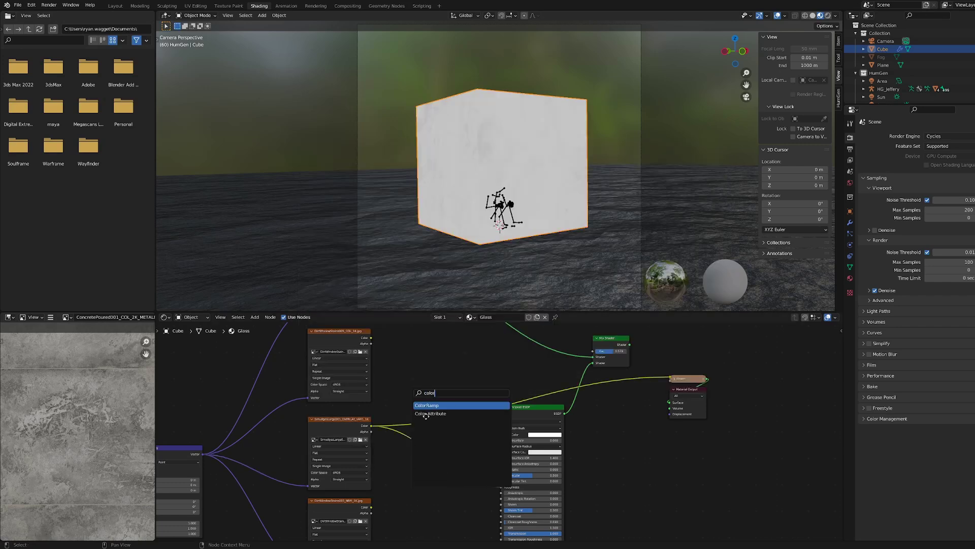
key(Return)
click(406, 437)
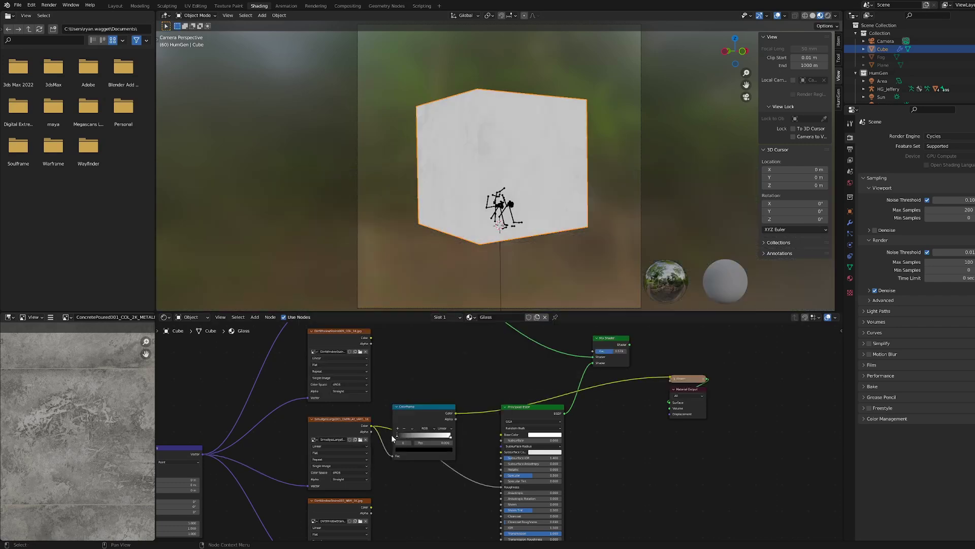
- Raise the glass ColorRamp's black stop to about 0.717 and shift the smudge texture's Mapping Location along X
mouse_move(397, 436)
mouse_down()
mouse_move(449, 438)
mouse_move(438, 437)
mouse_up()
middle_drag(275, 441, 328, 425)
scroll(325, 427, up, 1)
drag(228, 511, 223, 511)
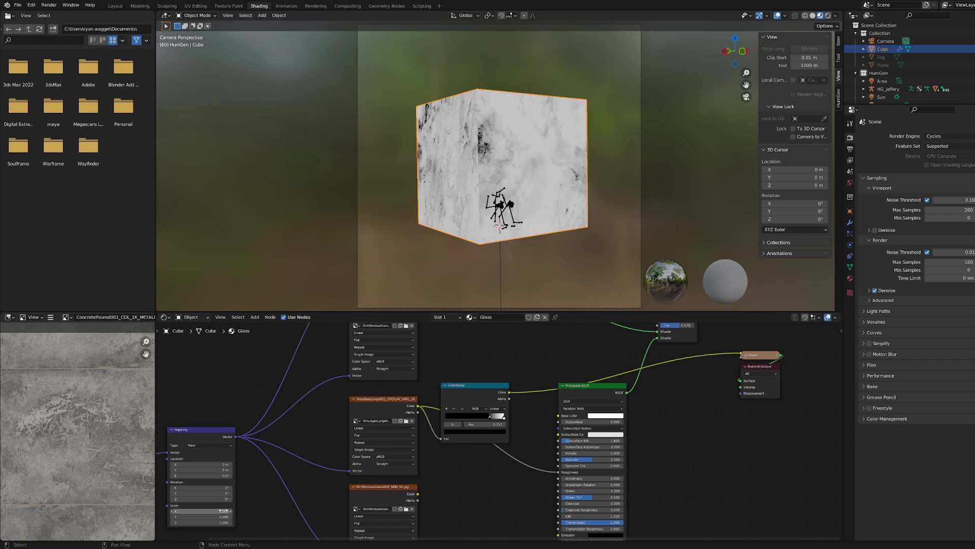
drag(224, 464, 197, 464)
mouse_move(503, 417)
mouse_down()
mouse_move(482, 417)
mouse_move(503, 416)
mouse_up()
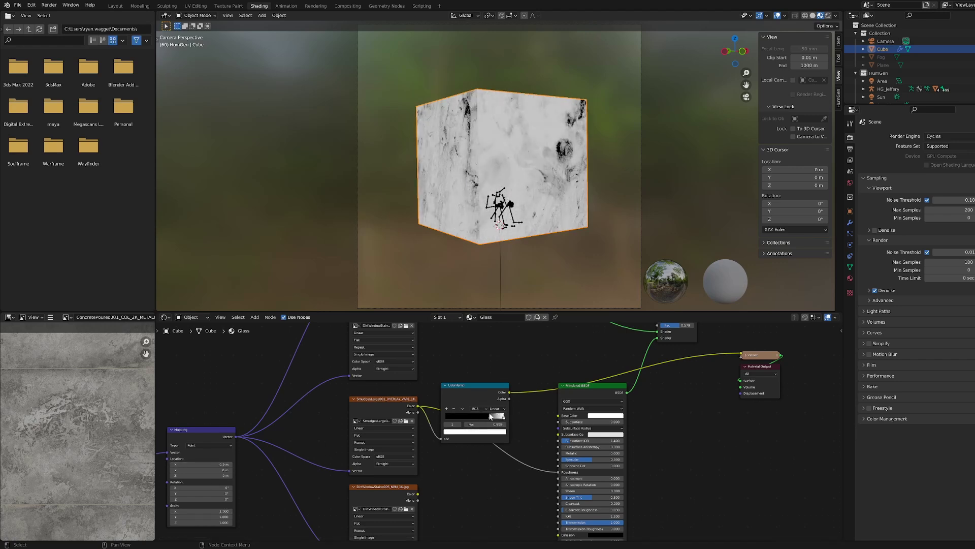
- Feed the smudge ColorRamp into the Principled BSDF's Base Color and Roughness, and link that shader directly to the Material Output
drag(418, 412, 558, 415)
drag(627, 393, 657, 390)
drag(658, 338, 741, 381)
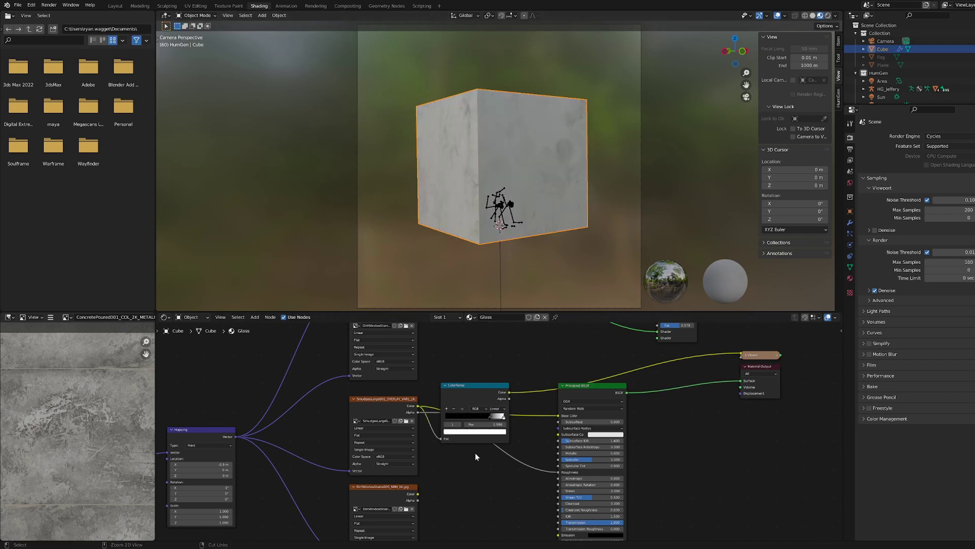
drag(486, 388, 559, 472)
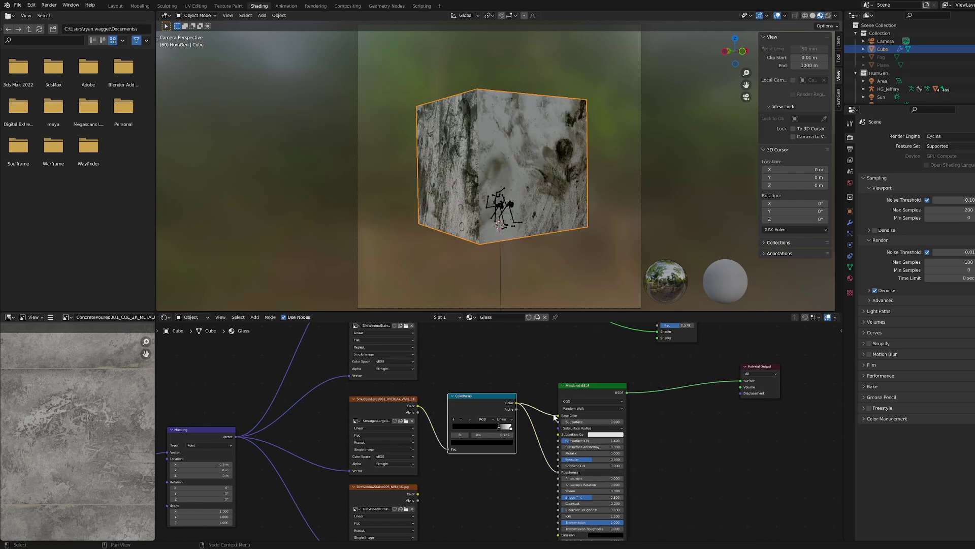
- Preview the glass cube in rendered shading and disconnect the ColorRamp from the Principled BSDF's Roughness
click(828, 15)
drag(558, 472, 558, 464)
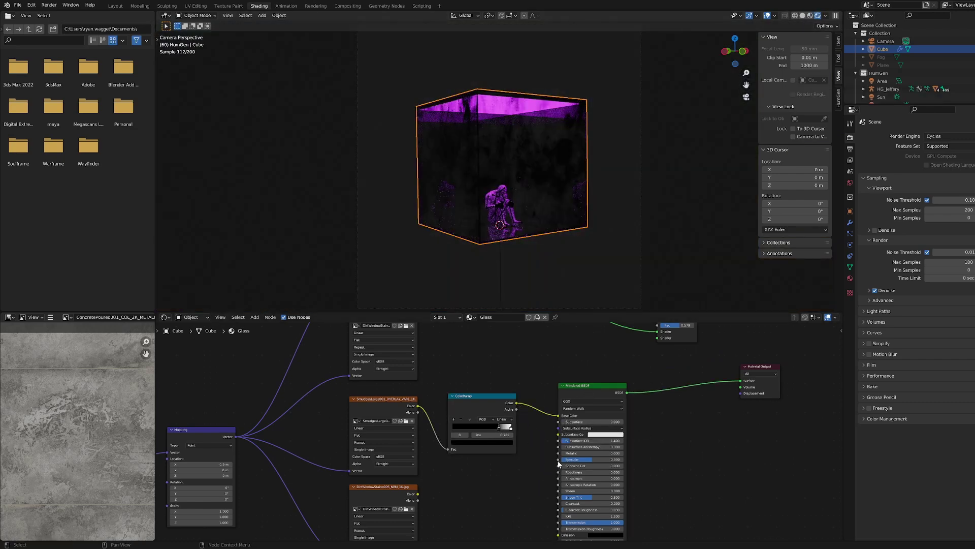
click(50, 5)
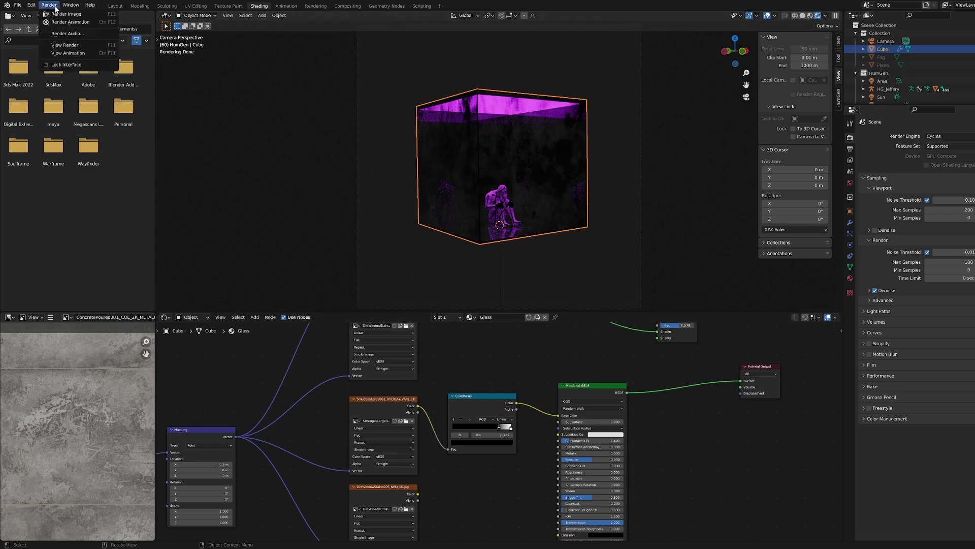
- Try shifting the white stop of the glass smudge ColorRamp, and undo it
scroll(538, 356, up, 5)
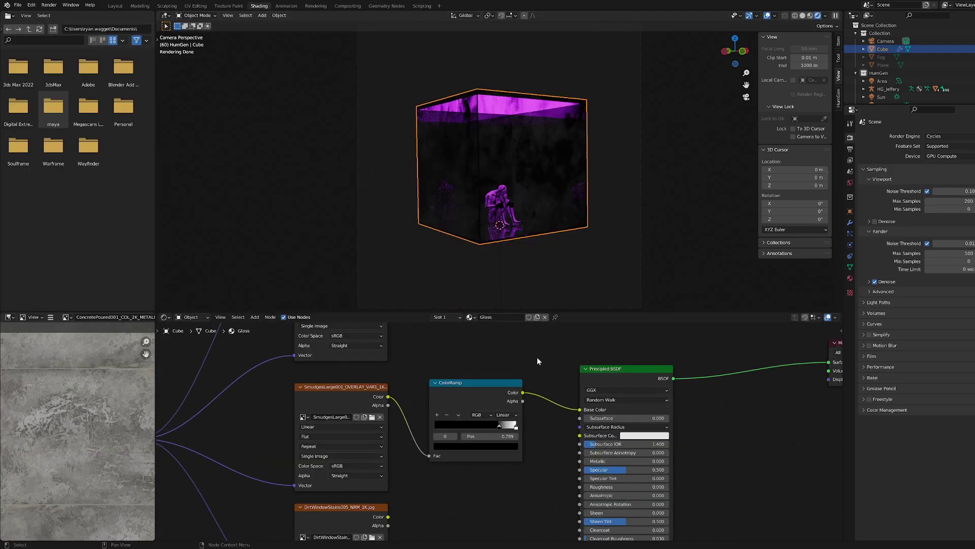
middle_drag(538, 357, 491, 436)
drag(471, 505, 310, 515)
key(ctrl+z)
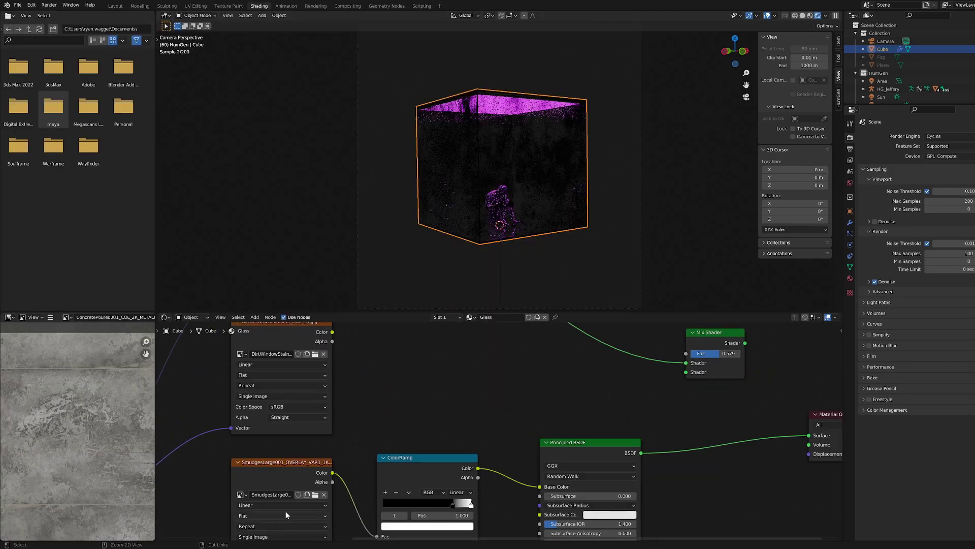
- Select the glass ColorRamp's dark stop and try linking the ramp's Alpha output to the Principled BSDF's Base Color
middle_drag(285, 513, 271, 465)
click(441, 456)
click(439, 477)
drag(441, 414, 524, 437)
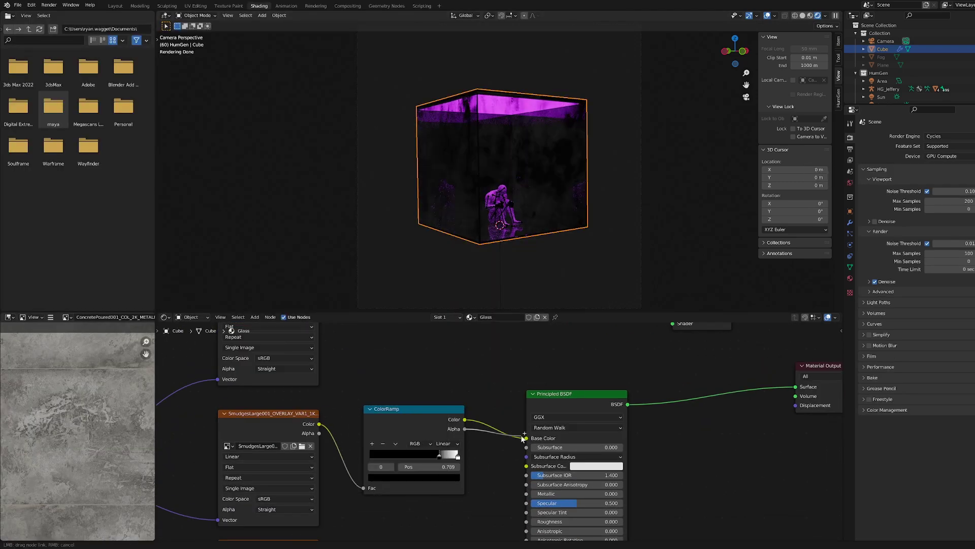
- Preview the glass ColorRamp on its own, adjust its dark stop's colour and switch the output back to the Principled BSDF
ctrl+shift+click(427, 420)
click(440, 476)
drag(440, 412, 441, 391)
ctrl+shift+click(552, 396)
click(513, 373)
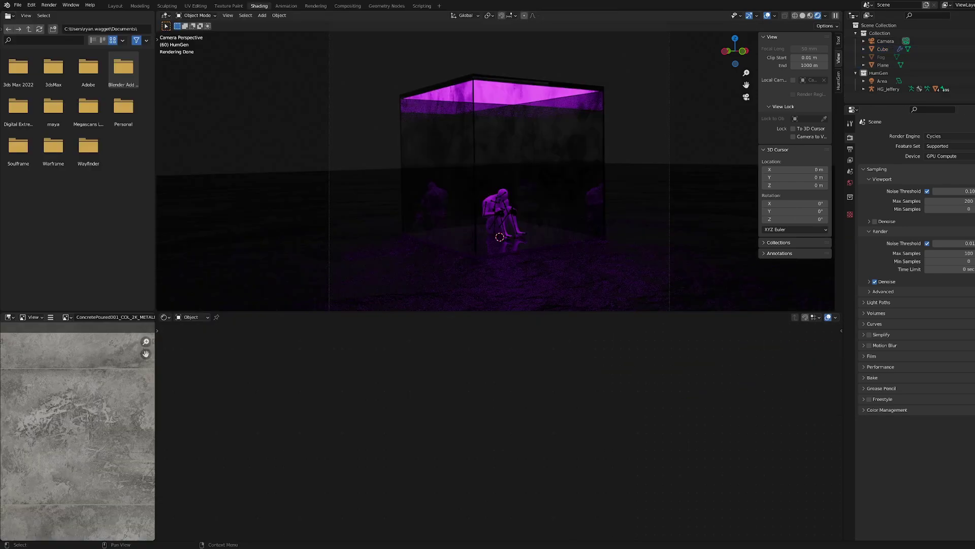
- Set the ceiling area light's Power to 200 W and enter 200 for its Spread
click(850, 245)
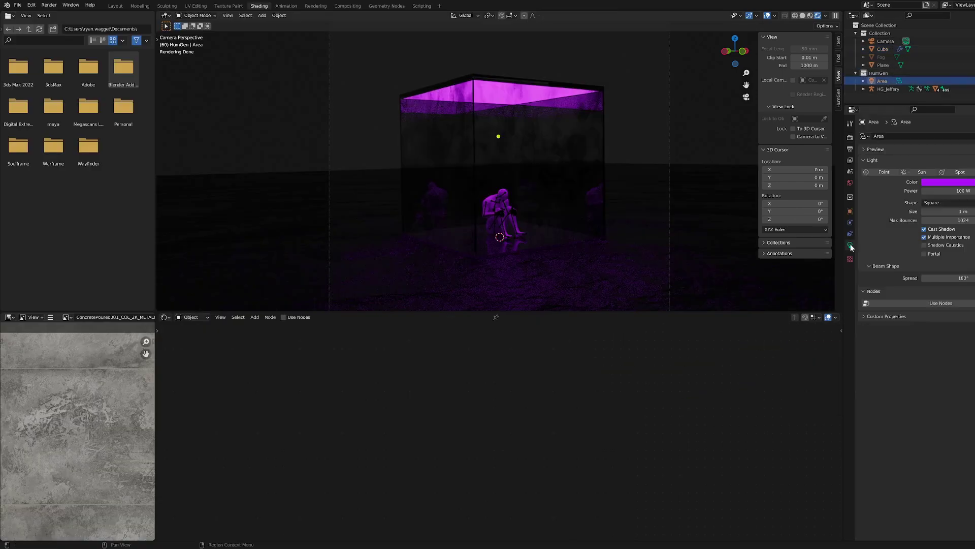
click(945, 190)
text(200)
key(Return)
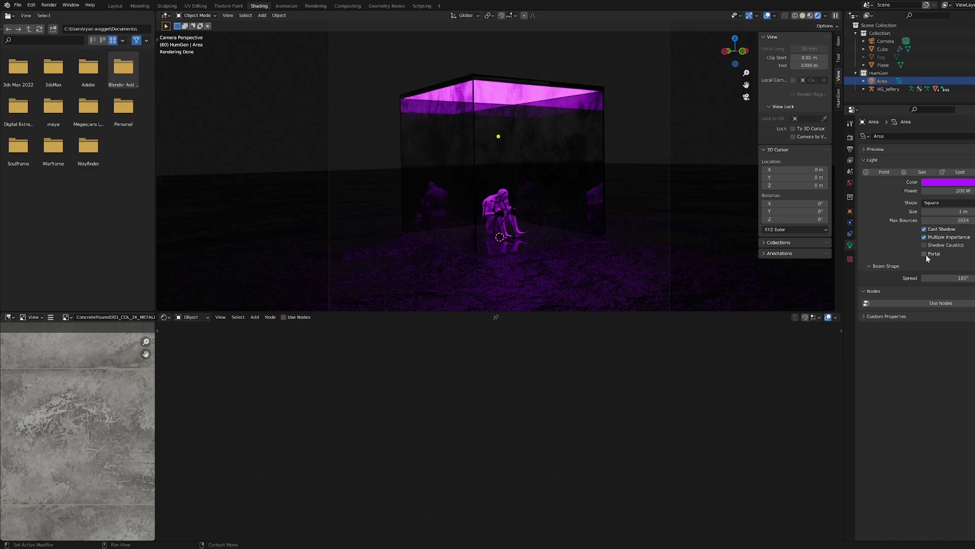
click(946, 278)
text(200)
- Set the Density of the Fog material's Principled Volume to 0.05
click(881, 57)
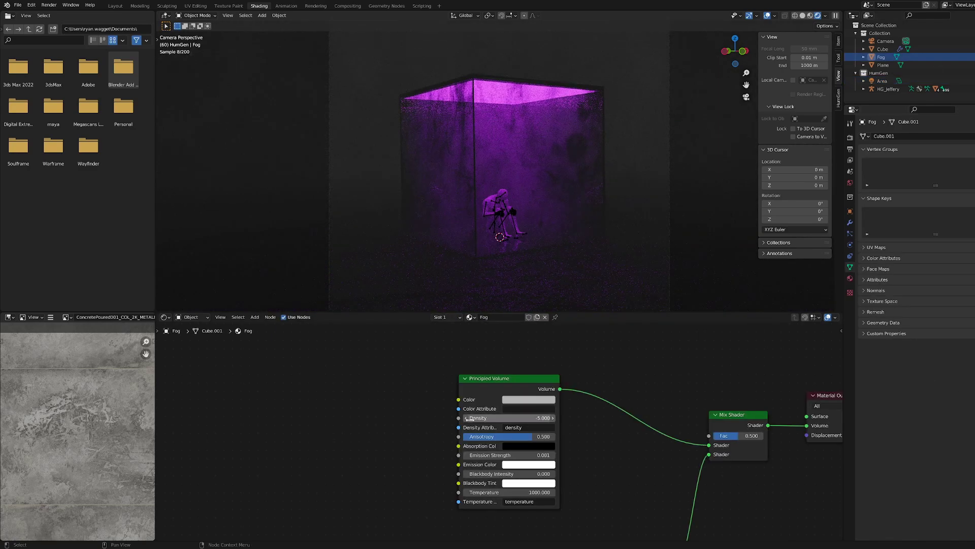
click(539, 400)
drag(543, 311, 561, 316)
key(ctrl+z)
double_click(531, 418)
text(0.05)
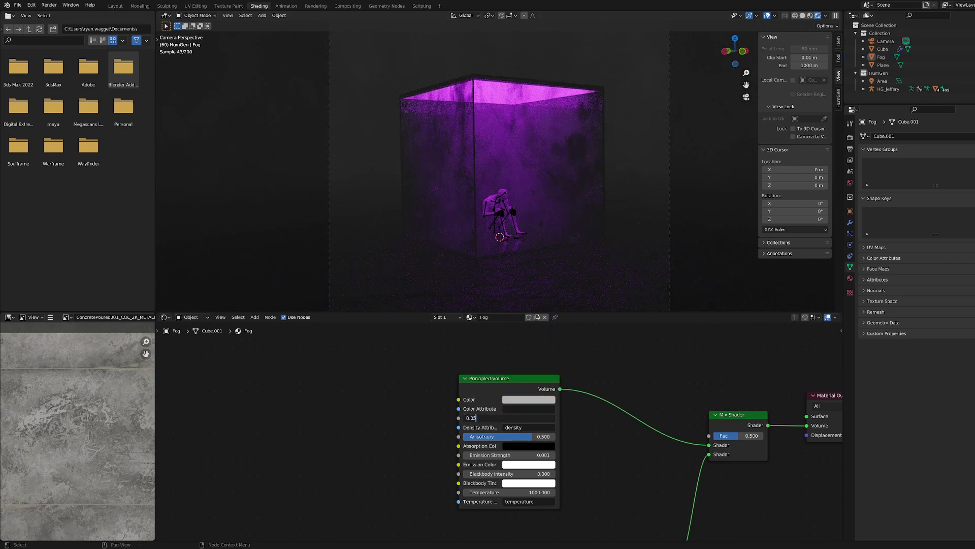
key(Return)
- Try the dark stop of the fog's noise ColorRamp at position 0.545 and test a different brightness for its colour
middle_drag(623, 471, 574, 433)
middle_drag(649, 487, 637, 405)
drag(523, 478, 492, 477)
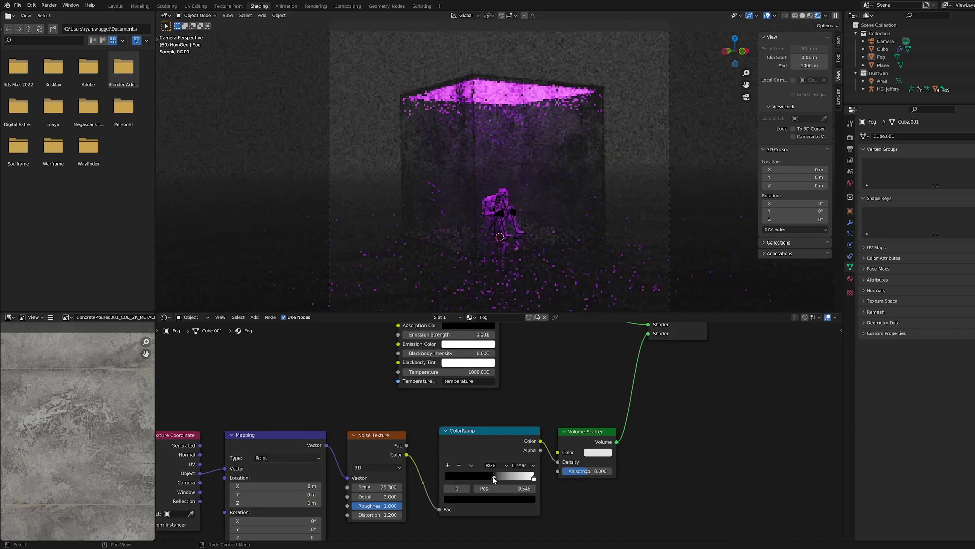
click(490, 498)
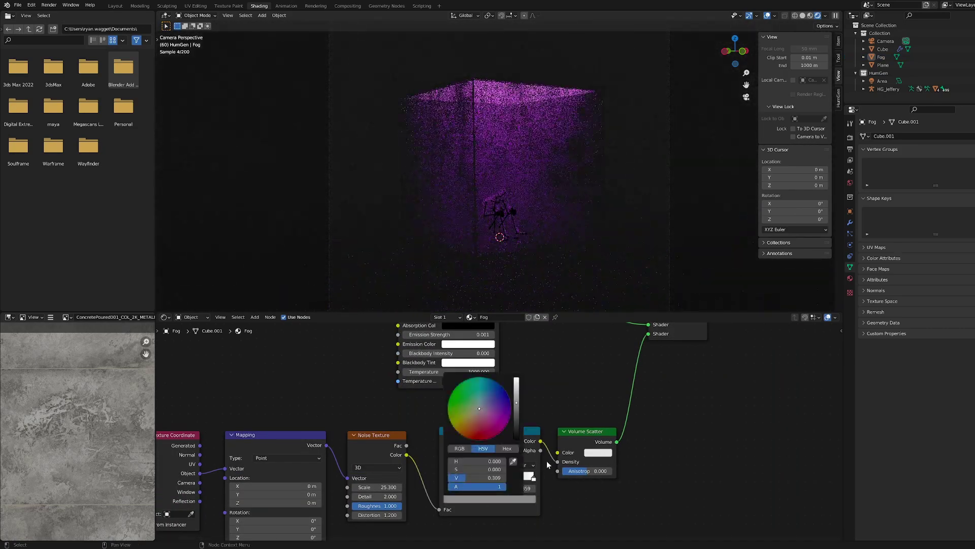
drag(516, 380, 516, 439)
key(ctrl+z)
- Shift the dark stop of the fog's ColorRamp and set the volume Mix Shader's Fac to about 0.754
middle_drag(277, 521, 283, 463)
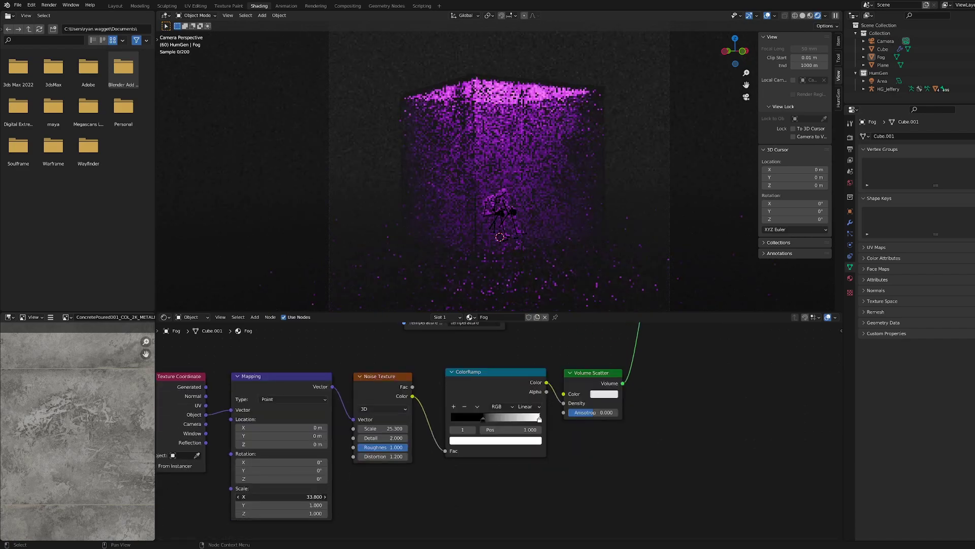
mouse_move(483, 420)
mouse_down()
mouse_move(529, 421)
mouse_move(488, 419)
mouse_up()
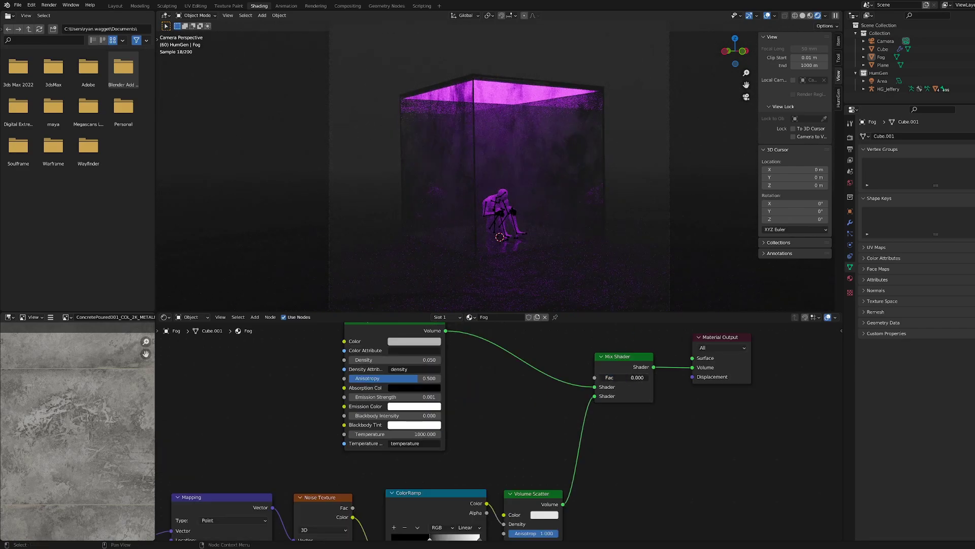
drag(600, 377, 649, 377)
middle_drag(641, 383, 659, 338)
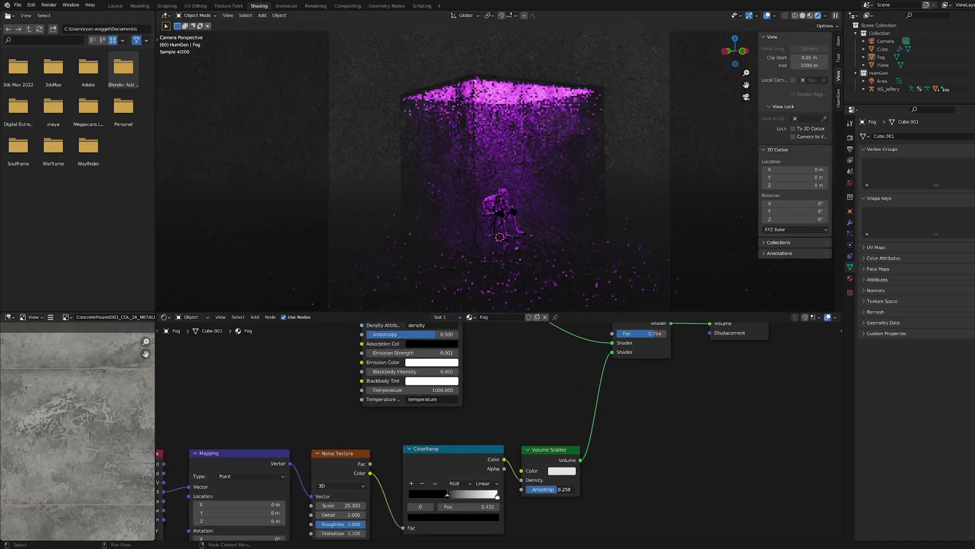
- Set the fog ColorRamp's dark stop position to about 0.389 and test the Noise Texture's Detail
click(562, 470)
drag(447, 500, 442, 499)
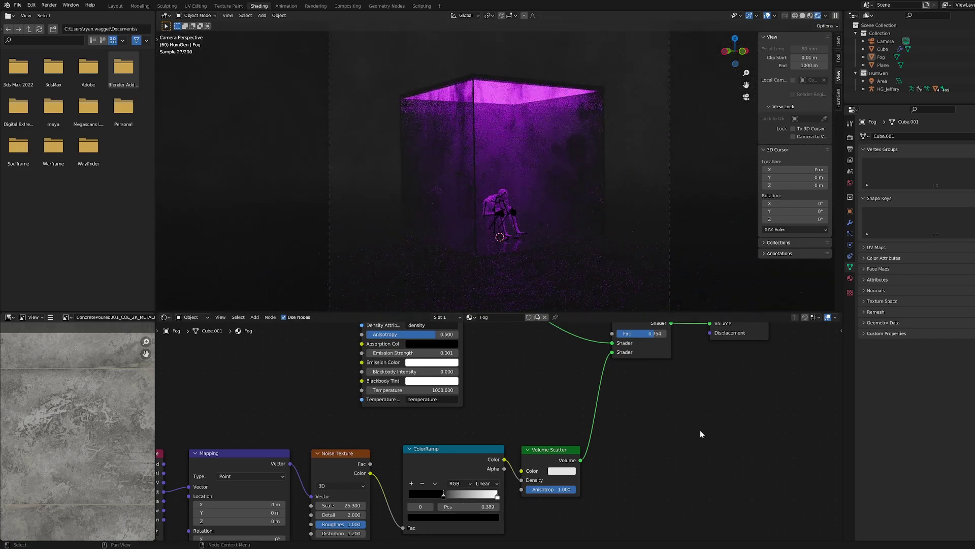
drag(338, 514, 351, 515)
middle_drag(740, 385, 710, 459)
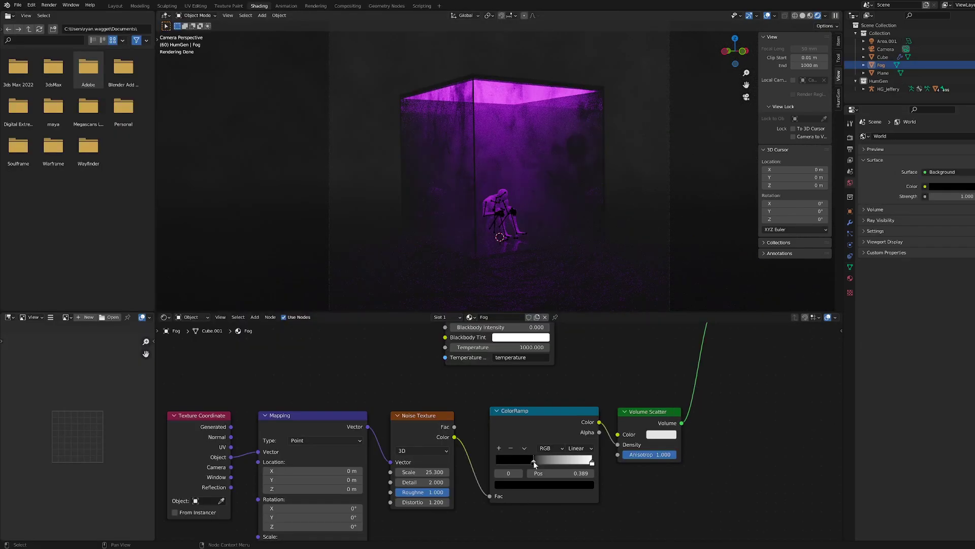
- Try driving the fog's ColorRamp from the Noise Texture's Fac output, and undo it
drag(533, 462, 489, 499)
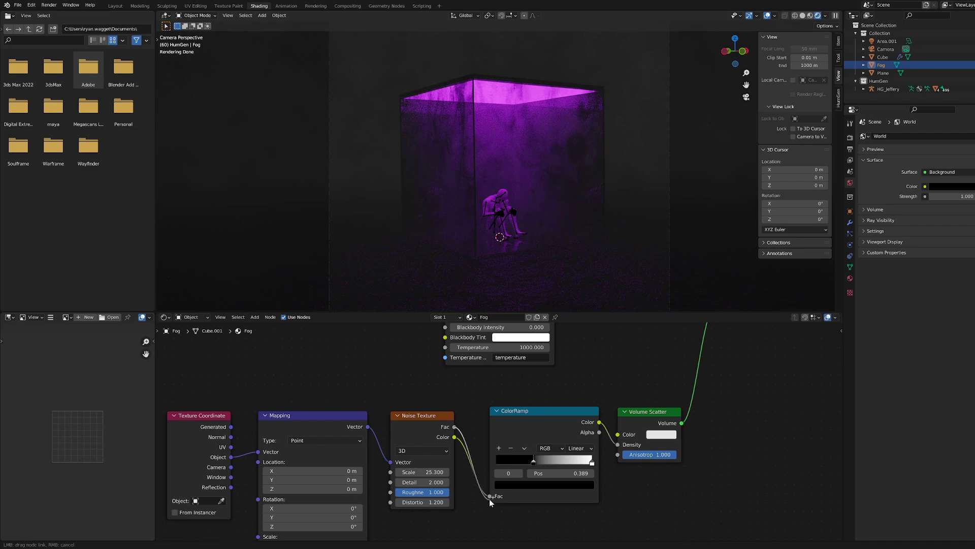
key(ctrl+z)
key(ctrl+z)
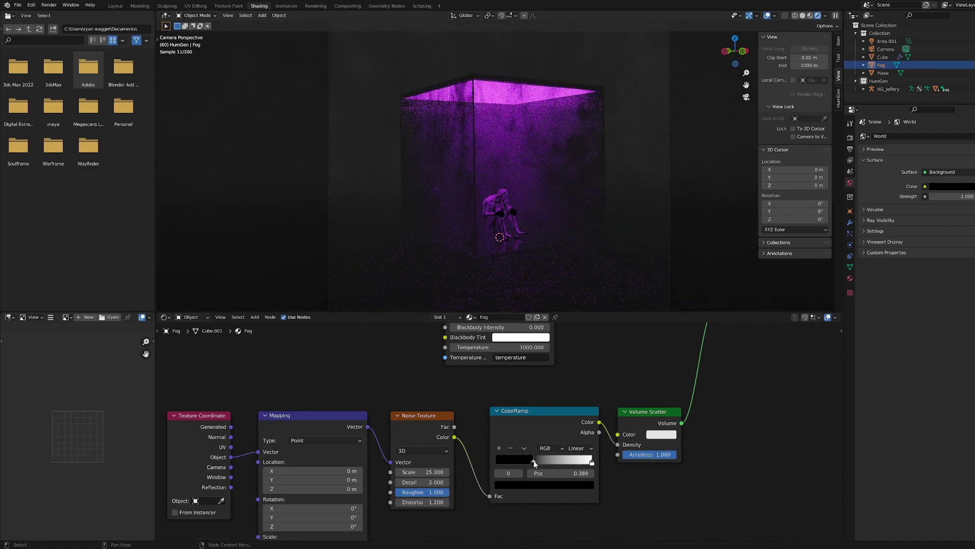
- Try moving the ceiling area light along Z and along X, and undo the sideways shift
click(513, 101)
key(g)
key(z)
click(517, 182)
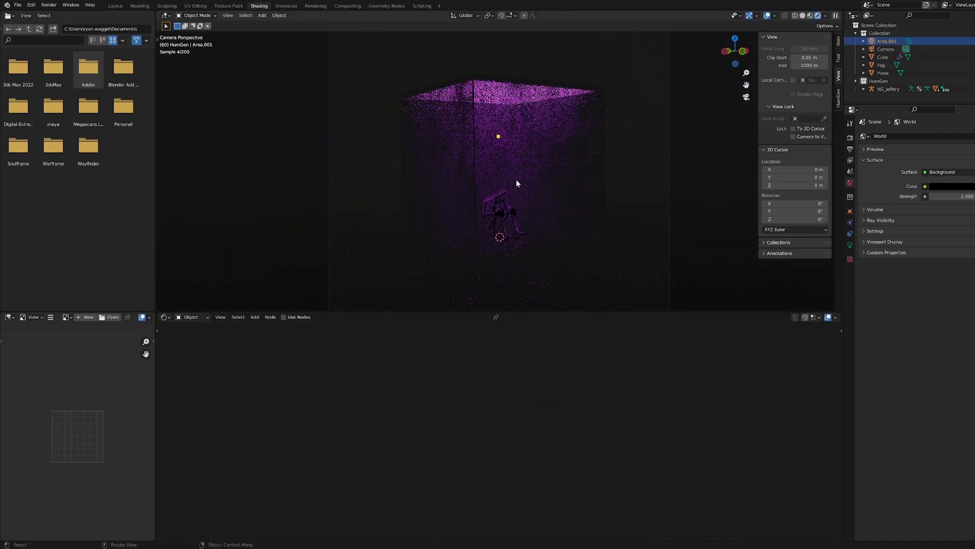
key(g)
key(x)
click(556, 389)
key(ctrl+z)
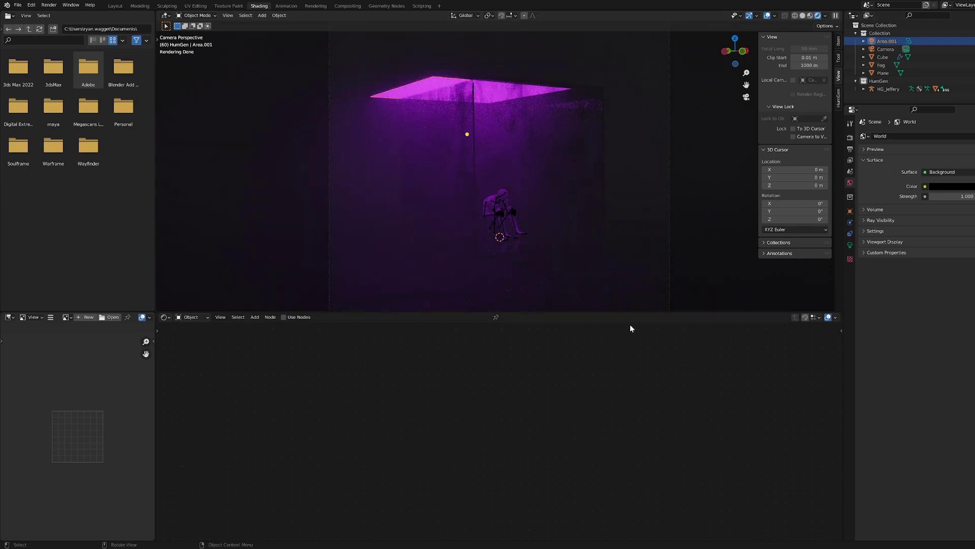
- Scale the ceiling area light up by a factor of about 1.19
key(s)
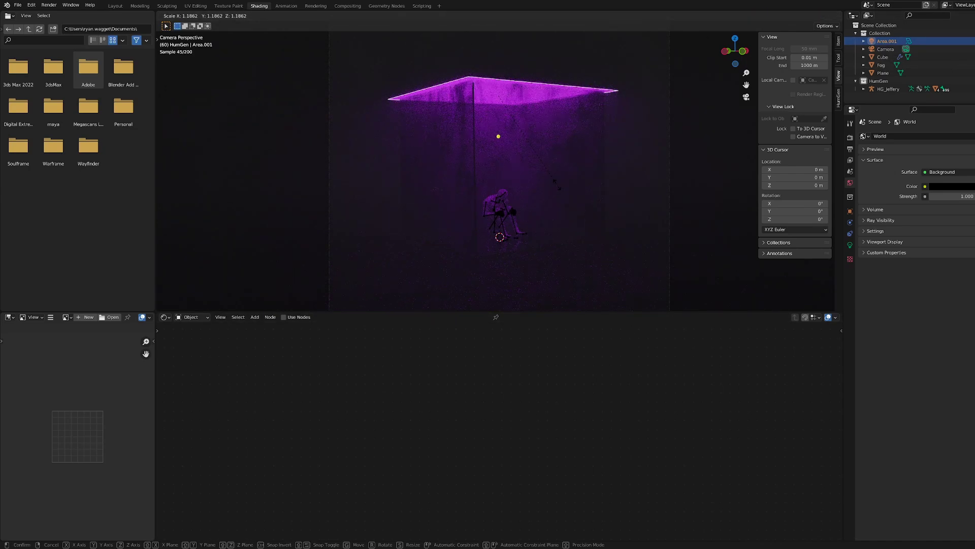
click(717, 337)
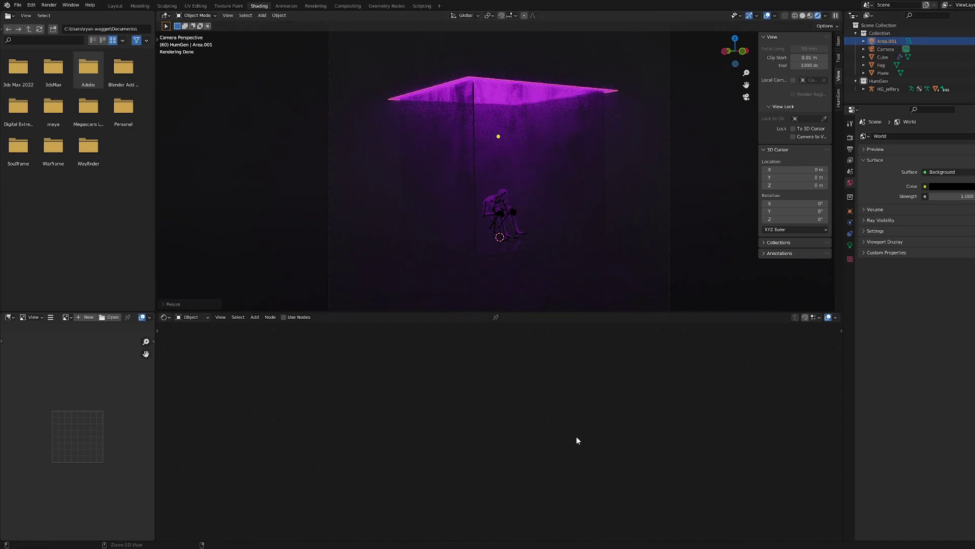
- Duplicate the ceiling area light, move the copy out to one side of the cube and rotate it about 29 degrees
key(ctrl+c)
key(ctrl+v)
middle_drag(498, 205, 554, 244)
key(g)
click(633, 141)
key(KP_0)
middle_drag(562, 133, 676, 139)
key(r)
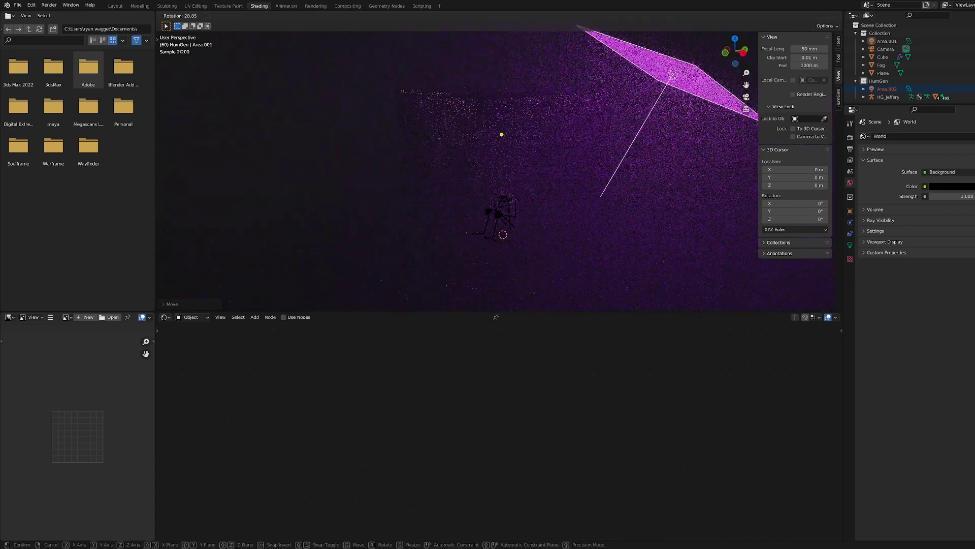
click(663, 108)
- Reposition the rotated light copy, check it through the camera, and undo the duplication
middle_drag(663, 106, 547, 94)
key(g)
click(549, 133)
click(850, 245)
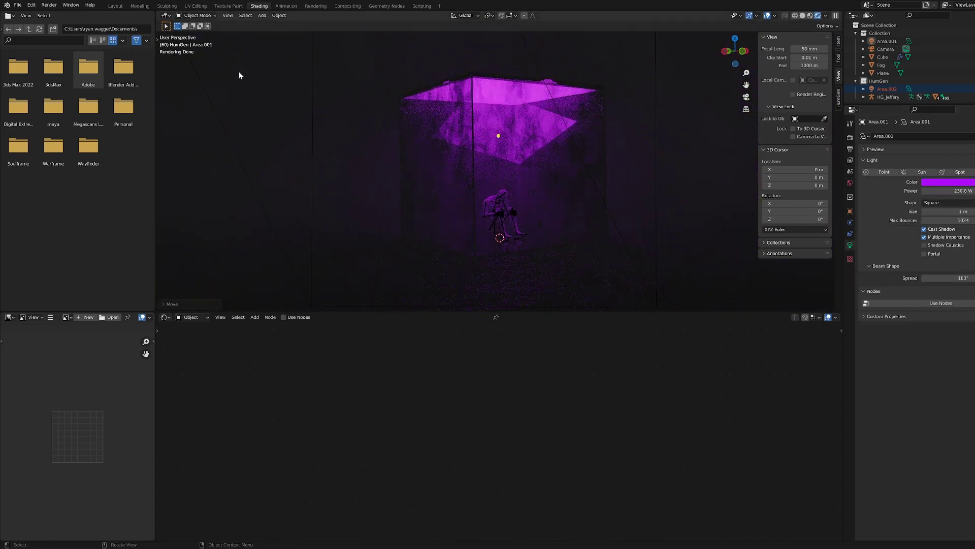
key(KP_0)
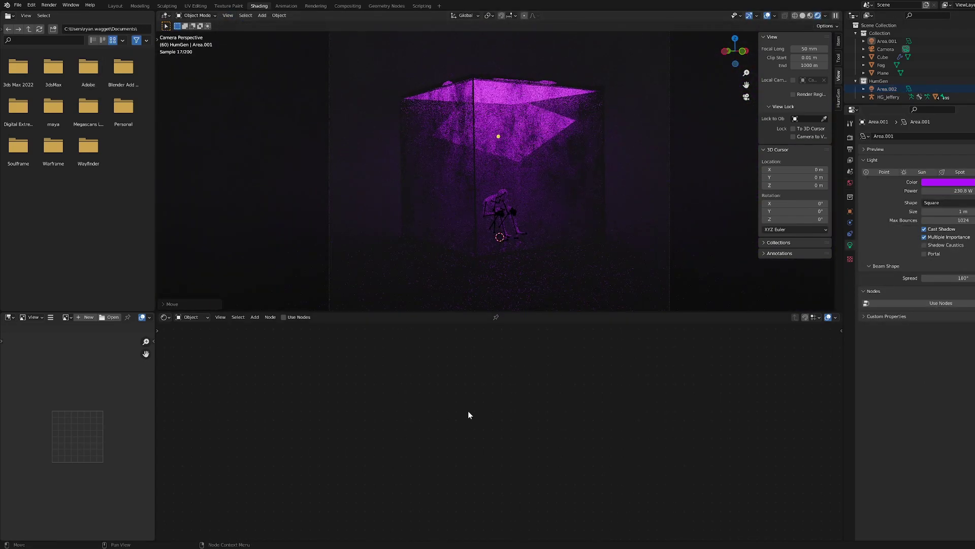
key(ctrl+z)
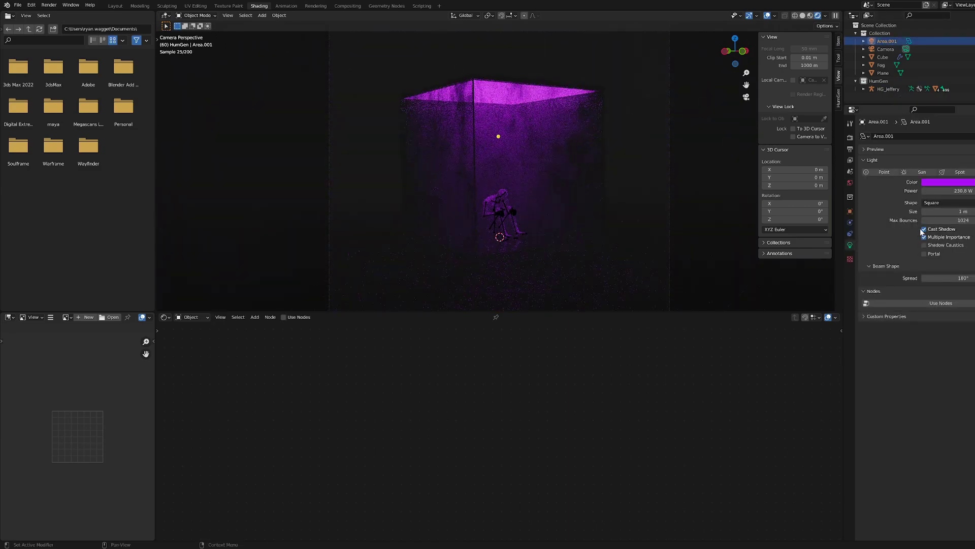
- Try adding a purple sun light with a strength of 10, and delete it
click(700, 208)
key(shift+a)
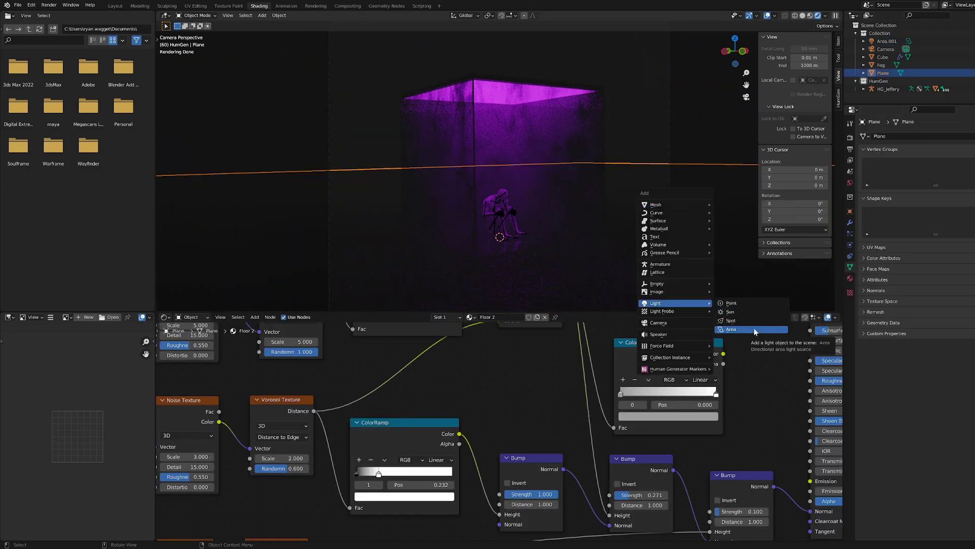
click(730, 312)
click(949, 182)
drag(945, 191, 965, 190)
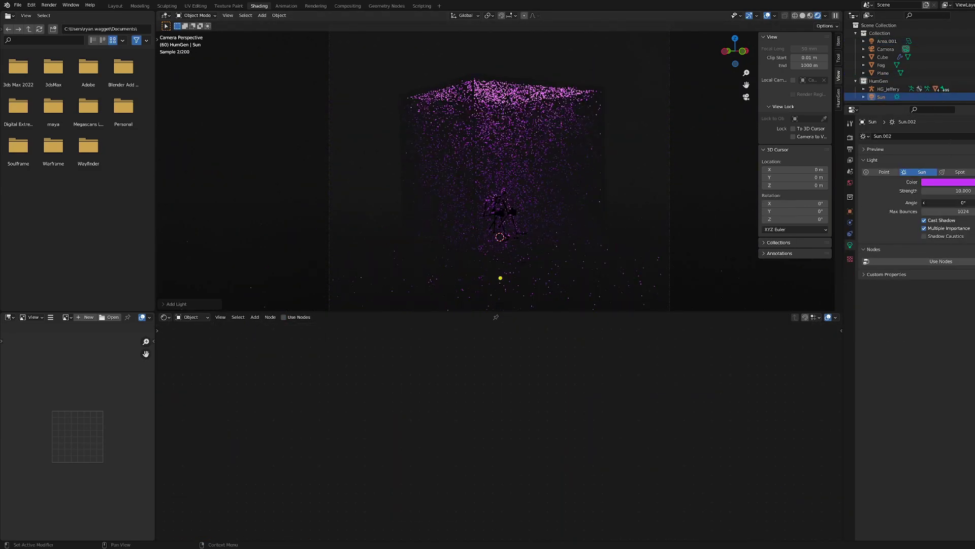
key(Delete)
- Try tinting the fog's Volume Scatter colour blue, and undo it
click(882, 65)
middle_drag(706, 537, 690, 444)
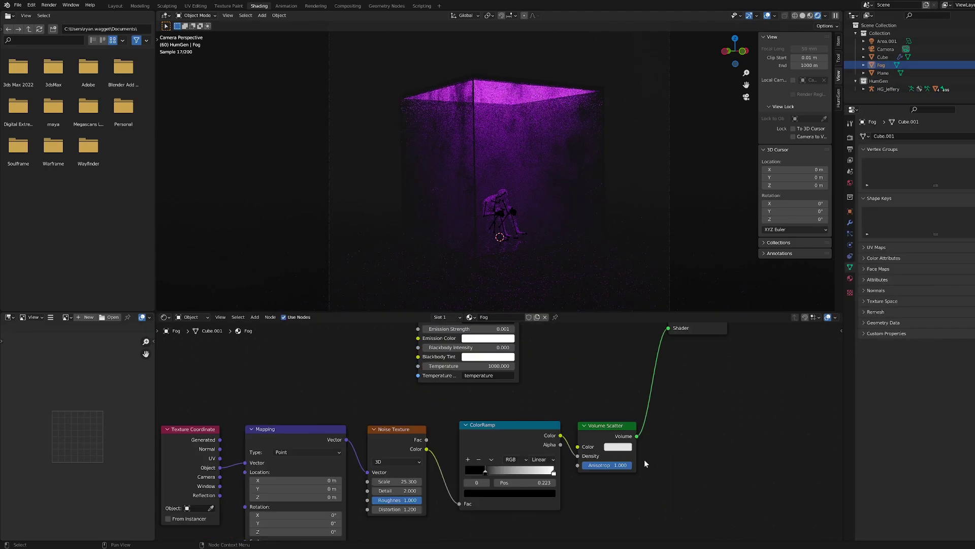
click(618, 447)
click(618, 447)
mouse_move(642, 355)
mouse_down()
mouse_move(653, 352)
mouse_move(624, 357)
mouse_up()
key(ctrl+z)
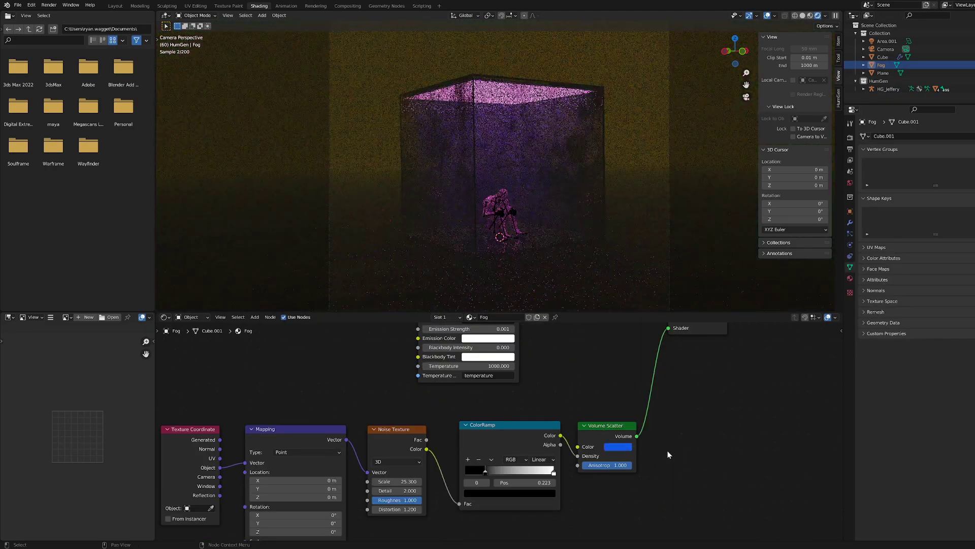
key(ctrl+z)
- Duplicate the Box Guy collection holding the figure, light and cube, and show the viewport in solid shading
click(502, 209)
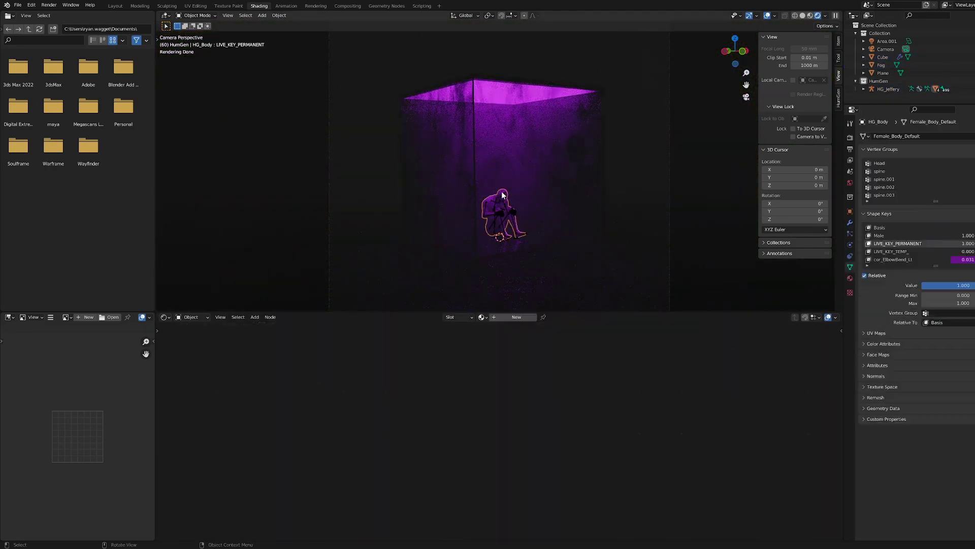
click(889, 41)
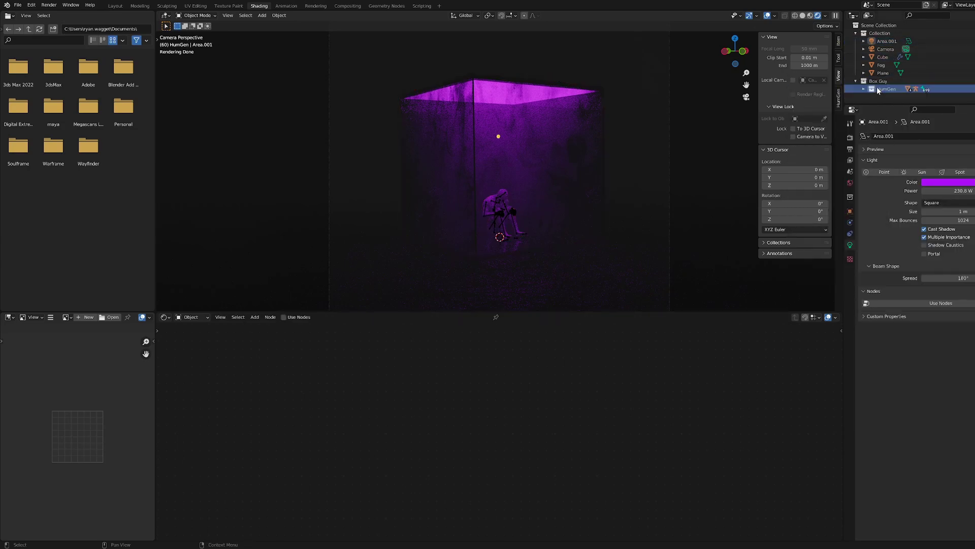
right_click(860, 67)
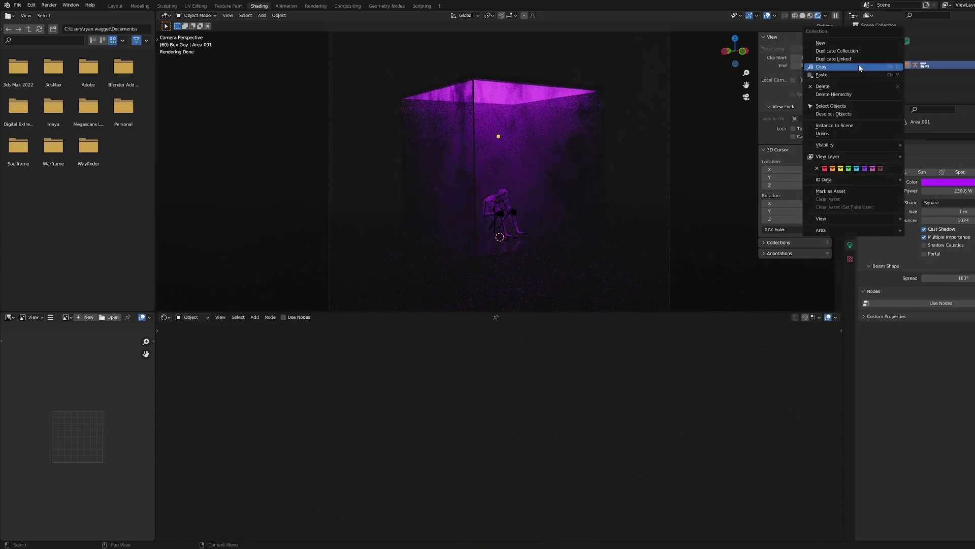
click(858, 51)
click(803, 16)
click(856, 74)
click(874, 82)
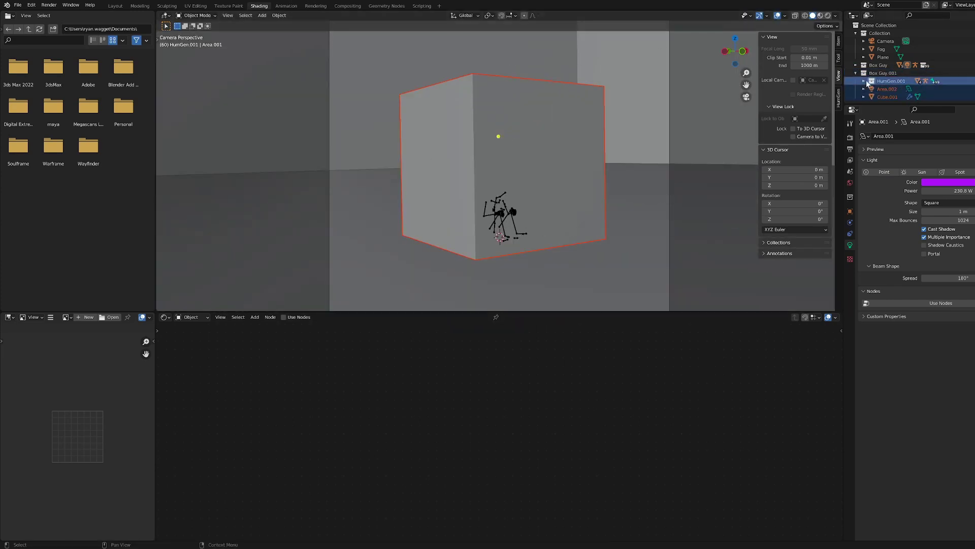
- Move the duplicated figure, light and cube along X and Y into the background to the right of the main cube
click(863, 82)
click(897, 87)
shift+click(888, 97)
key(g)
key(x)
click(549, 320)
key(g)
key(y)
click(591, 190)
key(g)
key(x)
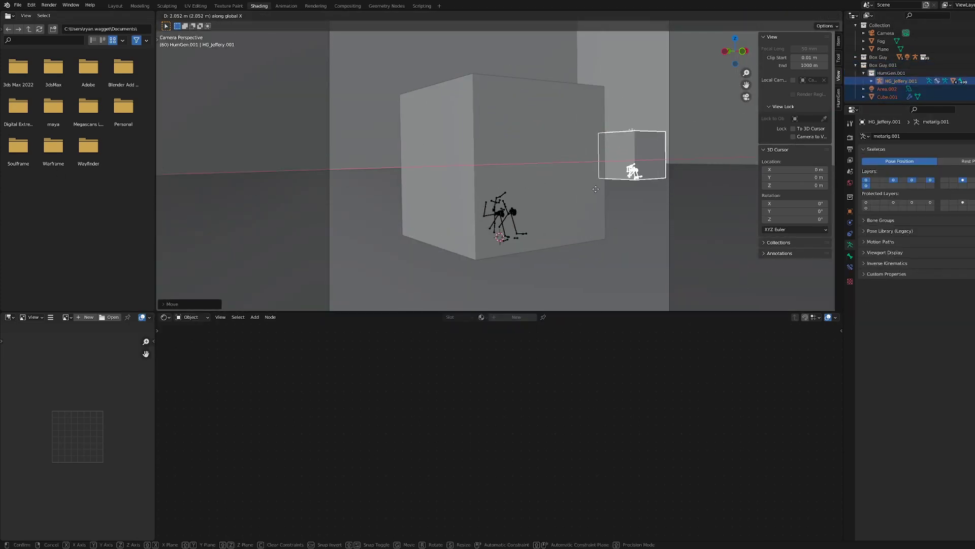
click(586, 190)
- Duplicate the Box Guy.001 collection and move the copy along X and Y to the left of the main cube
click(856, 65)
click(867, 73)
right_click(882, 74)
click(883, 75)
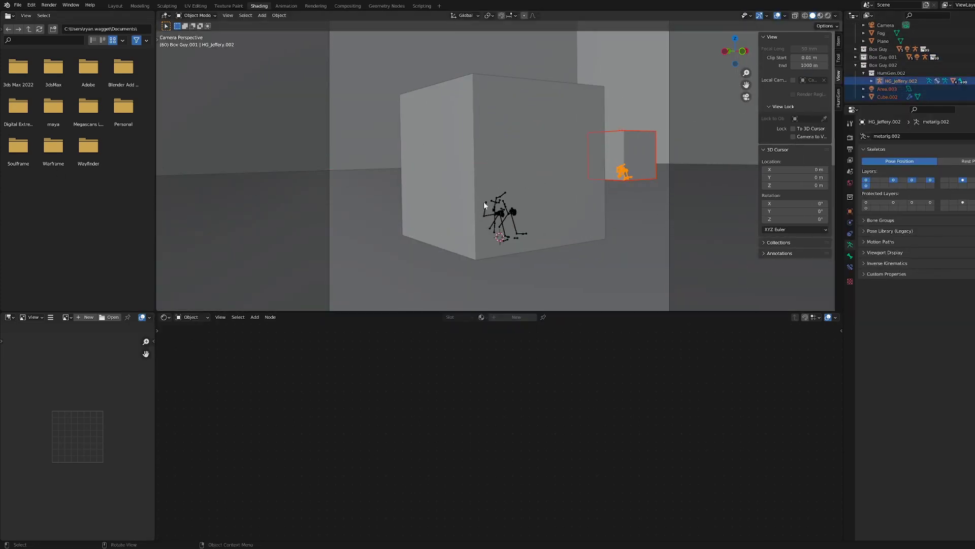
key(g)
key(x)
click(209, 206)
key(g)
key(y)
click(278, 200)
key(g)
key(x)
click(299, 198)
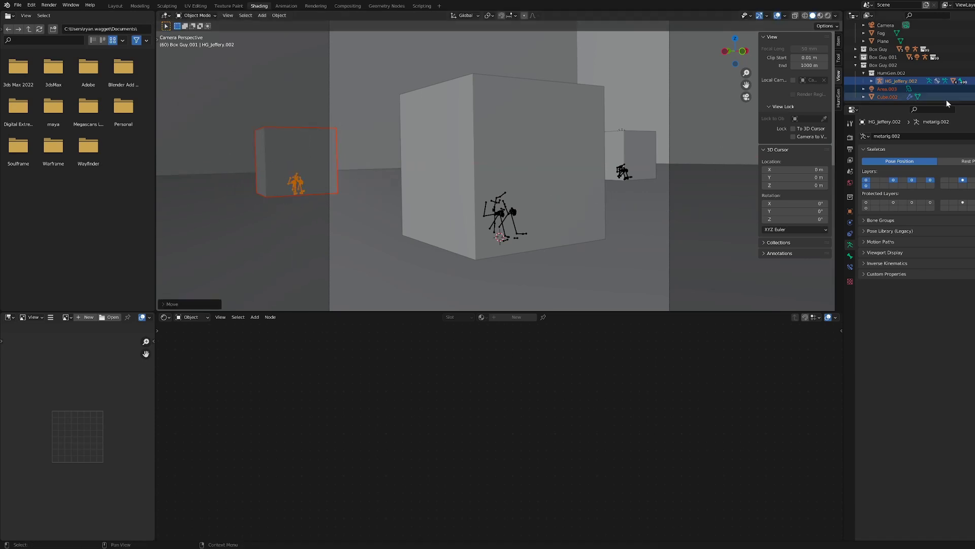
- Duplicate the Box Guy.002 collection and move the copy along X into the distance just left of the main cube
right_click(883, 65)
click(859, 80)
key(g)
key(x)
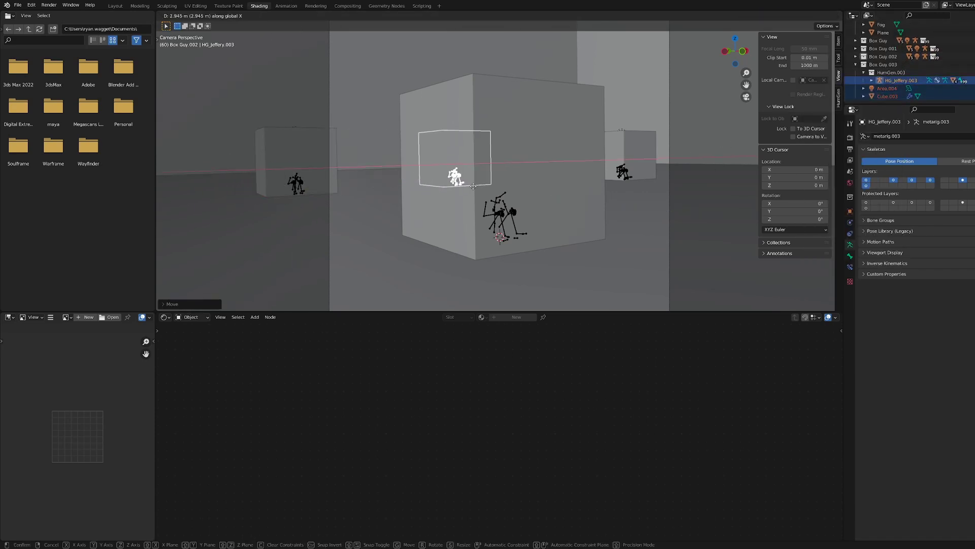
click(358, 181)
- Shift the figure, light and cube of Box Guy.001 along X to adjust the right background cube's position
click(856, 64)
click(856, 73)
scroll(887, 91, down, 1)
click(887, 89)
shift+click(896, 74)
key(g)
key(y)
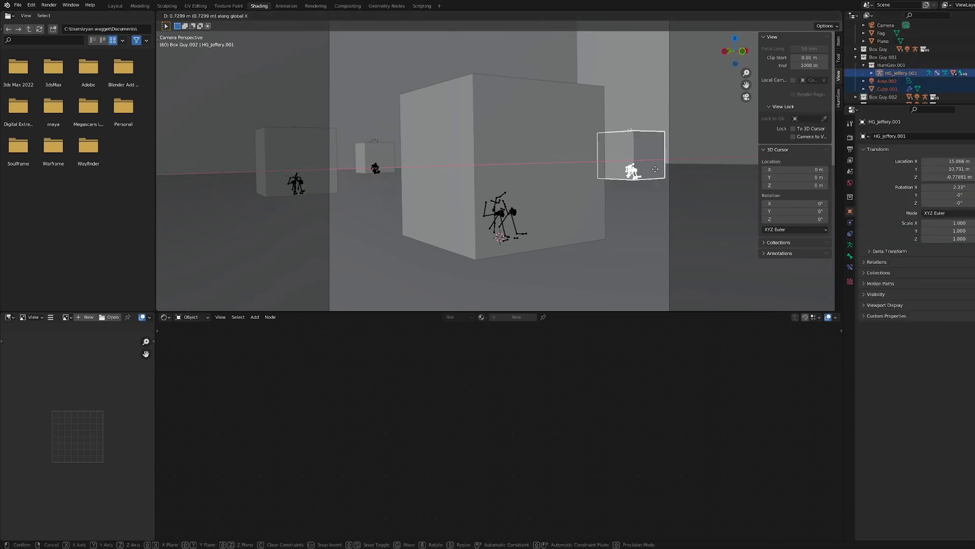
click(656, 179)
- Return to rendered shading and set the fog ColorRamp's dark stop position to about 0.416
click(829, 16)
click(881, 33)
middle_drag(539, 447, 531, 407)
drag(529, 501, 555, 500)
drag(462, 501, 498, 501)
click(554, 501)
click(624, 473)
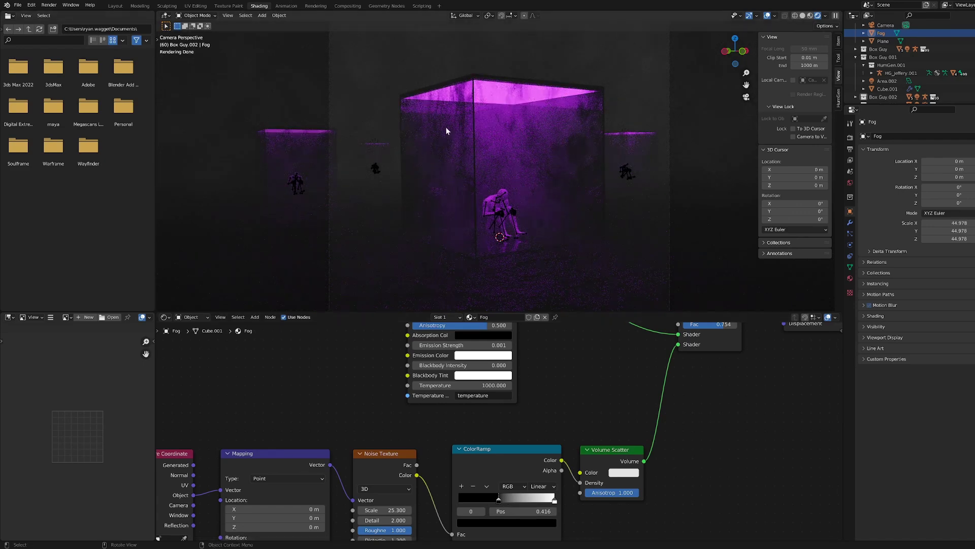
- Try copying and pasting the main cube's area light, Area.001, from the scene's object hierarchy
click(856, 58)
click(856, 33)
click(855, 42)
click(886, 57)
key(ctrl+c)
right_click(887, 57)
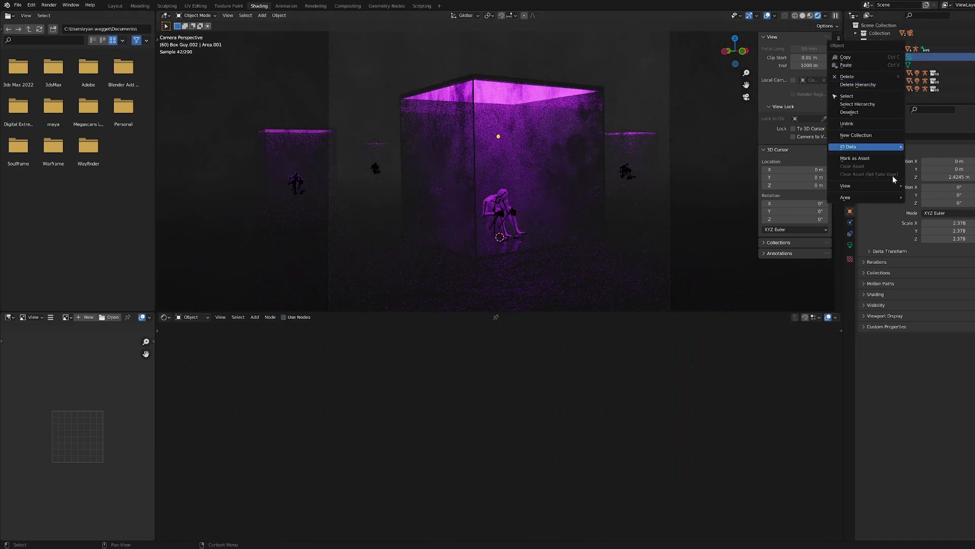
click(884, 58)
click(865, 57)
right_click(885, 57)
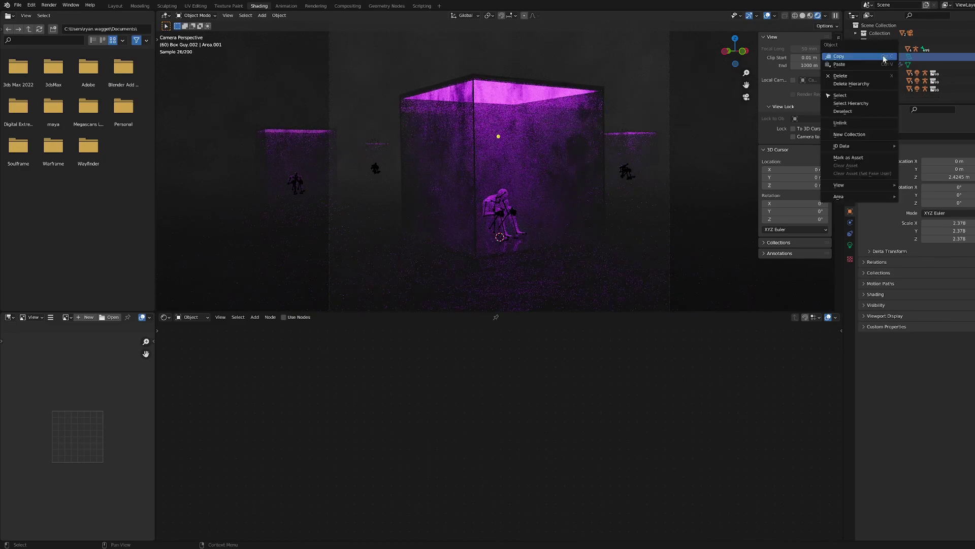
click(885, 65)
- Duplicate the main cube's ceiling light in solid shading and raise the copy along Z above the cube
key(shift+z)
click(541, 101)
key(ctrl+c)
key(ctrl+v)
key(g)
key(z)
click(542, 77)
- Switch back to rendered shading and adjust the upper light's height along Z
click(821, 16)
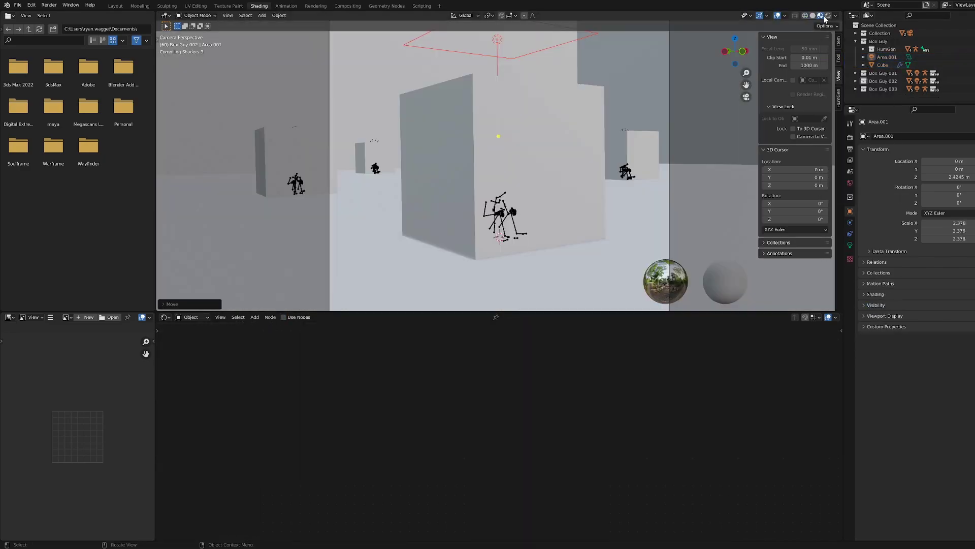
click(828, 15)
key(g)
key(z)
click(610, 81)
- Try a different colour on the duplicated upper light, and undo it
click(850, 245)
click(955, 182)
mouse_move(968, 154)
mouse_down()
mouse_move(935, 154)
mouse_move(951, 155)
mouse_up()
click(955, 182)
click(955, 182)
key(ctrl+z)
click(964, 182)
key(ctrl+z)
- Try recolouring the main cube's ceiling light teal, and undo the colour changes
click(863, 57)
click(955, 182)
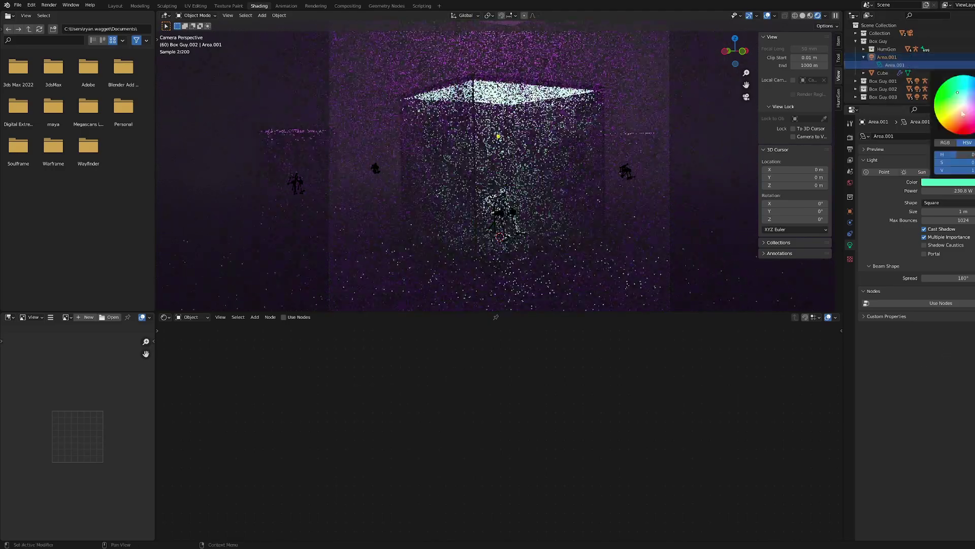
key(ctrl+z)
click(592, 46)
click(592, 38)
click(955, 182)
key(ctrl+z)
- Move the upper area light along Z above the main cube
key(g)
key(z)
click(590, 47)
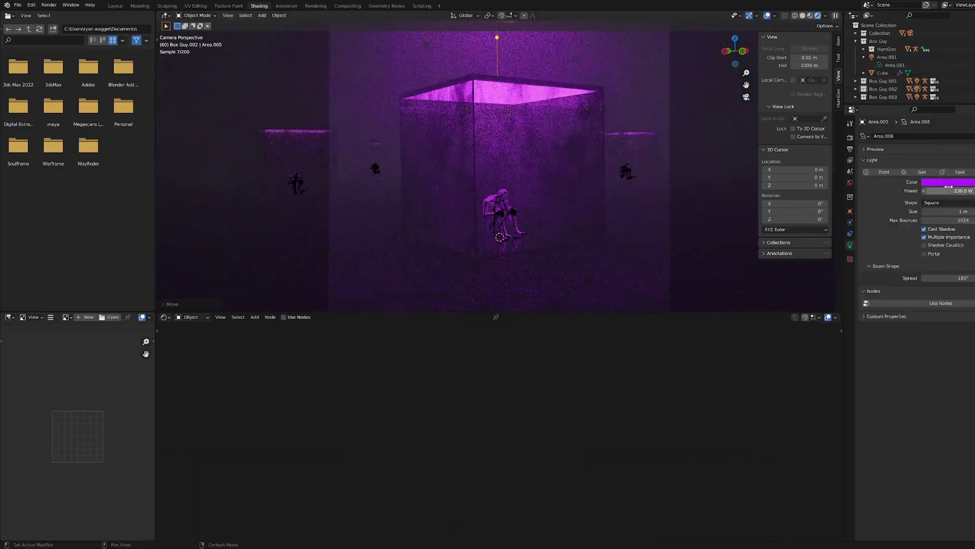
- Give the upper light a bluer violet colour, a 0.2 m size, a 144° spread and about 188.3 W power
click(951, 183)
mouse_move(966, 154)
mouse_down()
mouse_move(951, 155)
mouse_move(963, 154)
mouse_up()
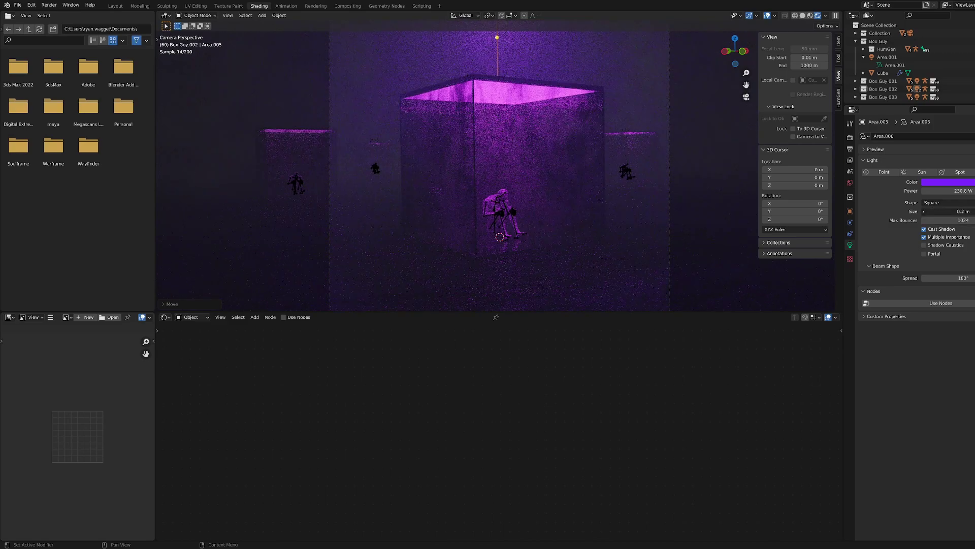
drag(956, 277, 930, 278)
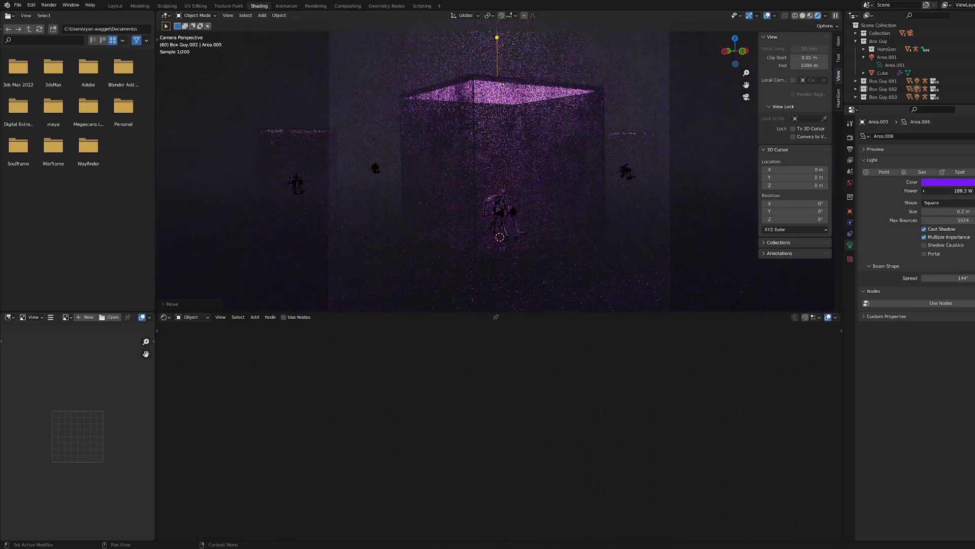
- Raise the upper area light along Z until it sits above the camera's view
key(g)
key(z)
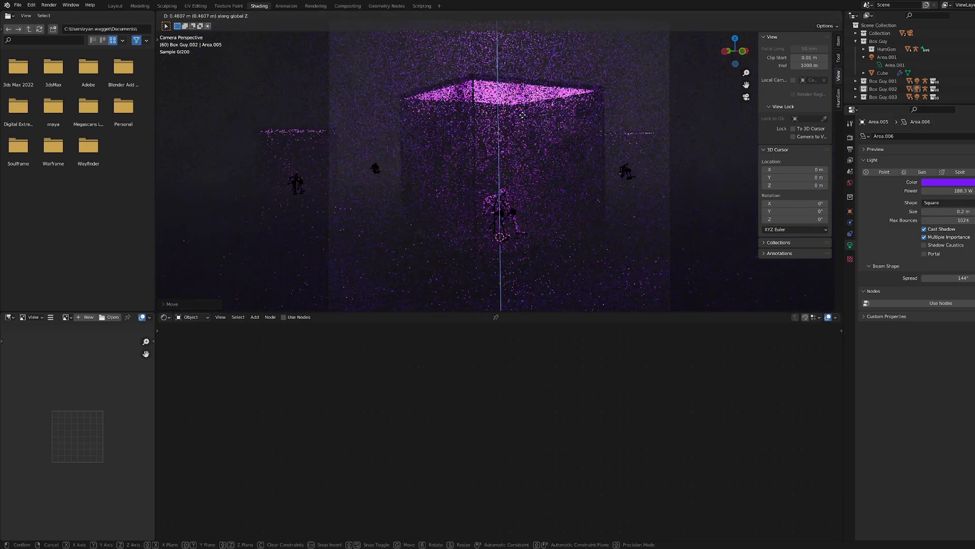
click(574, 287)
click(49, 5)
- Darken the fog ColorRamp's light stop to grey, keeping it at position 1.000
click(856, 41)
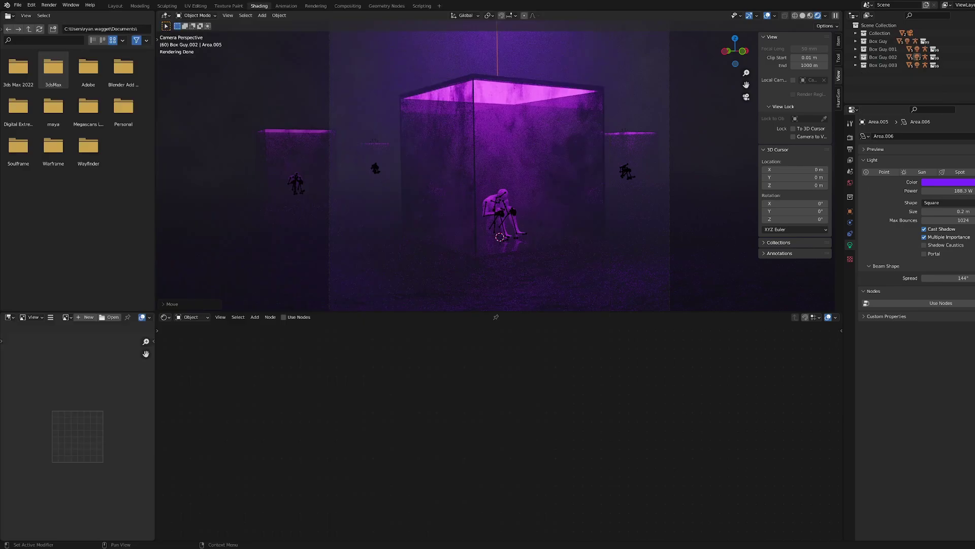
click(856, 34)
click(881, 50)
middle_drag(606, 370, 594, 381)
click(494, 534)
key(ctrl+z)
drag(525, 469, 525, 427)
click(543, 511)
click(494, 533)
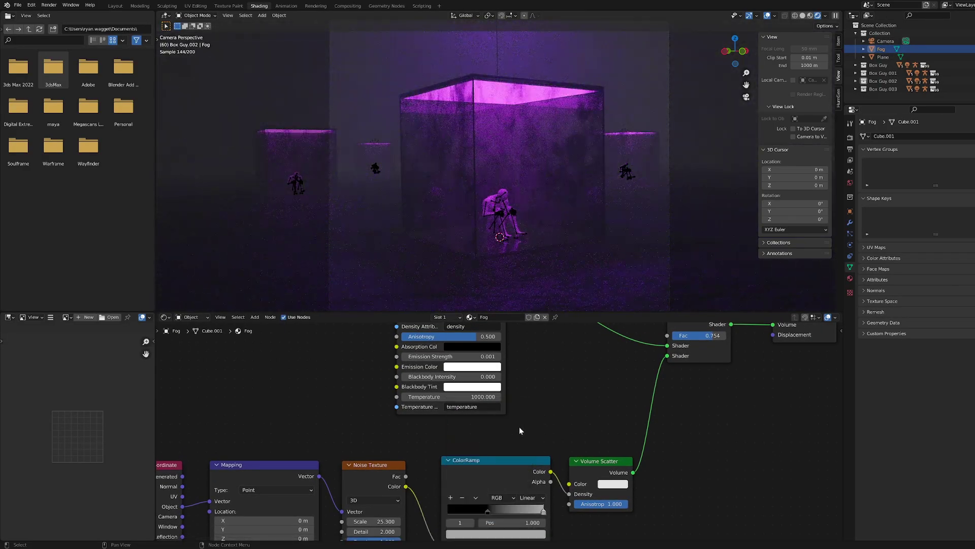
- Preview the fog's Noise Texture and set its Scale to 120.5 and Detail to 15
ctrl+shift+click(385, 474)
drag(374, 521, 432, 521)
double_click(375, 521)
text(1)
key(Return)
key(ctrl+z)
key(ctrl+z)
key(ctrl+z)
key(ctrl+shift+z)
- Check the noise in material preview shading and route the fog's Mix Shader back to the Material Output
middle_drag(361, 430, 431, 380)
click(809, 16)
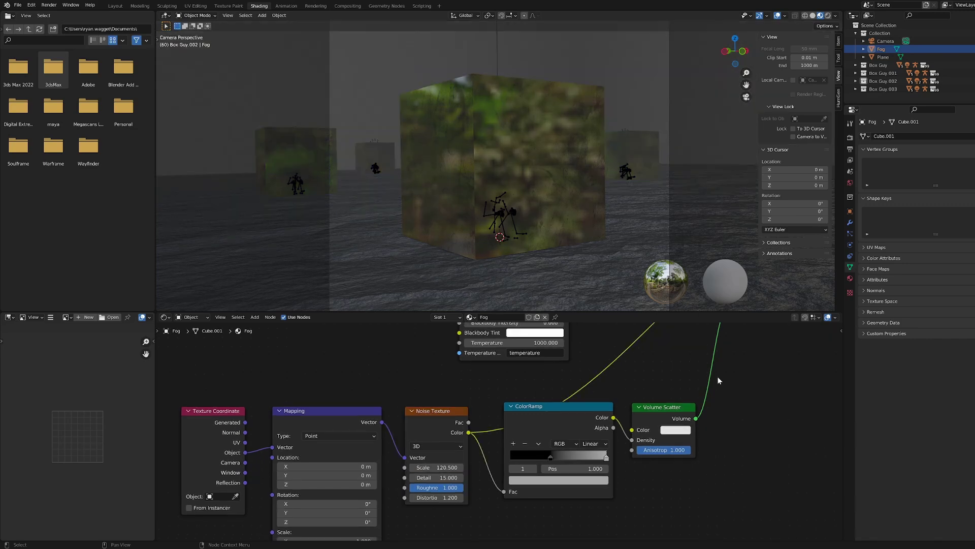
click(718, 376)
middle_drag(764, 405, 658, 532)
ctrl+shift+click(653, 385)
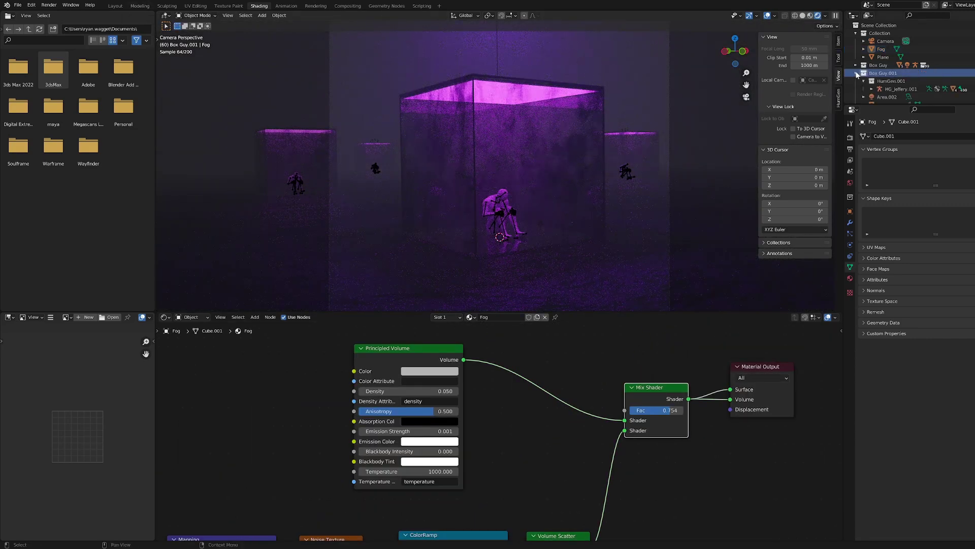
- Select the main cube's ceiling light and render the camera view
click(886, 97)
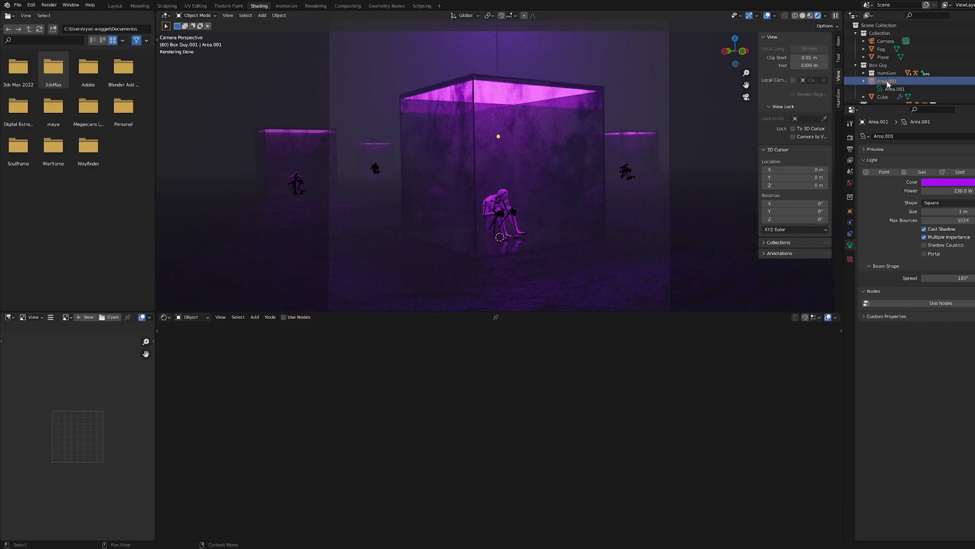
key(F12)
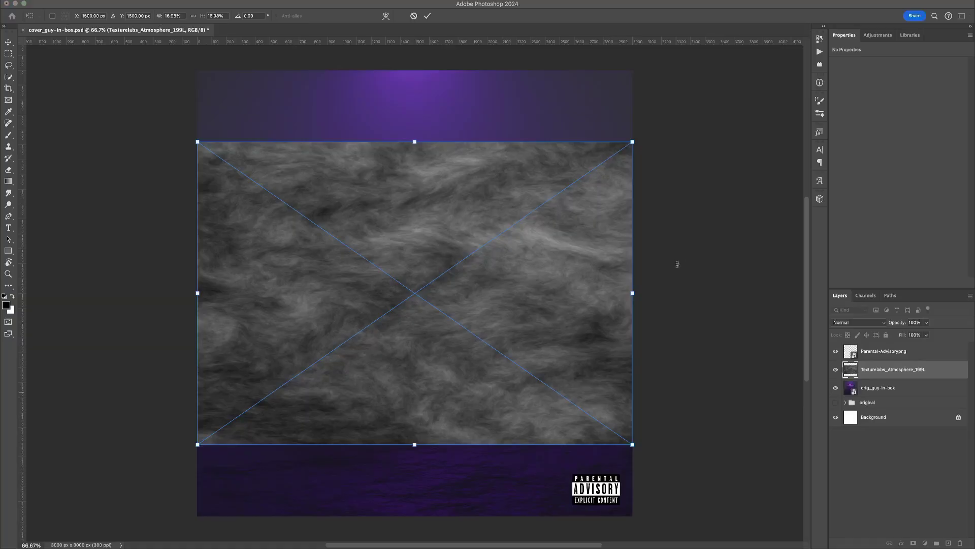
- Place the Texturelabs_Atmosphere_199L texture, enlarge it to cover the canvas, and blend it in Overlay mode at reduced strength
key(Return)
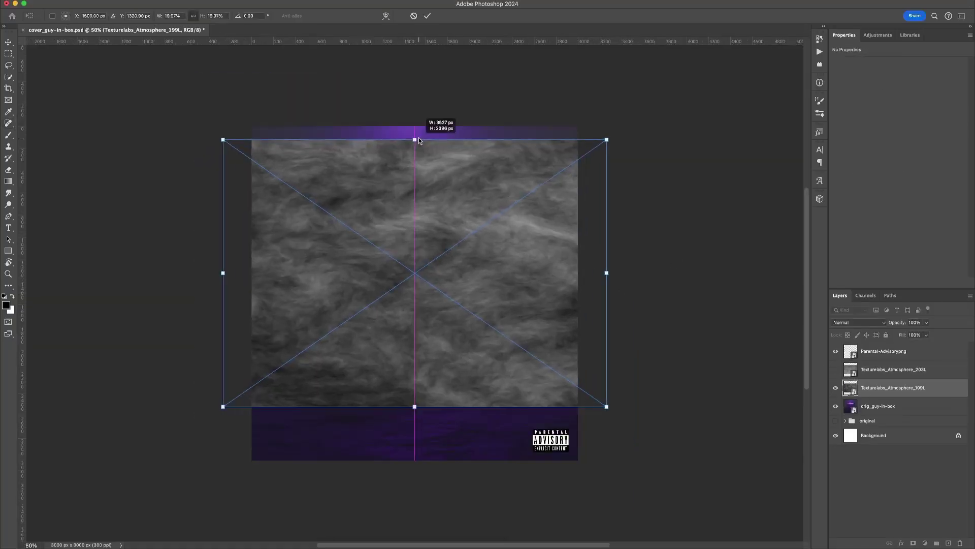
key(Return)
click(859, 322)
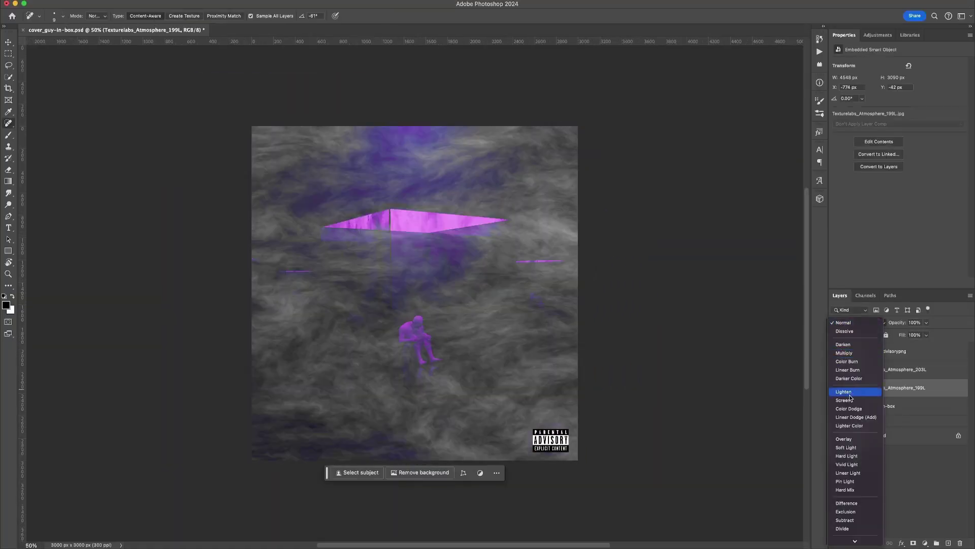
click(844, 439)
drag(902, 334, 871, 348)
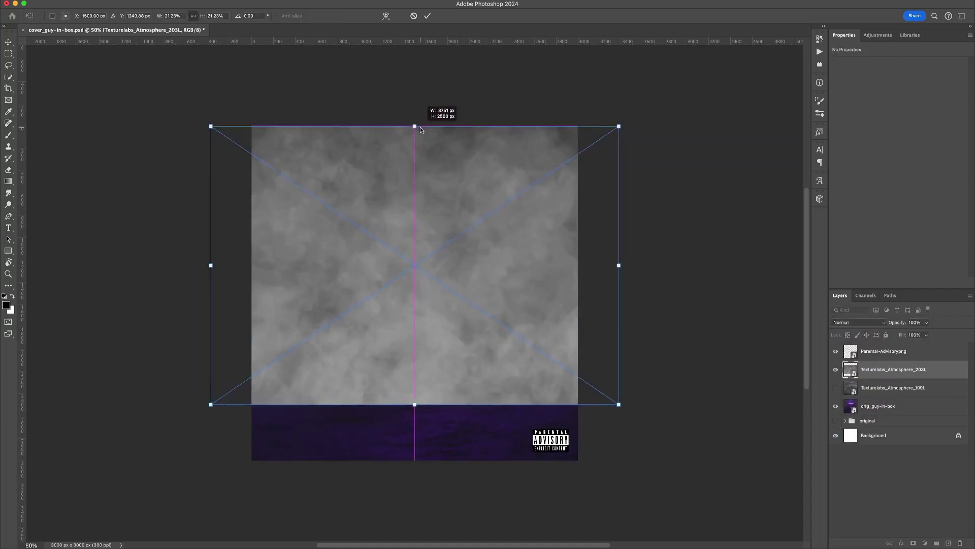
- Enlarge the Texturelabs_Atmosphere_203L texture to cover the whole canvas and set its blend mode to Overlay
key(Return)
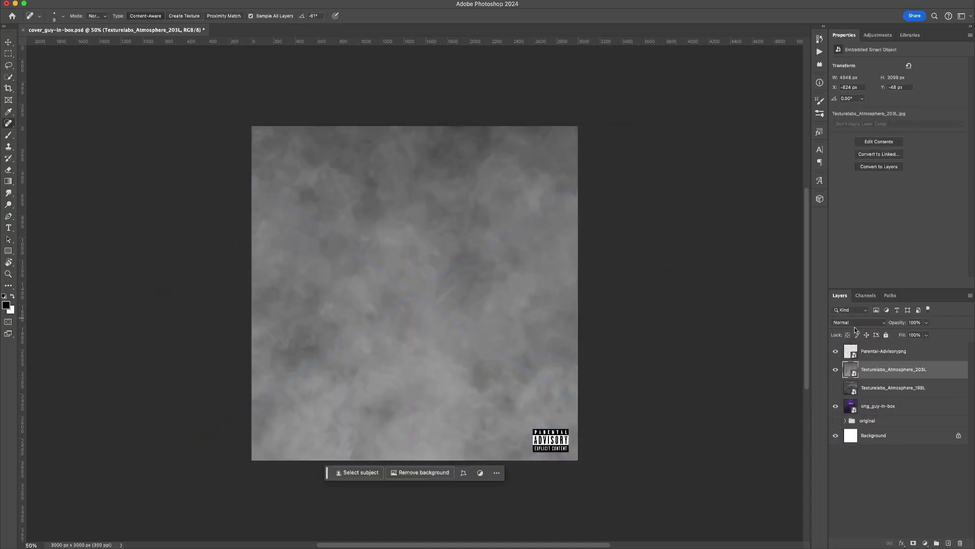
click(859, 322)
click(844, 439)
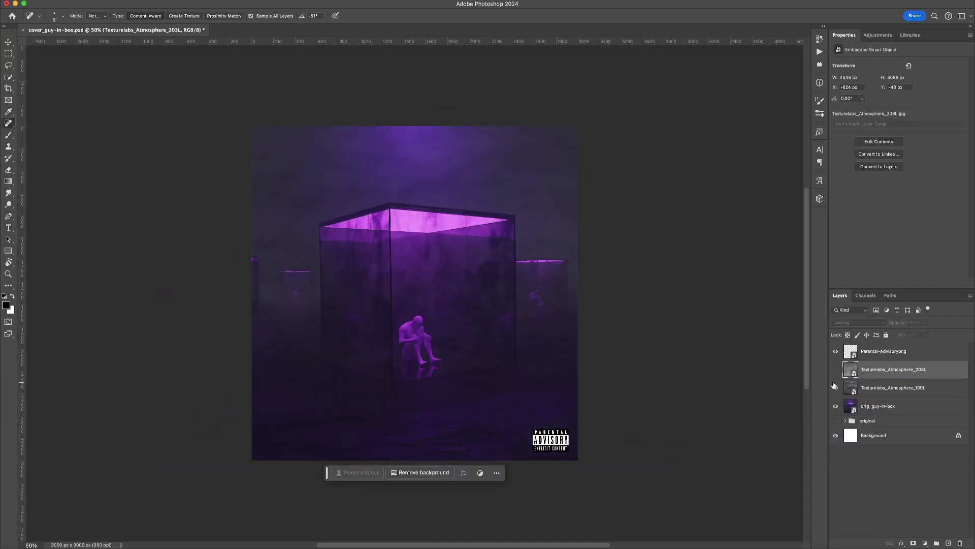
- Select the orig_guy-in-box layer and open it in the Camera Raw Filter
click(864, 406)
key(shift+super+a)
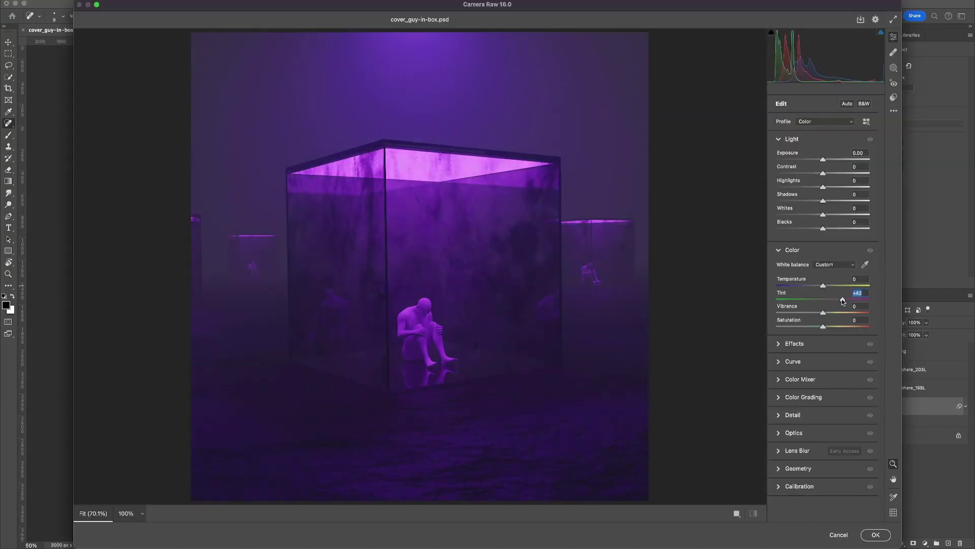
- Try a Tint of +42, stronger Vibrance and the automatic adjustments on the image, and undo them
double_click(843, 300)
drag(823, 313, 860, 312)
double_click(860, 313)
double_click(823, 327)
double_click(818, 228)
click(847, 104)
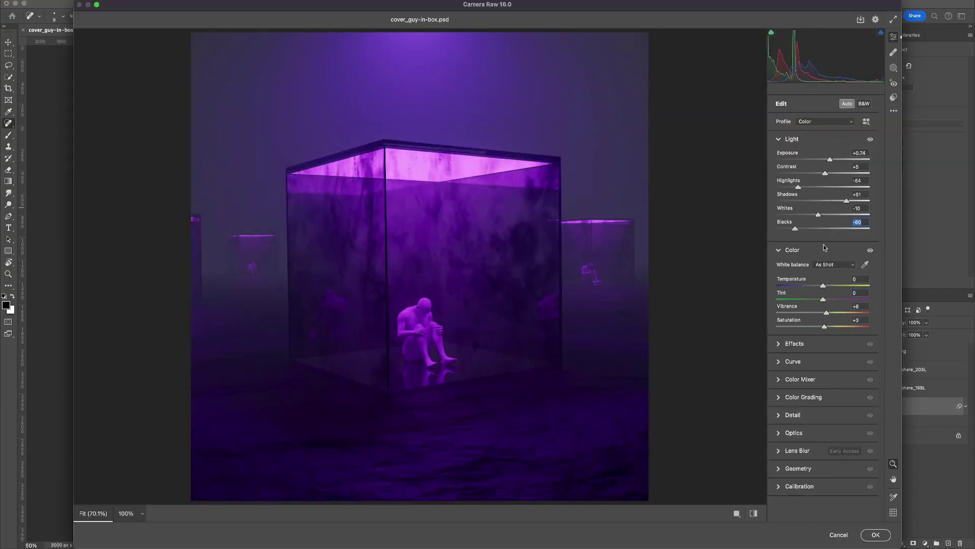
key(super+z)
- Adjust the image's Light values, set Clarity to +32, Vignette to -10 and Grain to 17, and compare before and after
drag(823, 174, 815, 205)
drag(823, 215, 819, 239)
click(812, 343)
double_click(857, 195)
double_click(862, 209)
double_click(869, 223)
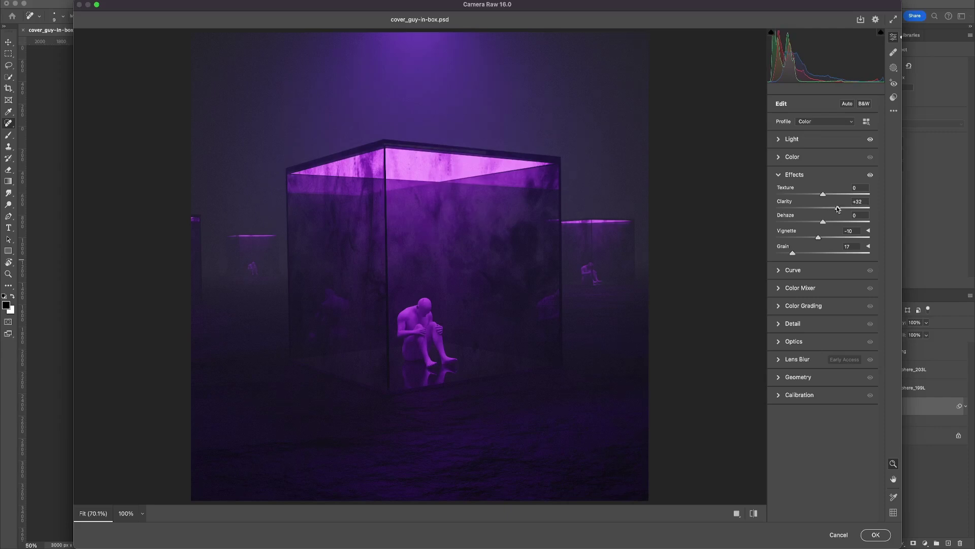
click(750, 515)
click(751, 515)
- Try applying Lens Blur and a lens Distortion of +15 to the image
click(812, 363)
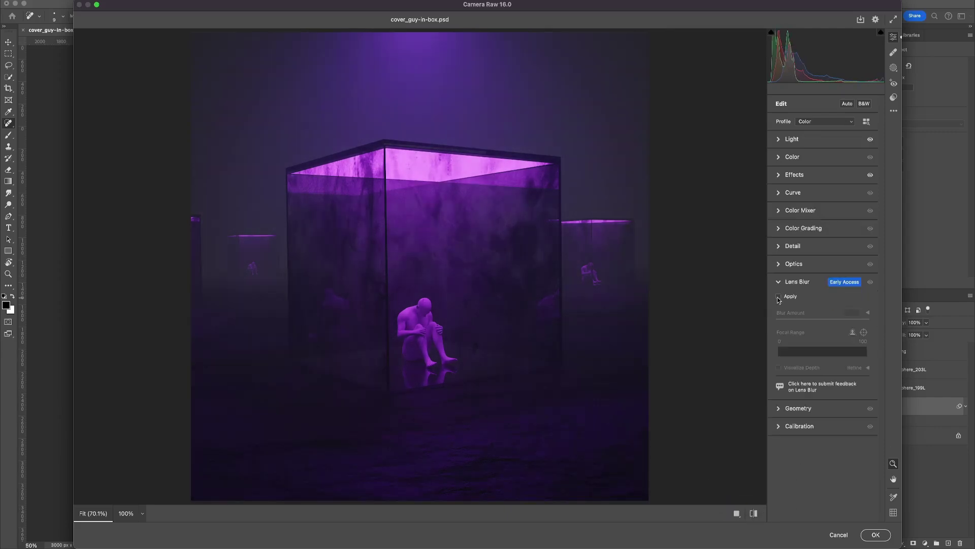
click(779, 296)
click(711, 377)
click(780, 297)
click(813, 265)
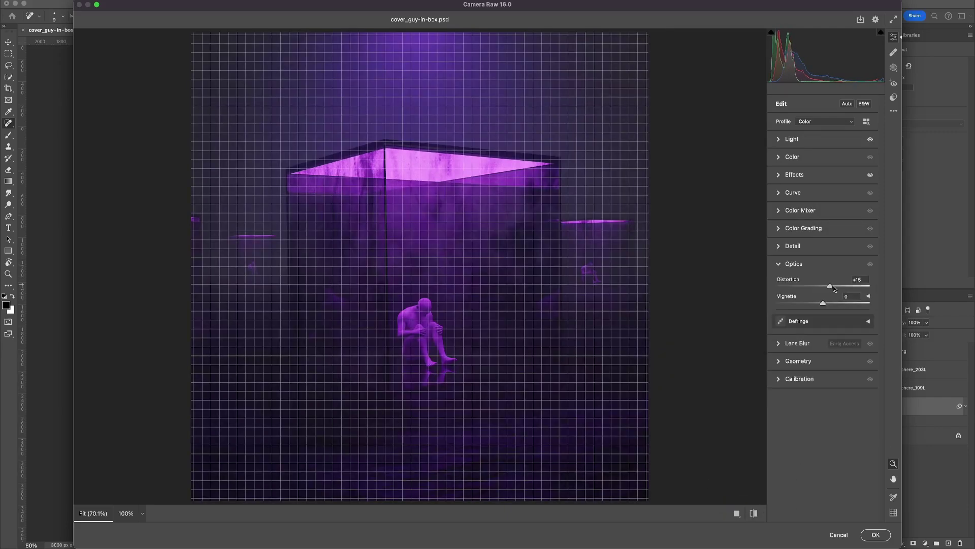
- Open the Calibration settings for the image's Blue Primary
click(818, 377)
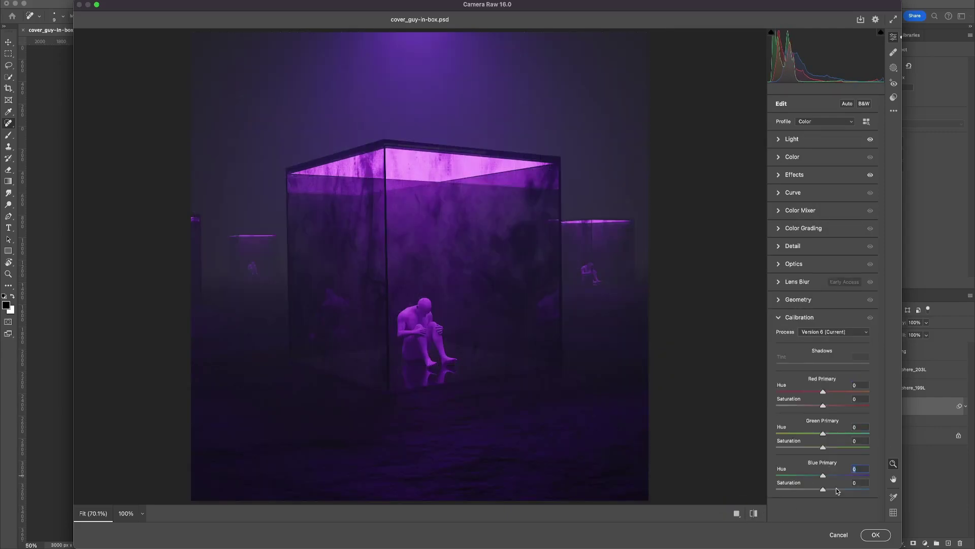